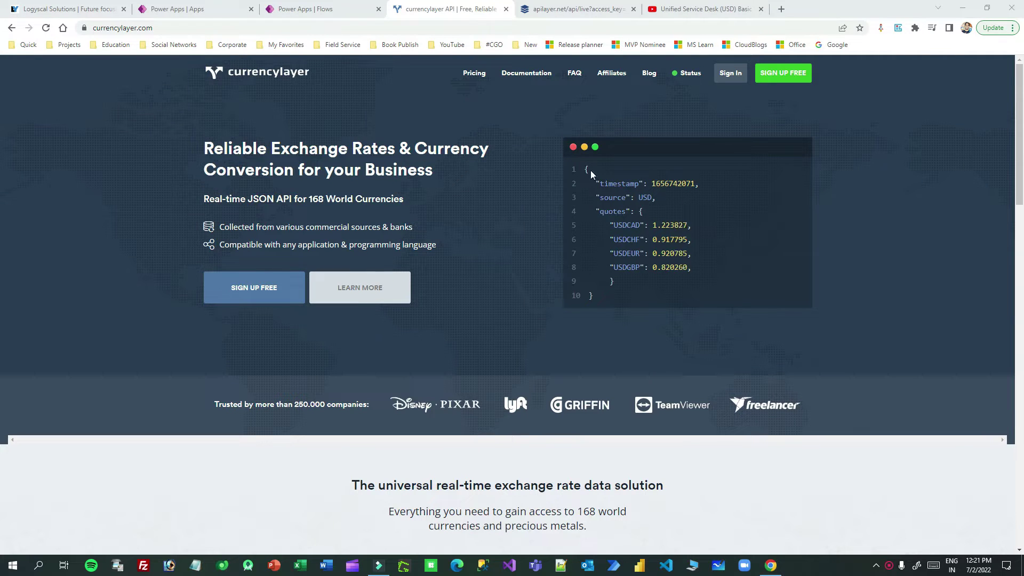
- Review the currencylayer.com home page and its description of the exchange-rate API
click(329, 14)
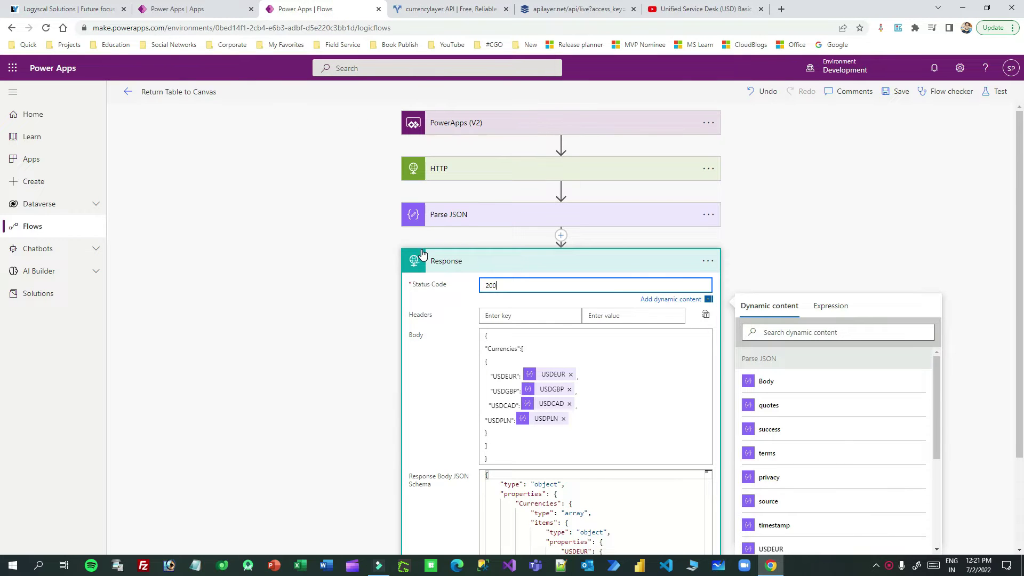
click(430, 10)
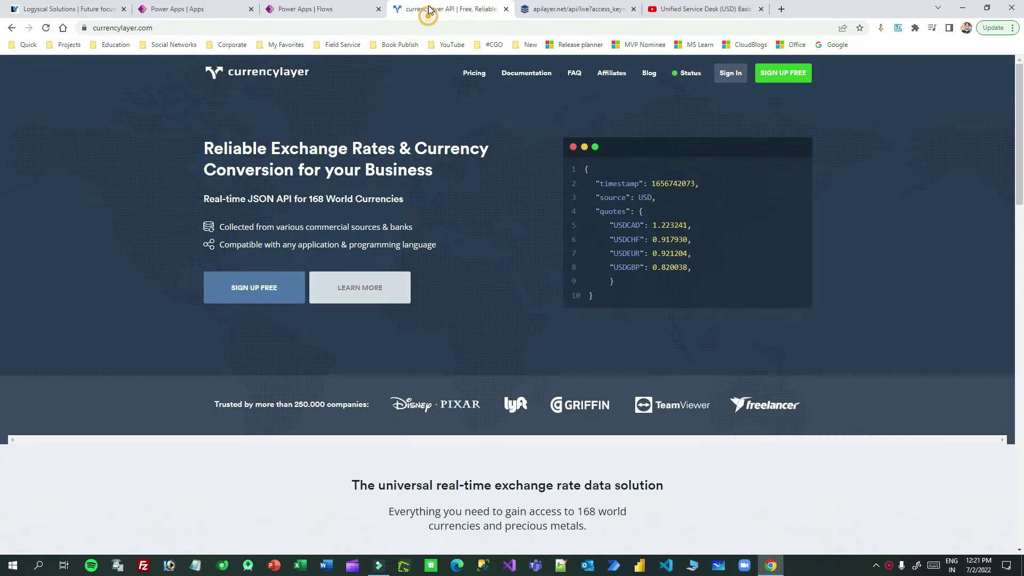
click(176, 27)
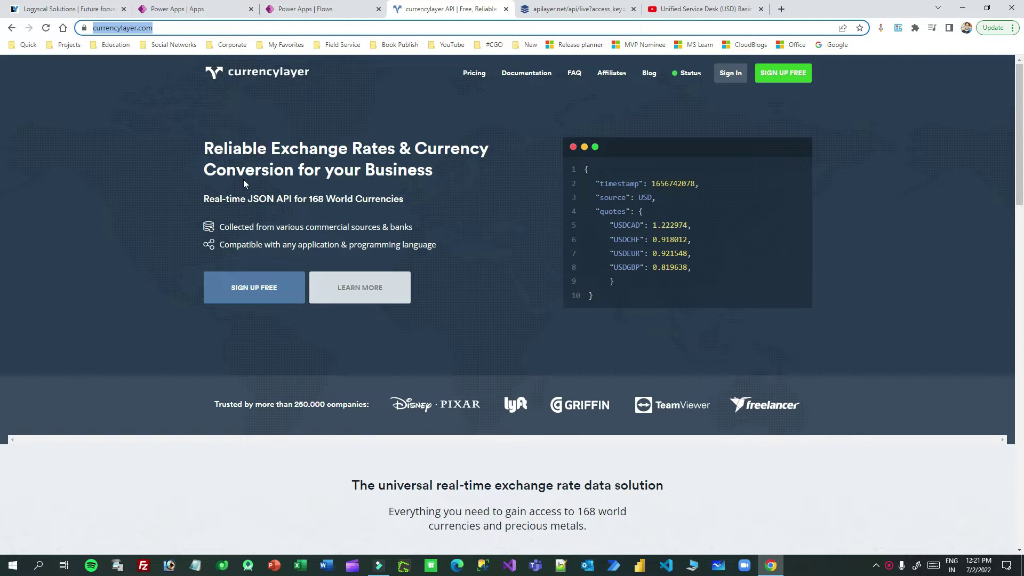
drag(219, 133, 519, 195)
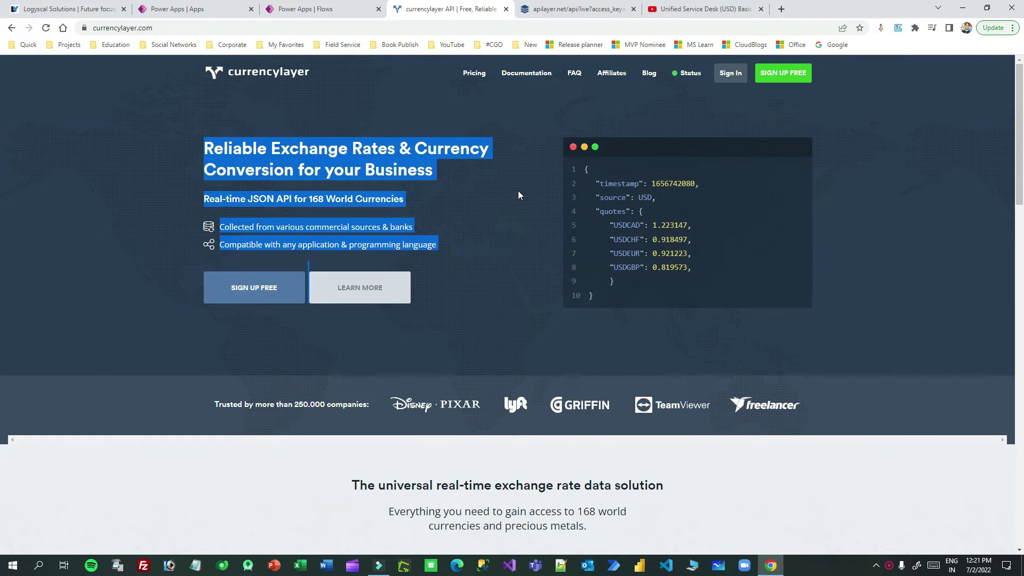
click(491, 191)
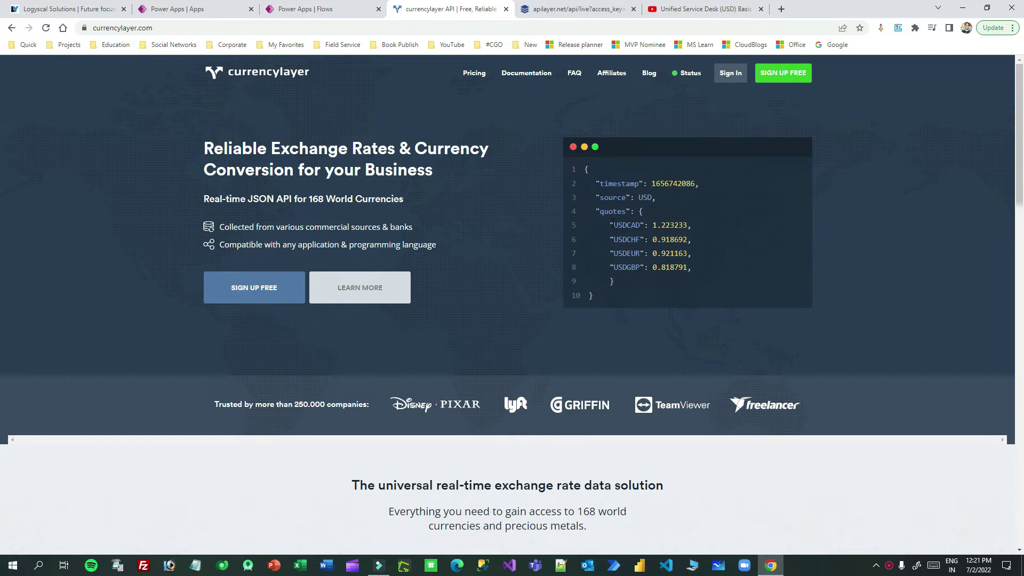
- Examine the sample JSON response on the currencylayer home page, including the source currency and the individual exchange-rate quotes
drag(615, 223, 703, 261)
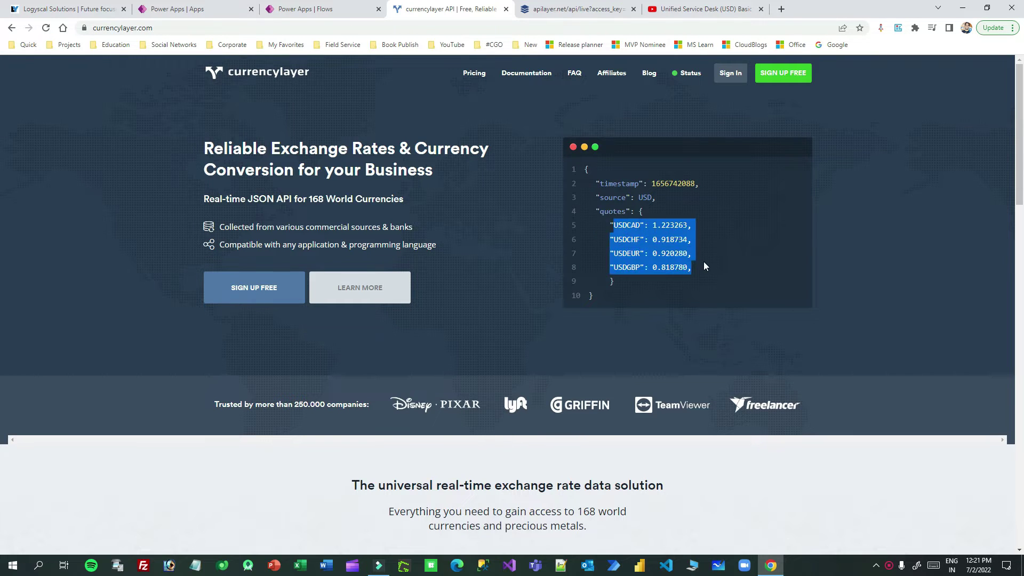
click(703, 261)
drag(613, 225, 628, 225)
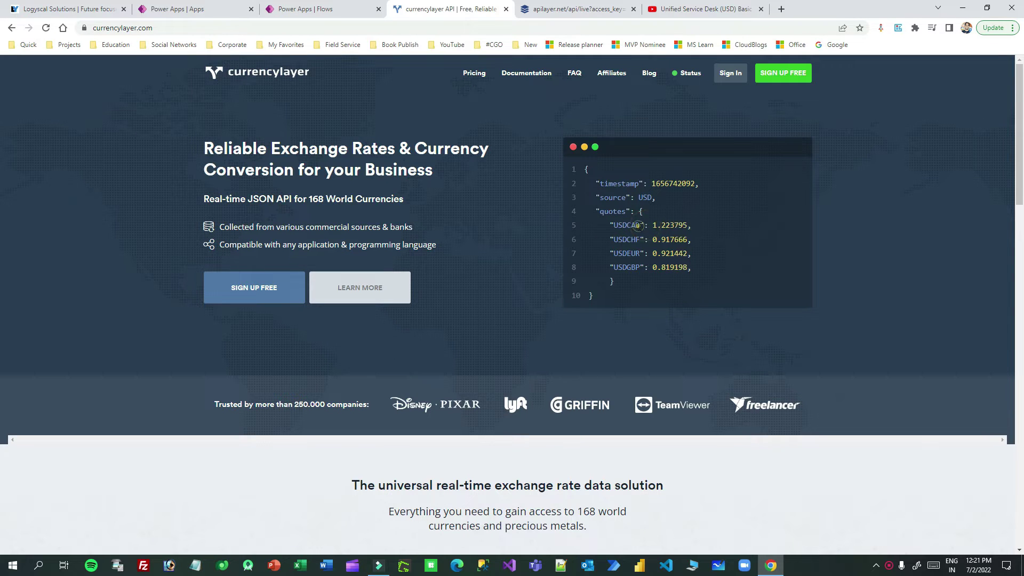
double_click(670, 225)
click(628, 238)
drag(610, 225, 698, 267)
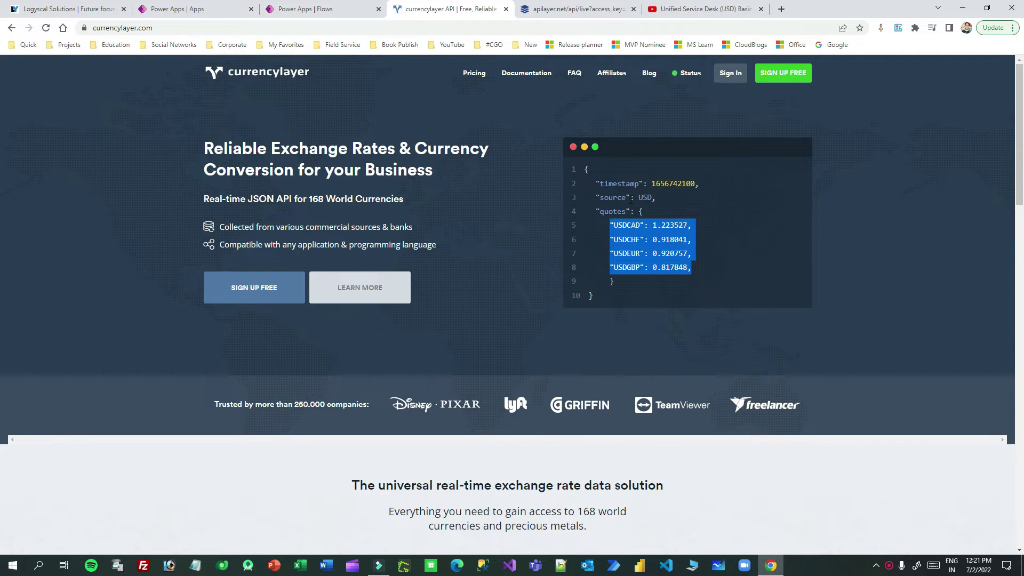
drag(635, 197, 652, 197)
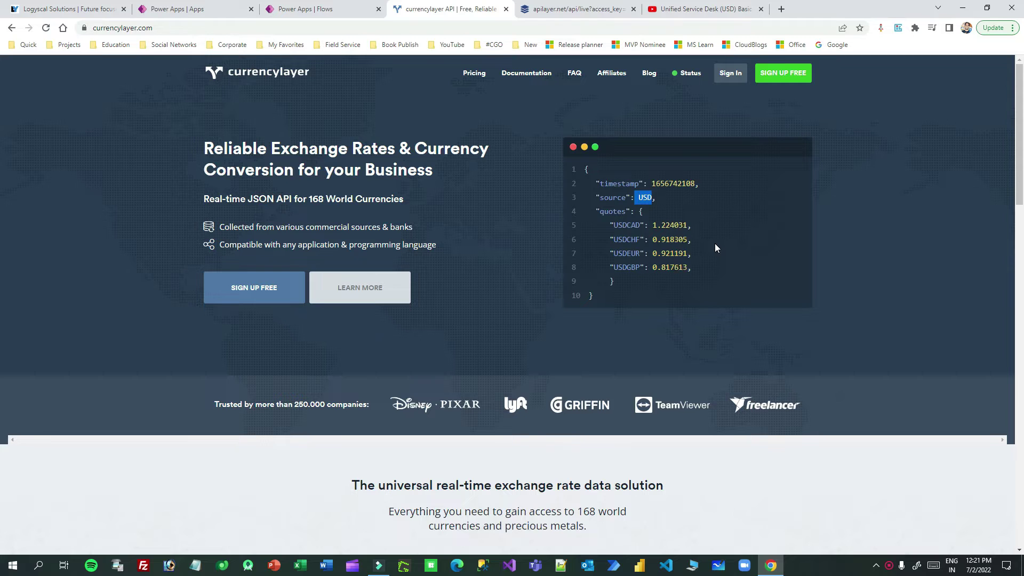
drag(609, 211, 698, 266)
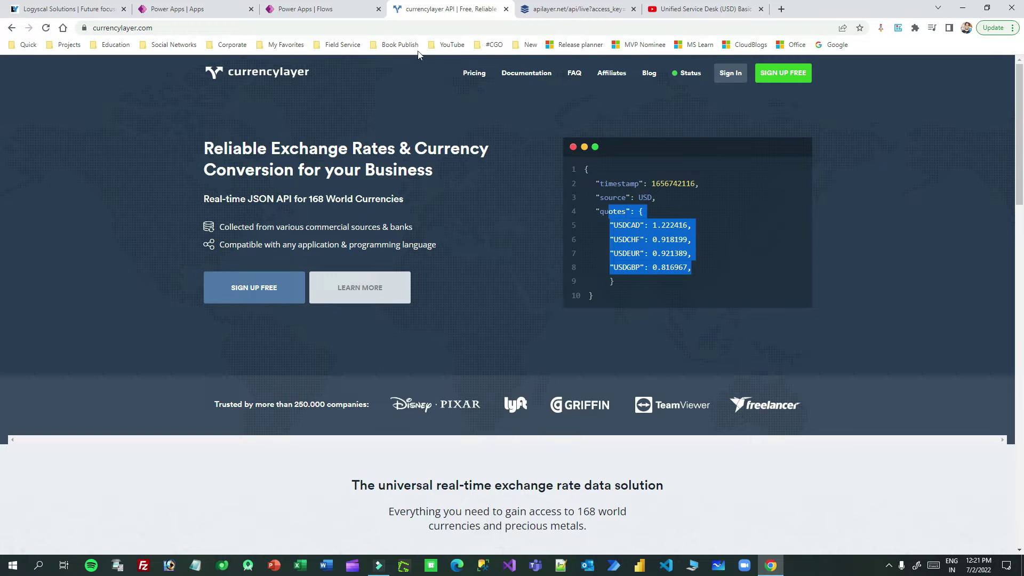
click(654, 235)
drag(610, 225, 708, 225)
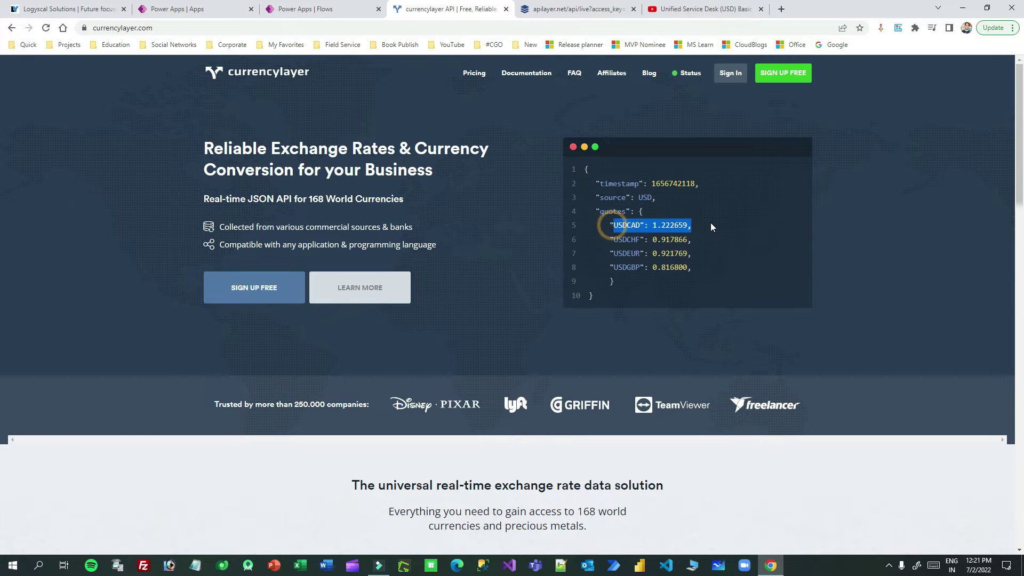
drag(610, 240, 715, 240)
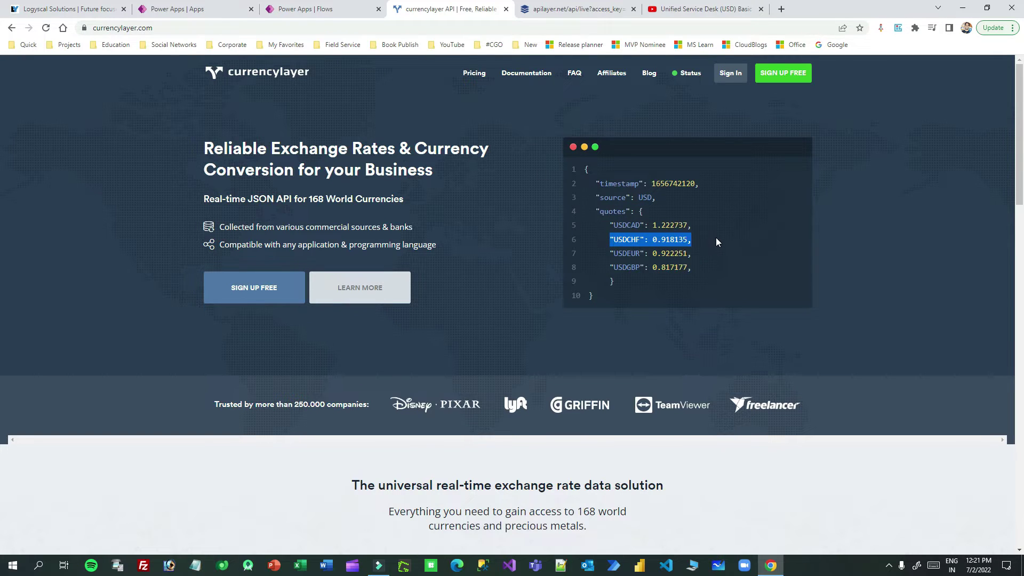
- Switch to the Return Table to Canvas flow and expand its PowerApps (V2) trigger
click(329, 11)
click(496, 132)
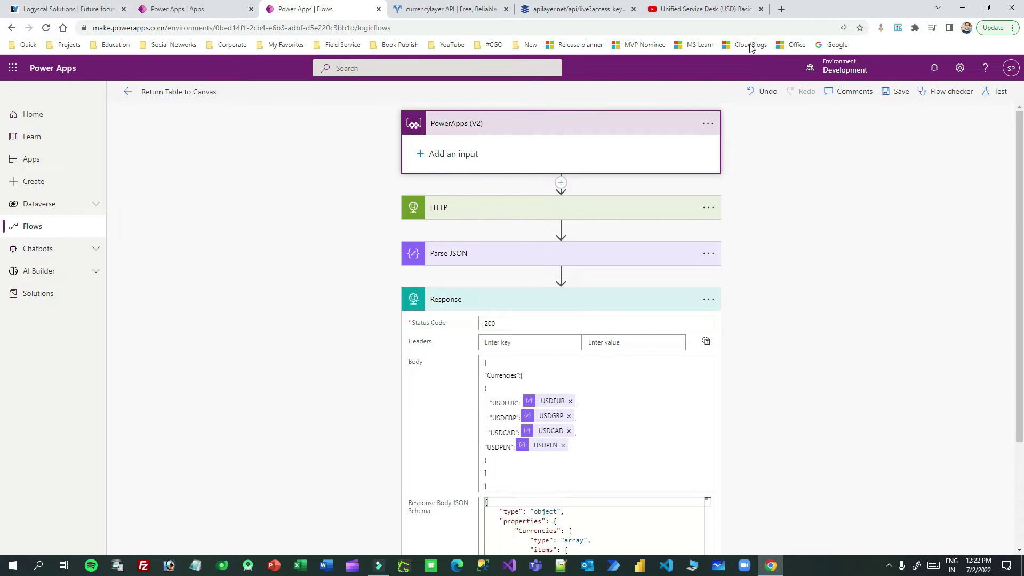
- Open flow.microsoft.com in a new browser tab beside the existing flow's tab and sign in to Power Automate
click(780, 9)
drag(768, 10, 419, 26)
click(417, 28)
text(flo)
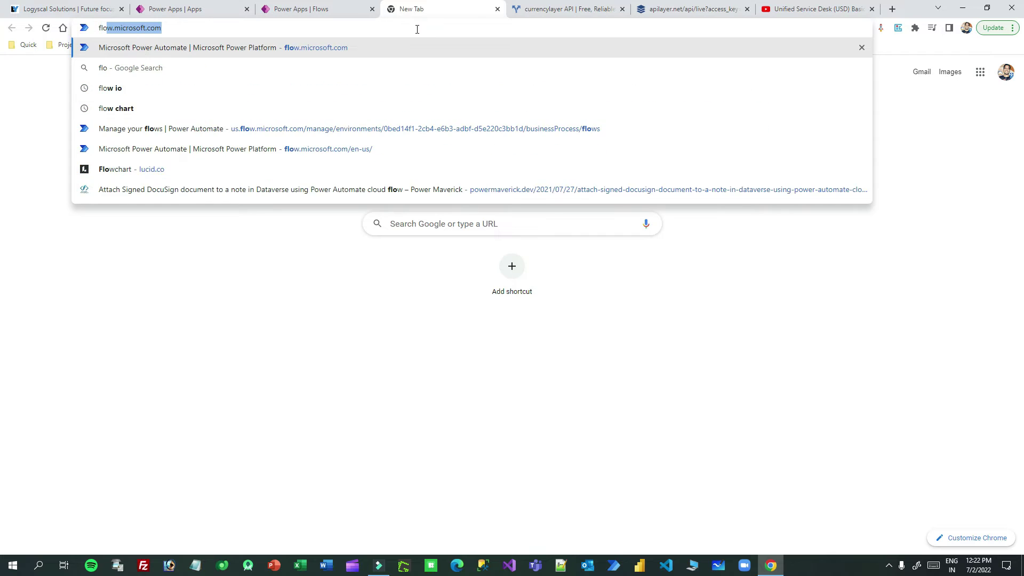
key(Return)
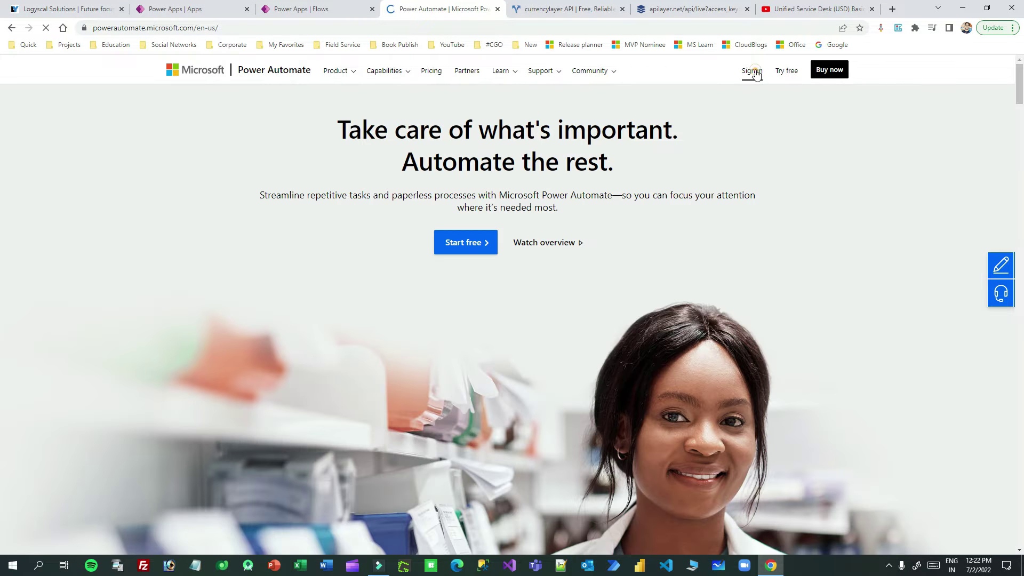
click(752, 71)
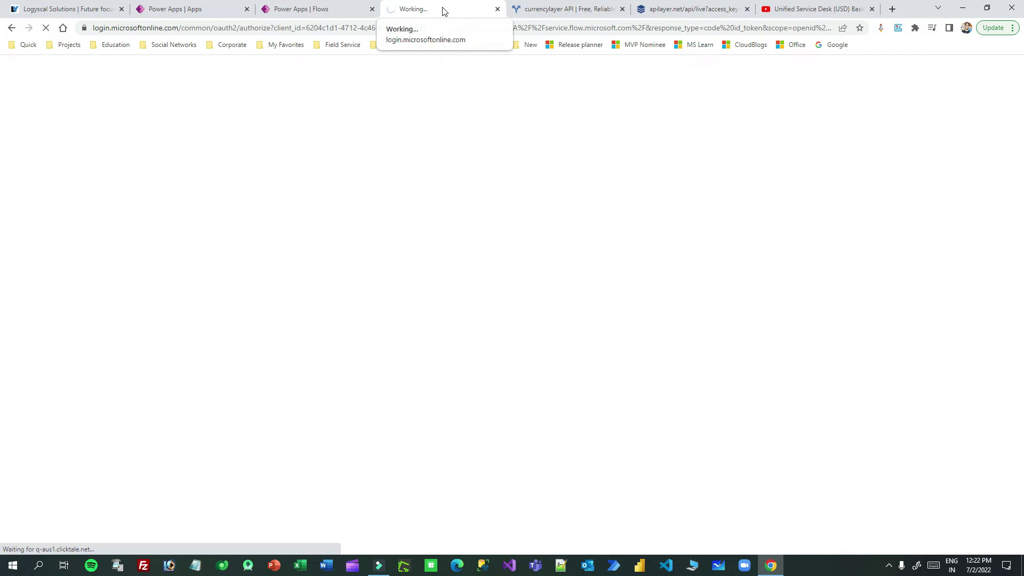
click(335, 11)
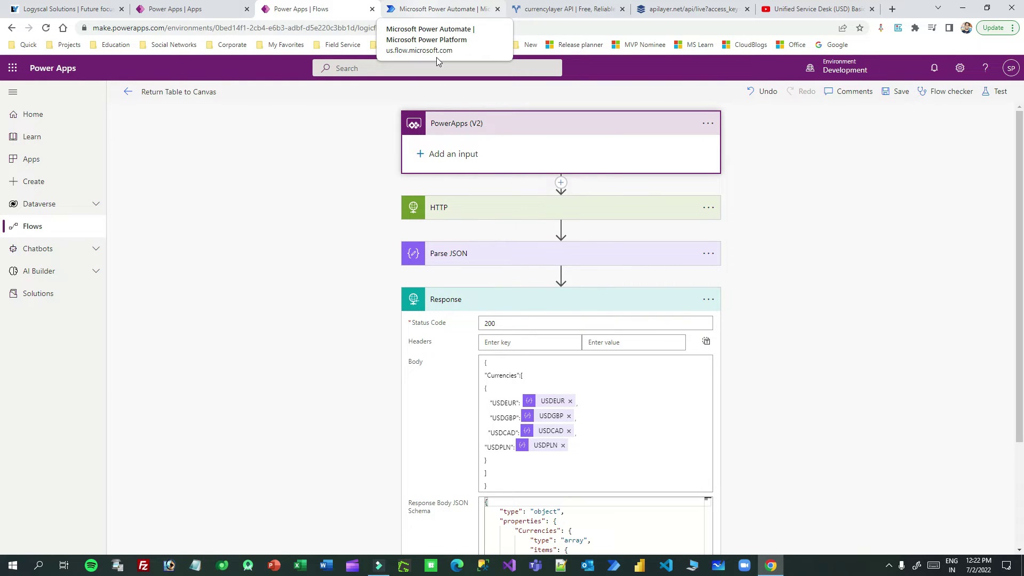
click(435, 11)
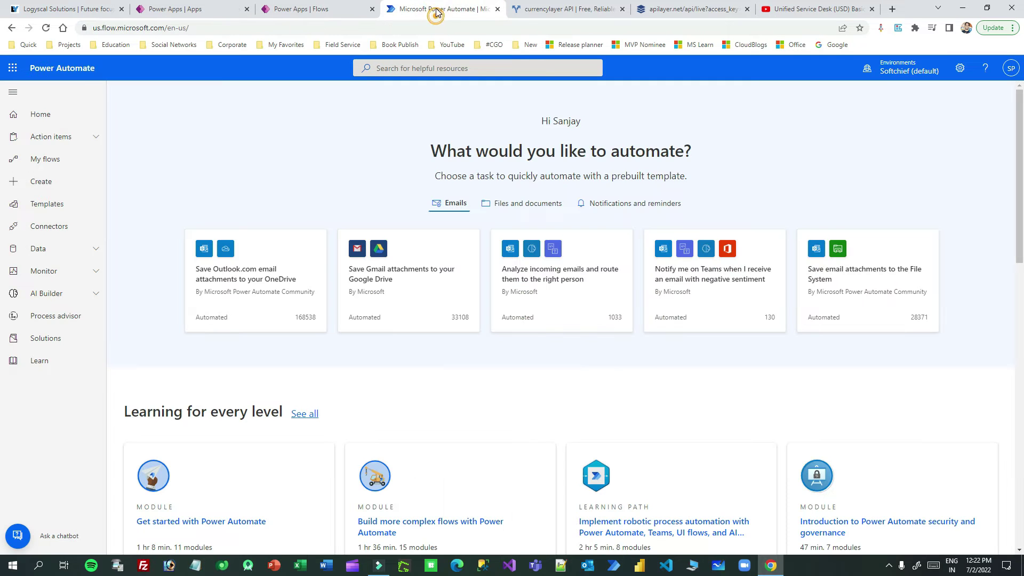
- Try to switch Power Automate to the Development environment
click(889, 79)
click(925, 184)
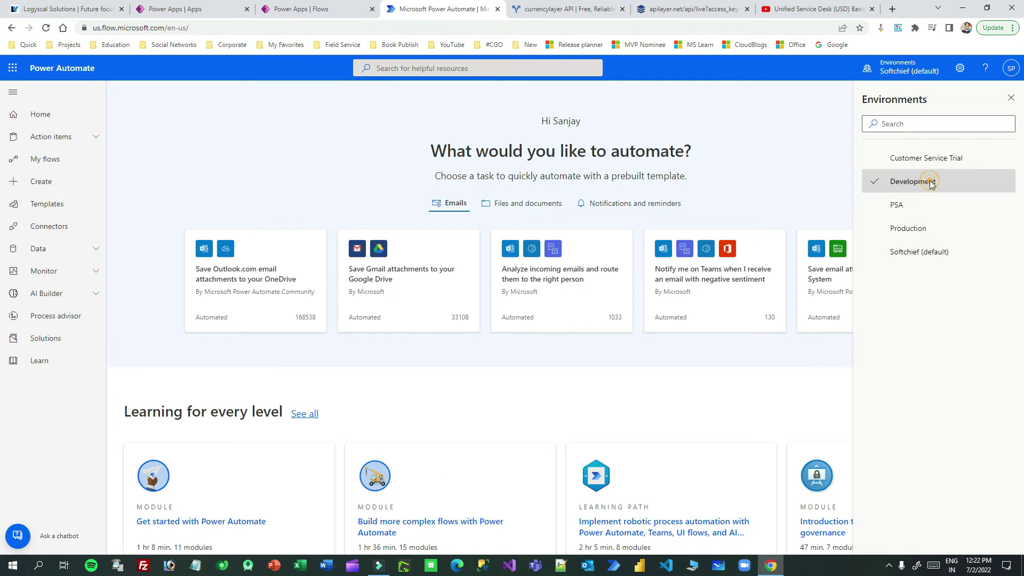
- Create a blank instant cloud flow named Fetch Currency Rates, skipping the initial trigger setup
click(57, 188)
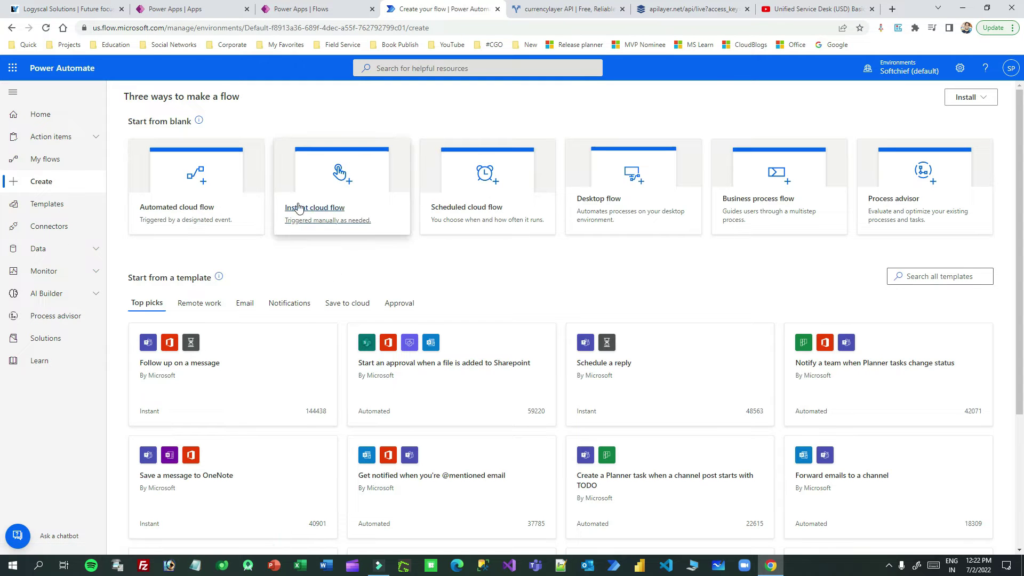
click(310, 179)
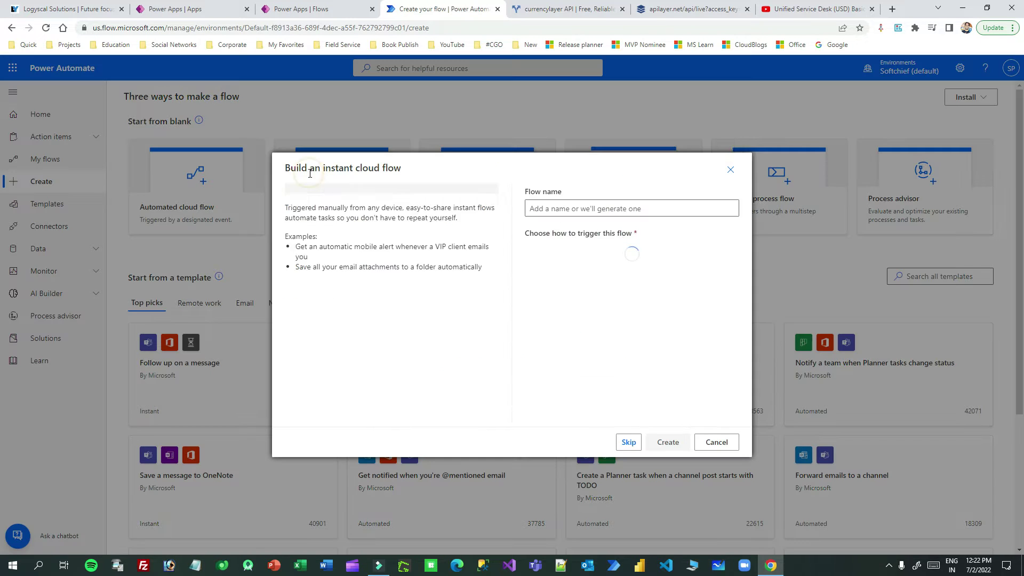
click(630, 448)
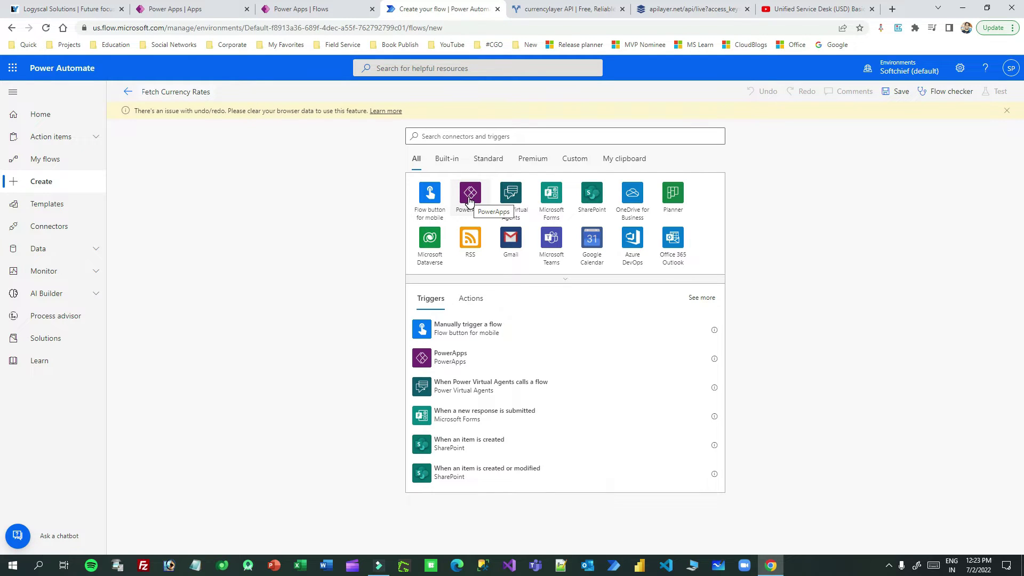
- Find the PowerApps (V2) trigger by searching for powerapps, add it to the flow, and dismiss the undo/redo notice
click(480, 137)
text(powerapps)
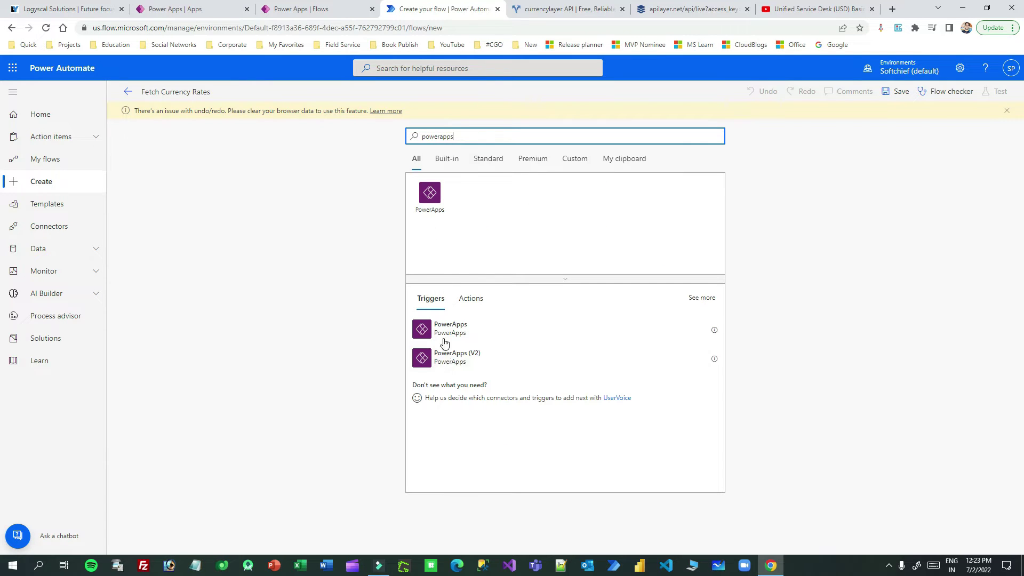
click(468, 363)
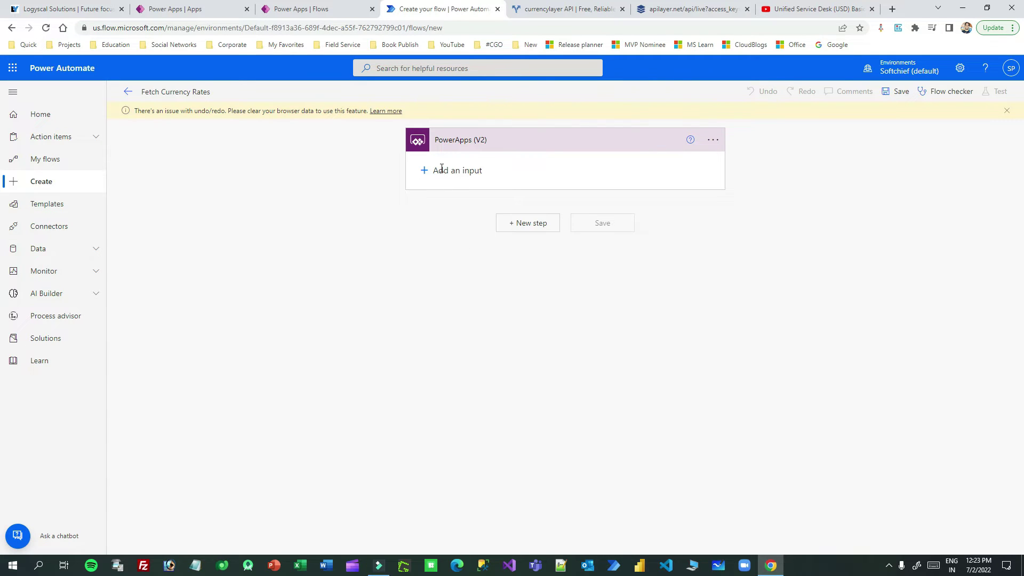
click(1007, 110)
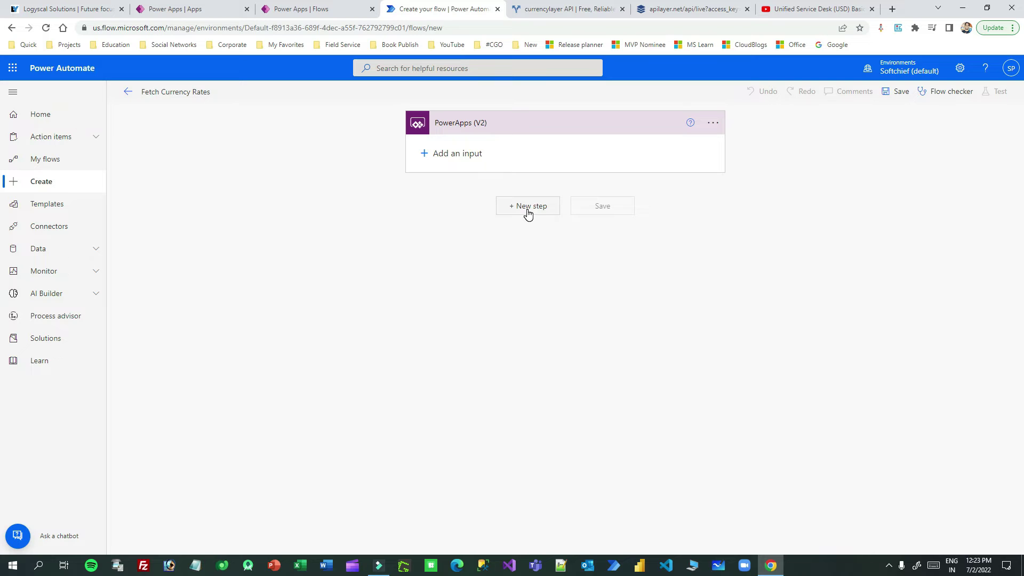
- Return to the currencylayer site and check its web address
click(579, 12)
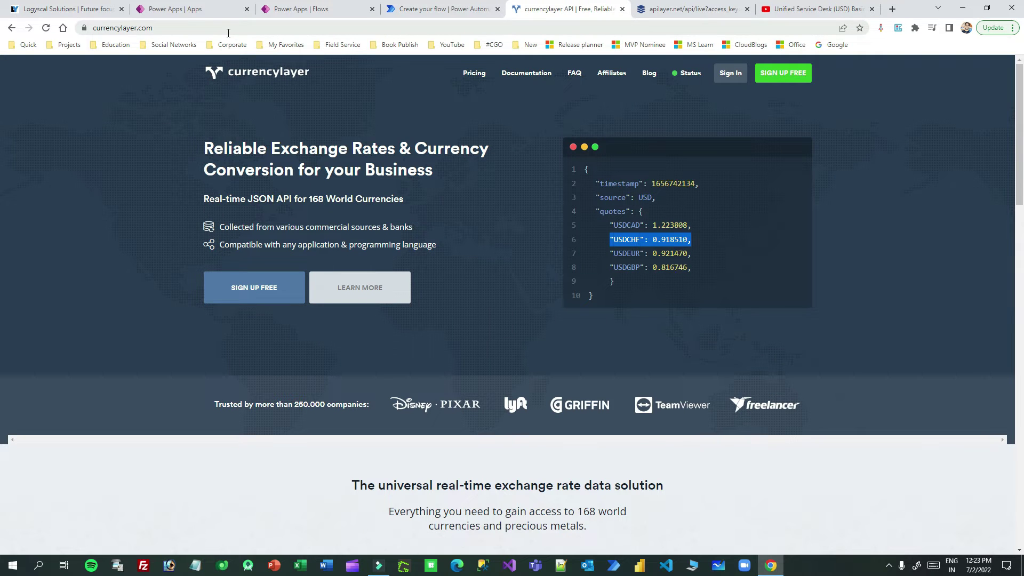
click(116, 27)
click(146, 28)
drag(177, 28, 111, 28)
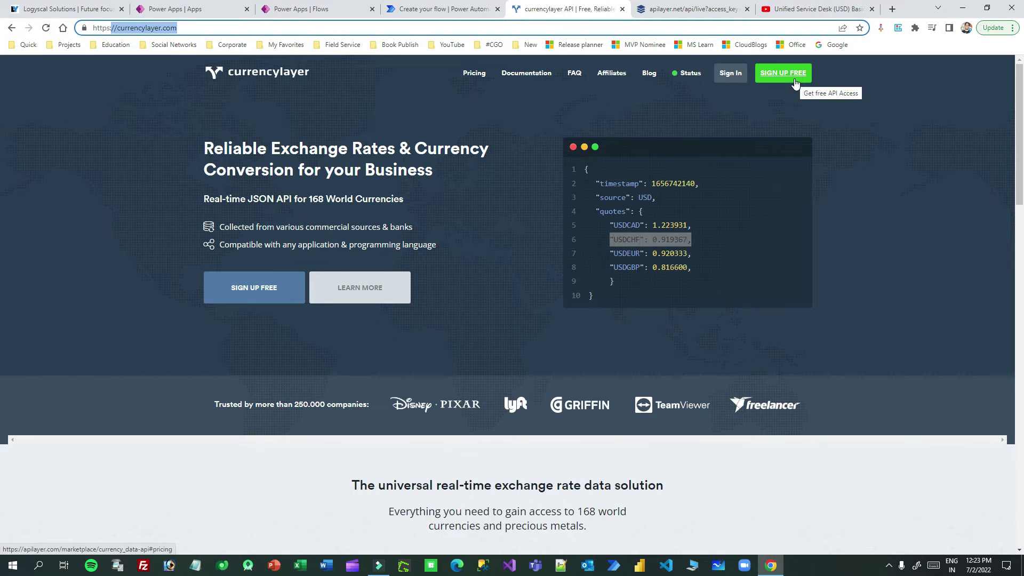
- Examine the access key, currencies and source parameters in the apilayer.net live-rates request, then reload it and review the JSON response
click(668, 10)
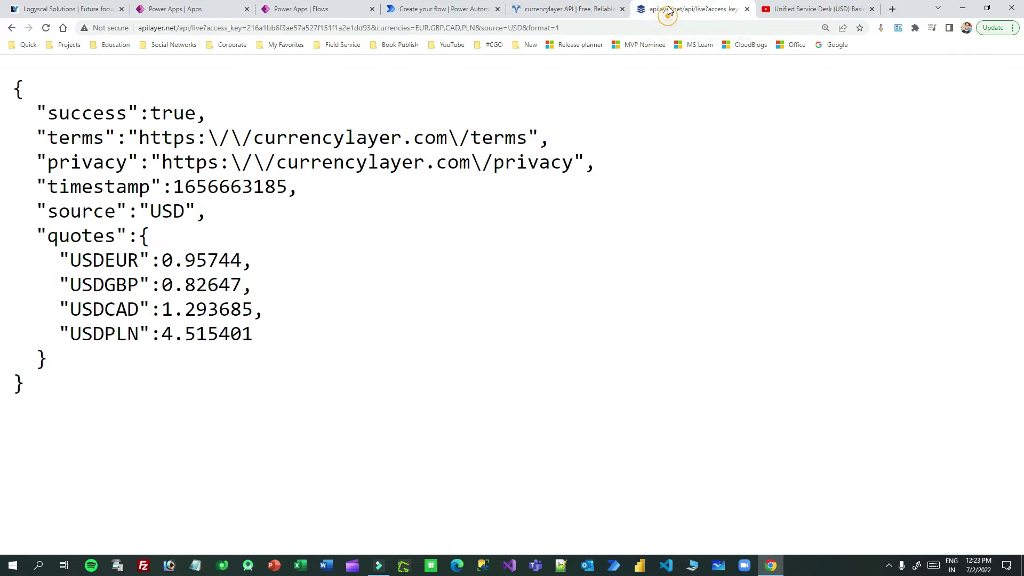
click(267, 29)
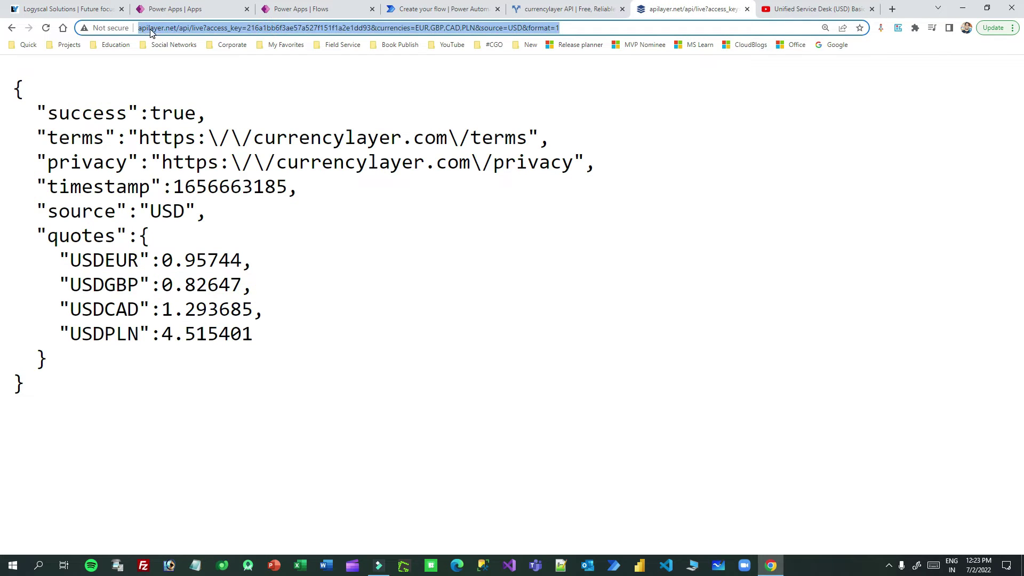
click(150, 29)
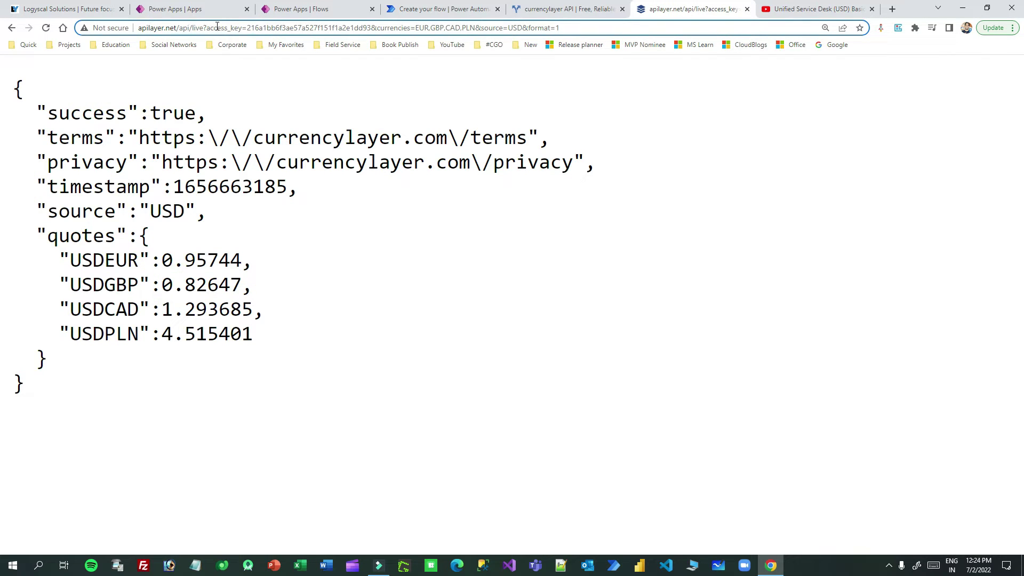
drag(206, 28, 366, 26)
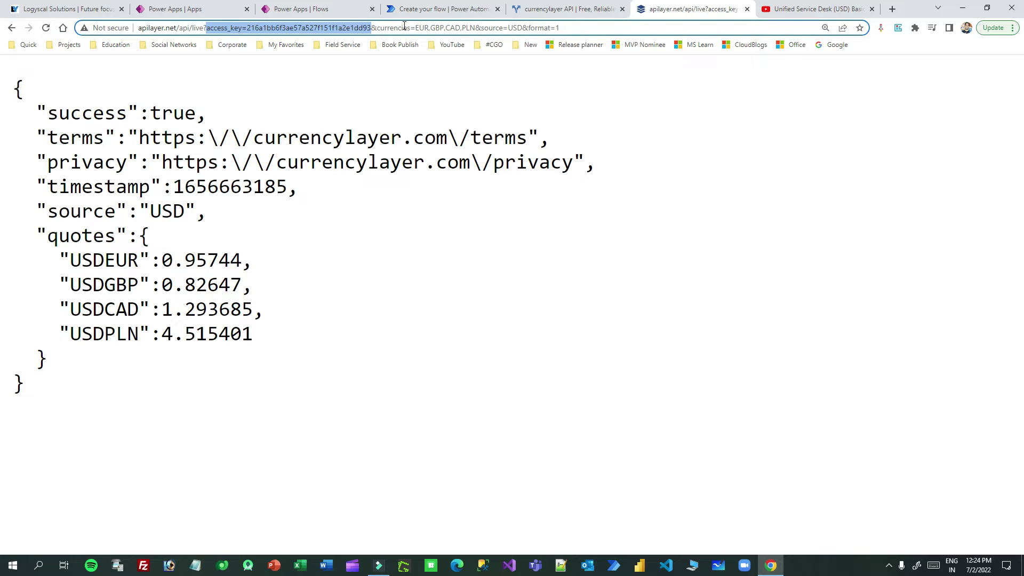
drag(411, 27, 471, 27)
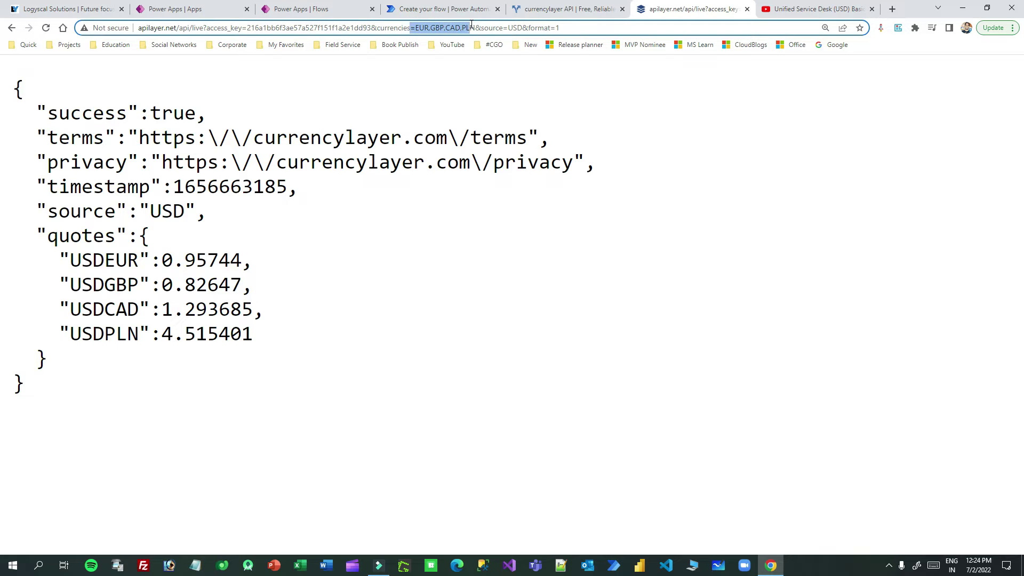
click(509, 28)
drag(586, 26, 126, 32)
click(431, 76)
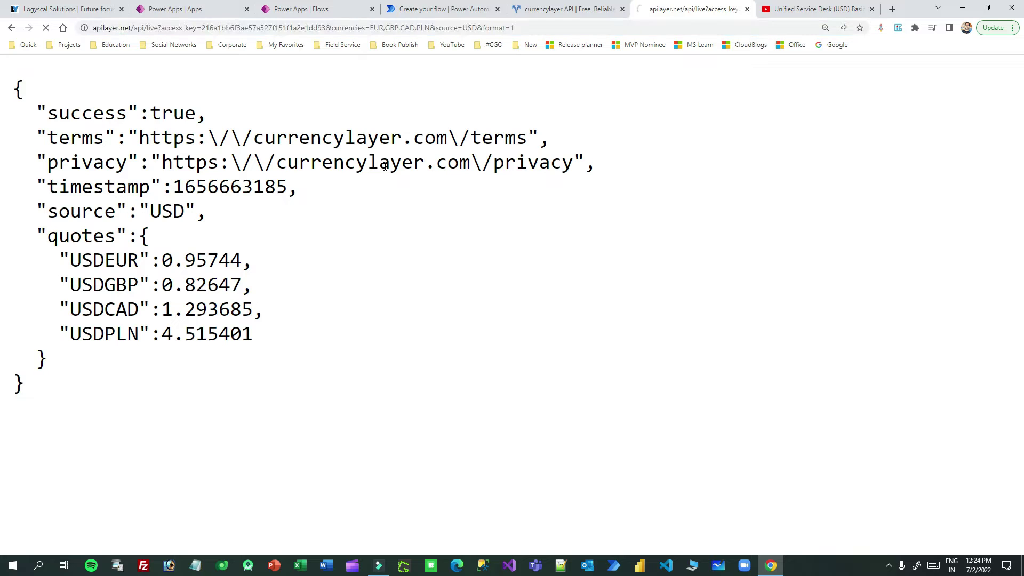
drag(47, 113, 23, 89)
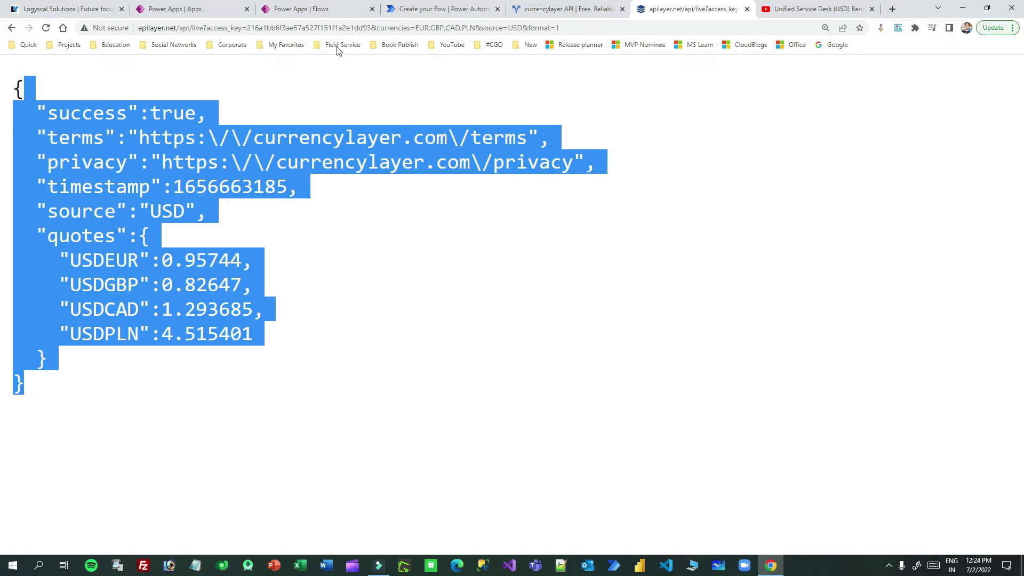
- Copy the full URL of the apilayer.net live-rates request
click(298, 29)
key(ctrl+c)
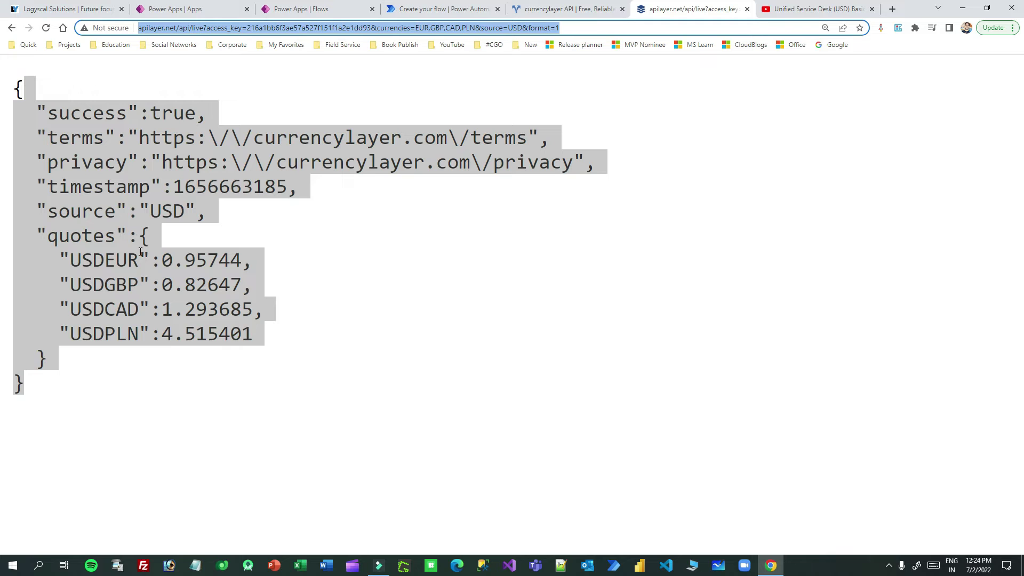
- Highlight the quotes block in the JSON response and return to the Power Automate flow
click(69, 244)
drag(42, 229, 87, 369)
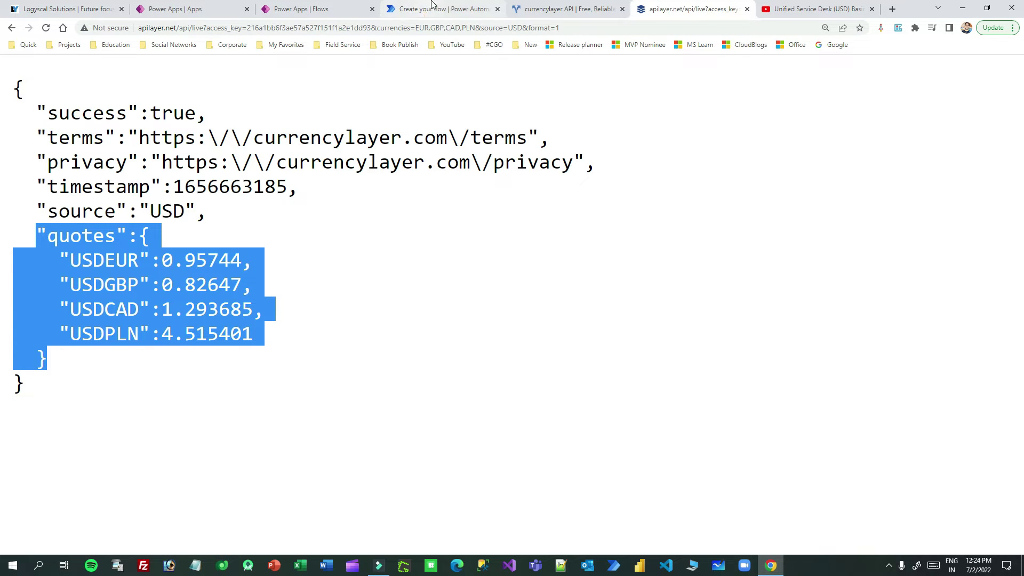
click(405, 9)
- Add a new step after the PowerApps (V2) trigger using the HTTP action, found by searching for http
click(526, 212)
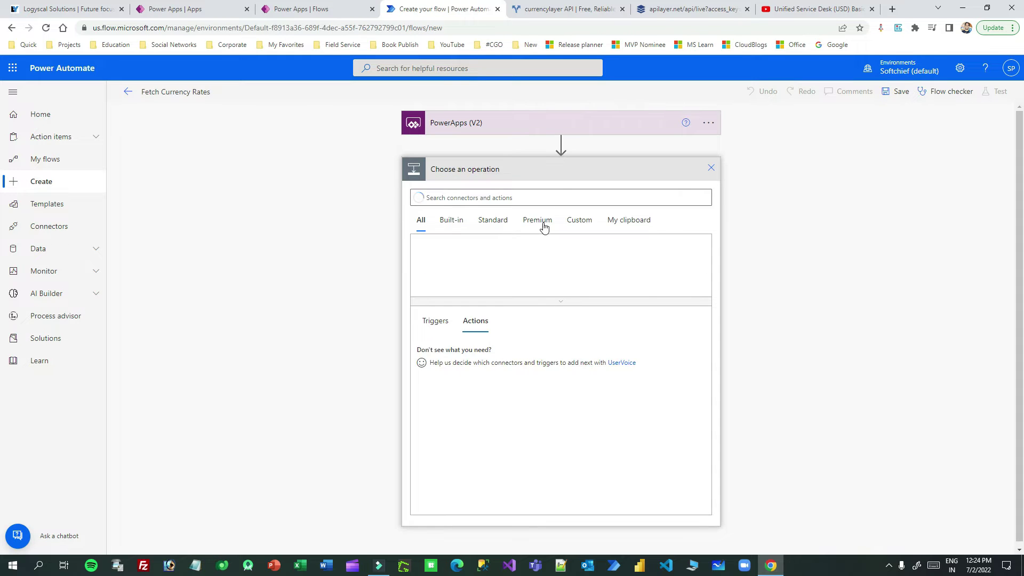
click(533, 195)
text(http)
click(477, 253)
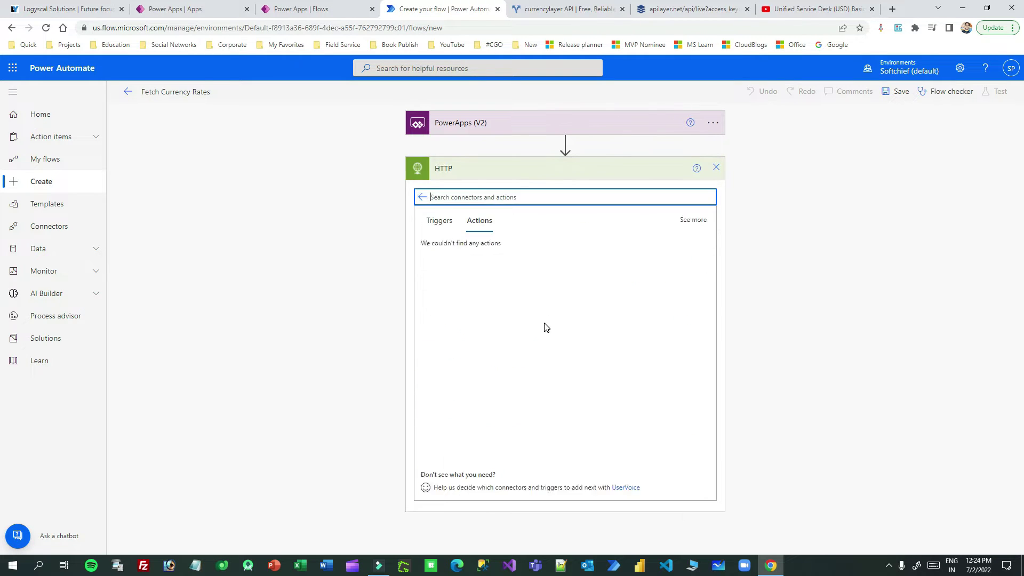
click(476, 255)
- Set the HTTP action's method to GET and paste the copied live-rates request URL, including its API access key, as the URI
click(591, 195)
click(520, 267)
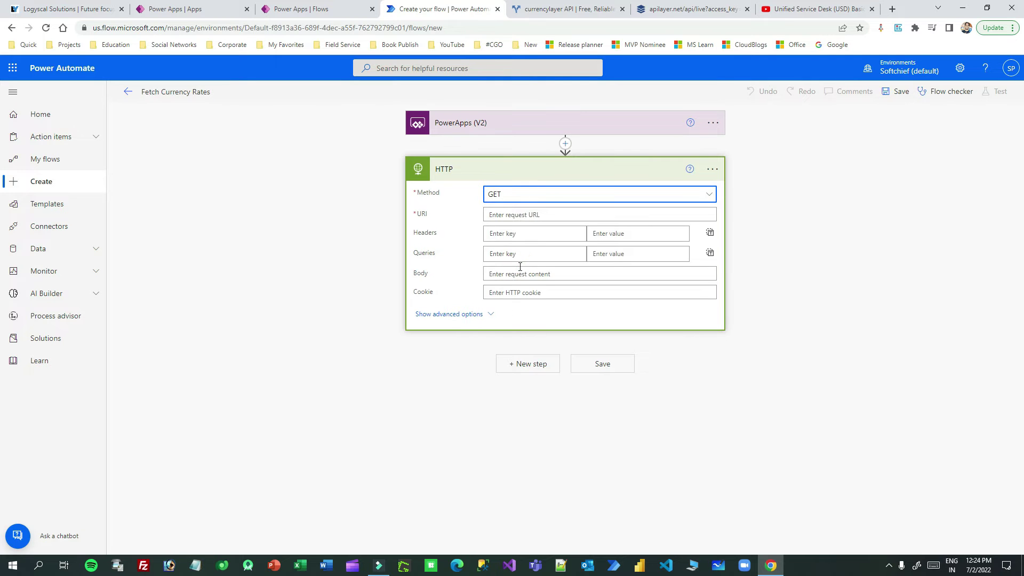
click(513, 214)
key(ctrl+v)
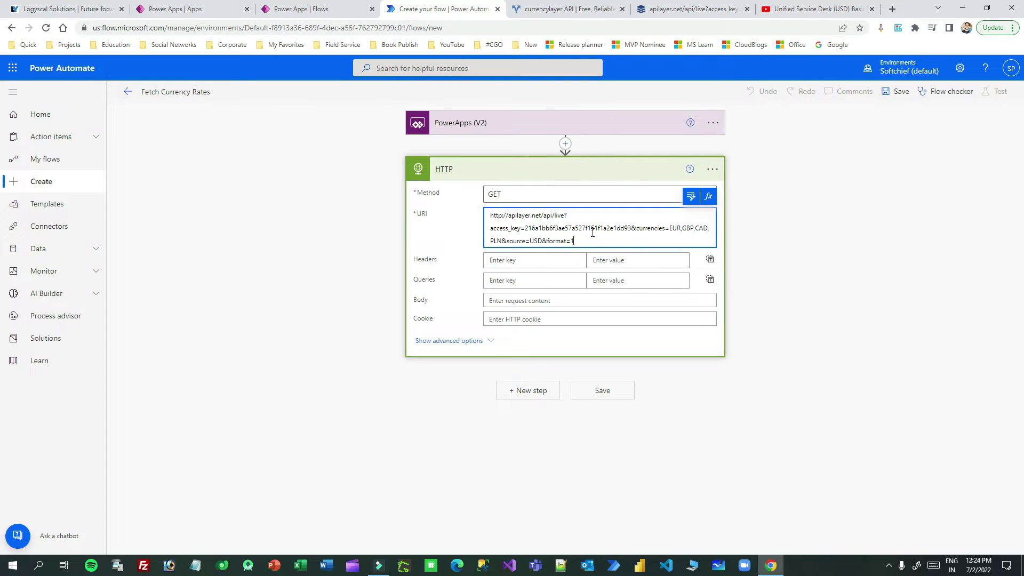
- Review the full JSON response and its request URL on the apilayer.net page, and return to the flow
click(661, 9)
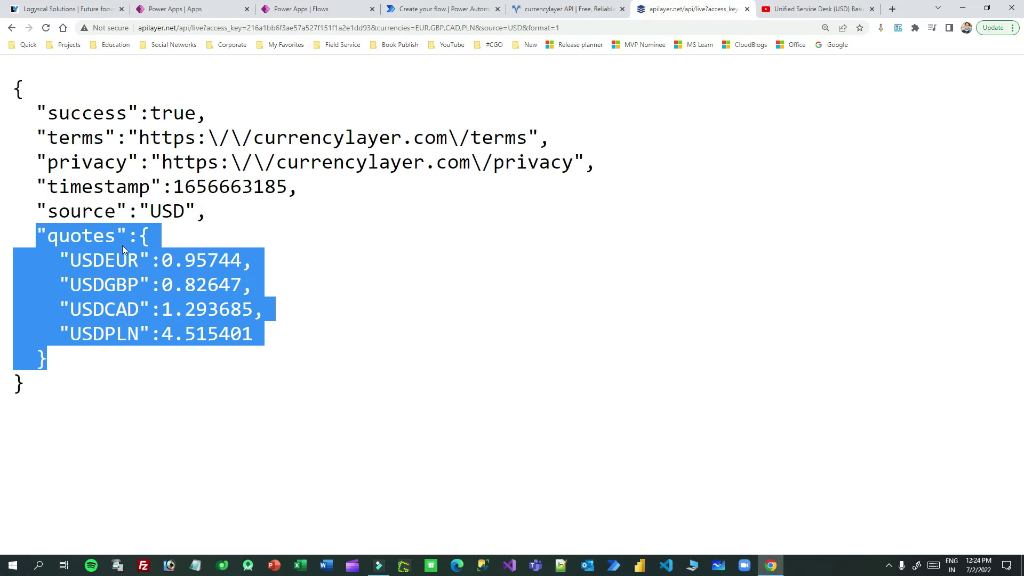
drag(30, 98, 117, 425)
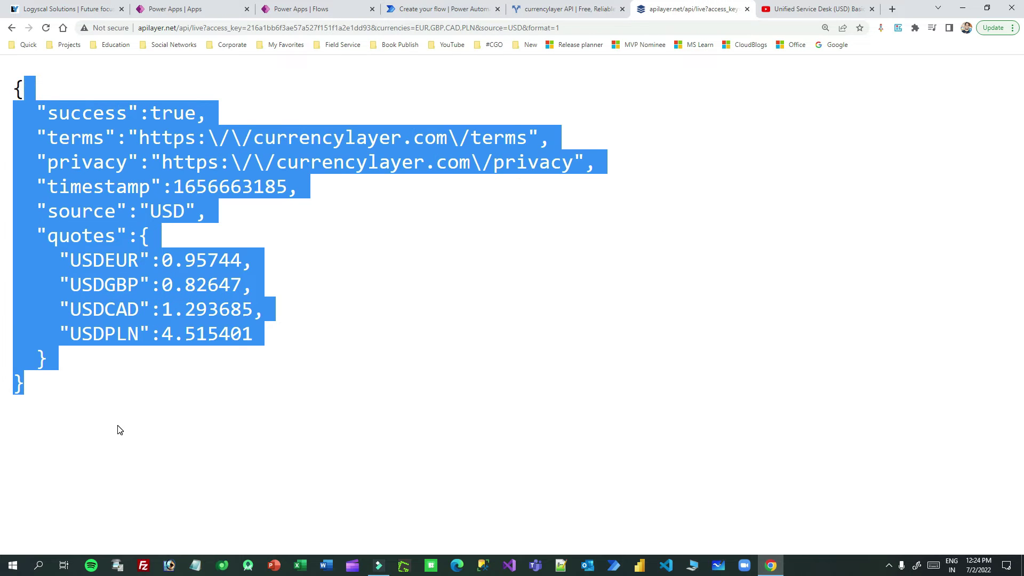
click(503, 30)
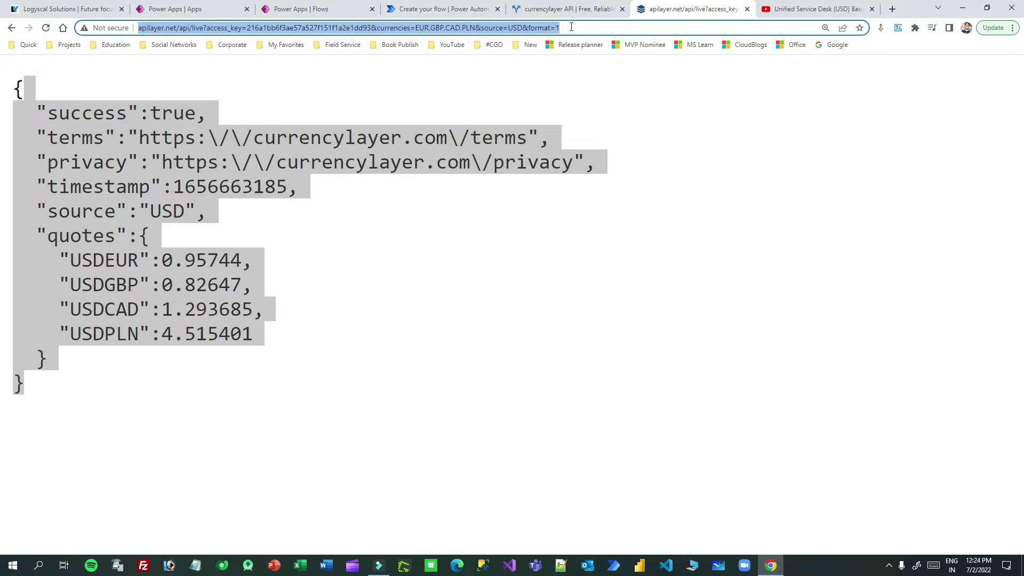
click(453, 10)
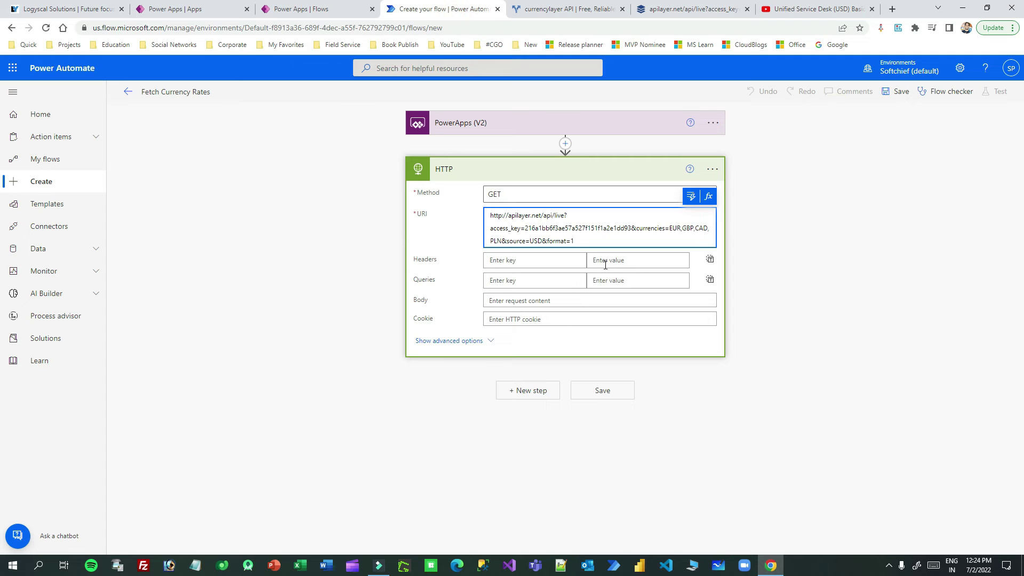
- Save the Fetch Currency Rates flow and run a manual test of it
click(897, 91)
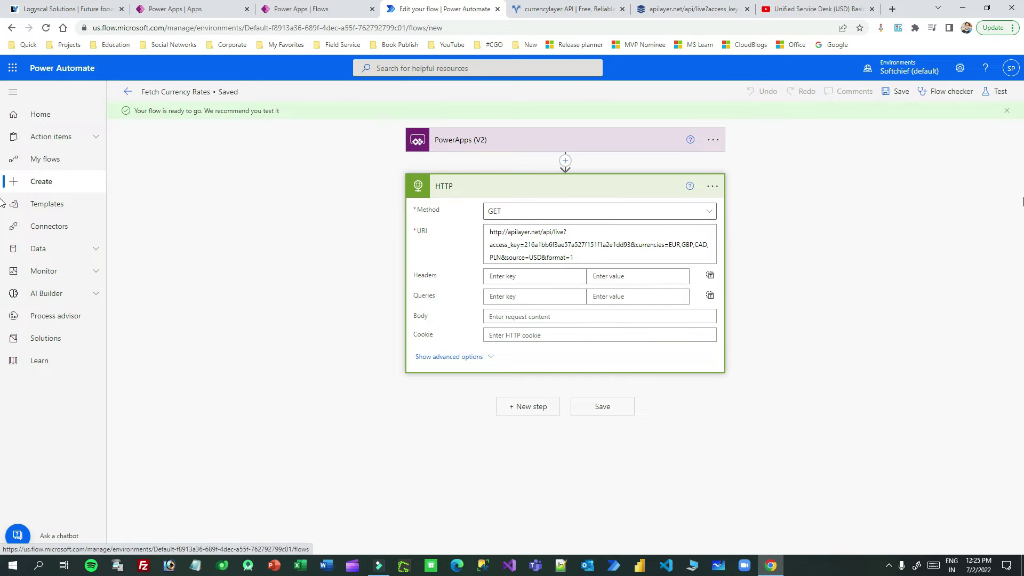
click(999, 91)
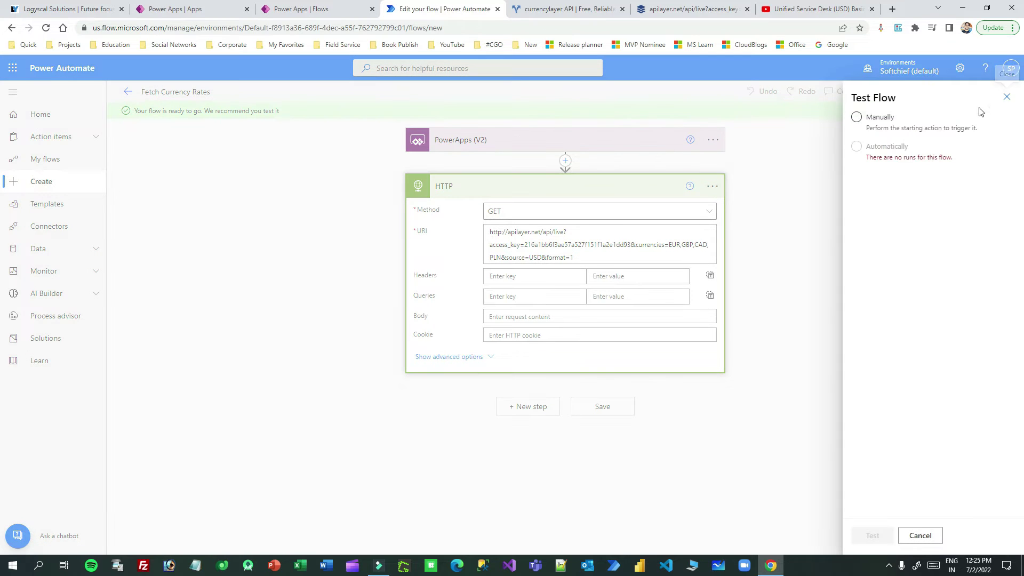
click(857, 117)
click(872, 535)
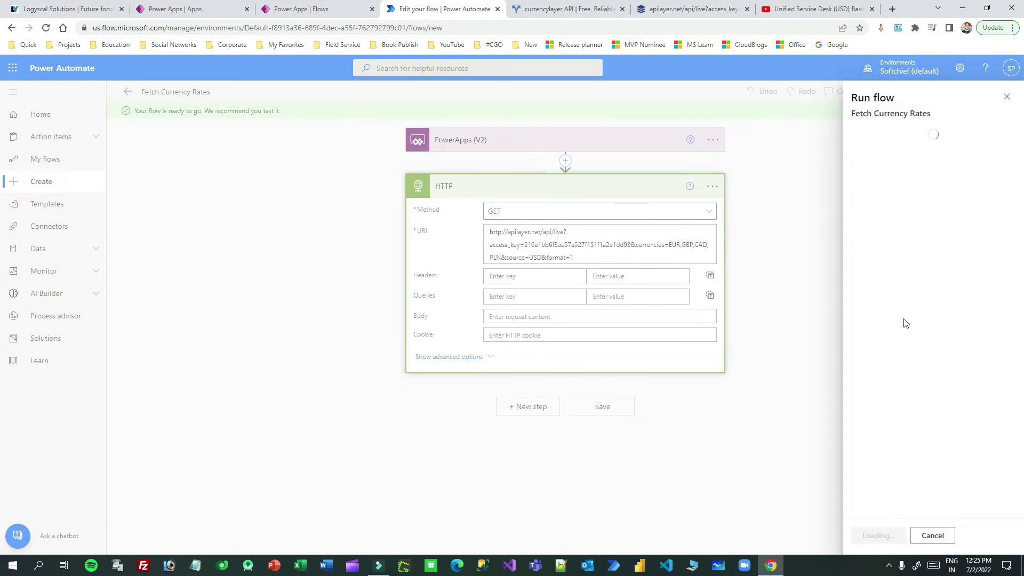
click(881, 536)
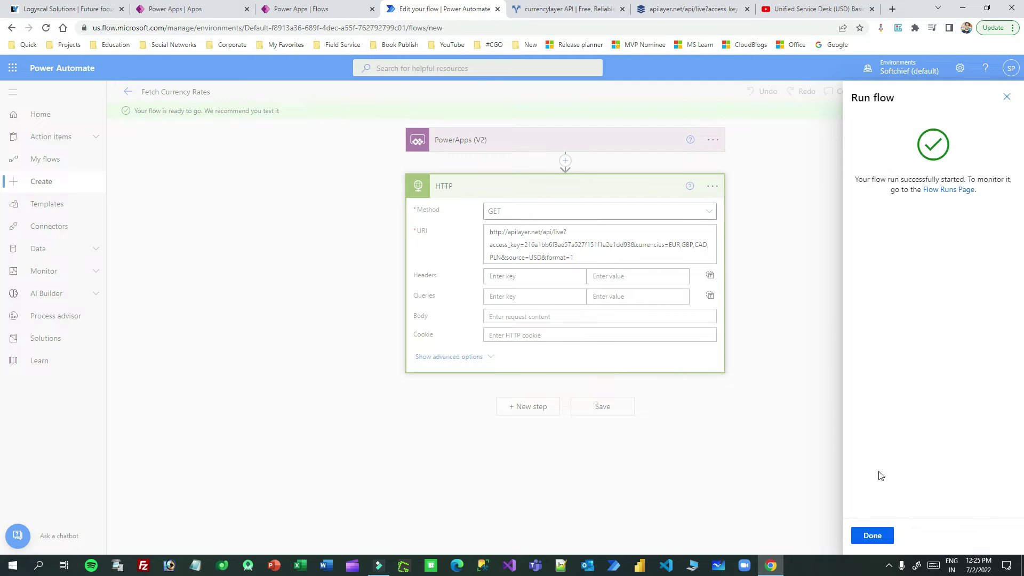
click(872, 535)
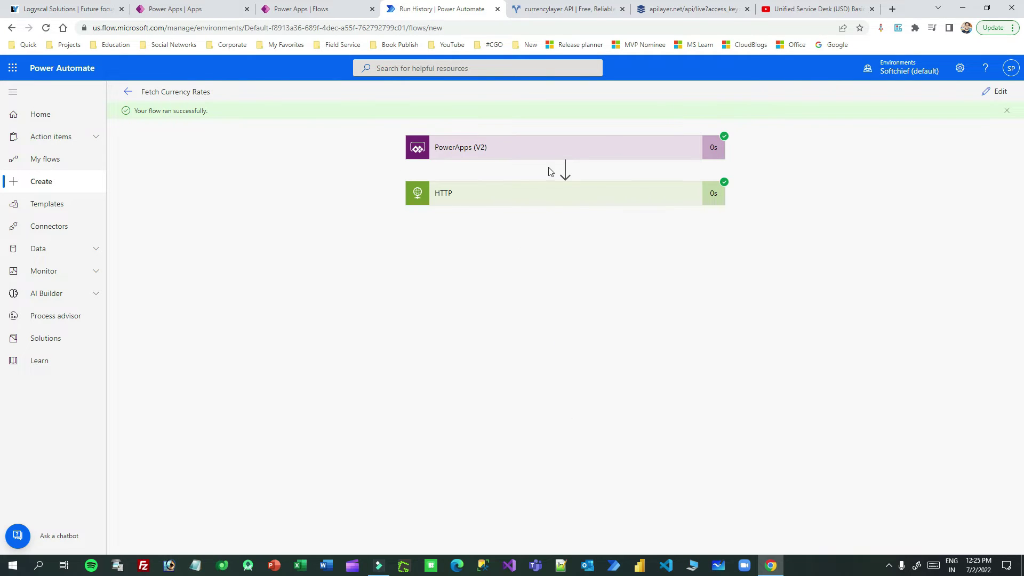
- Examine the HTTP action's output body in the run, including the quotes values, and copy the entire JSON
click(529, 190)
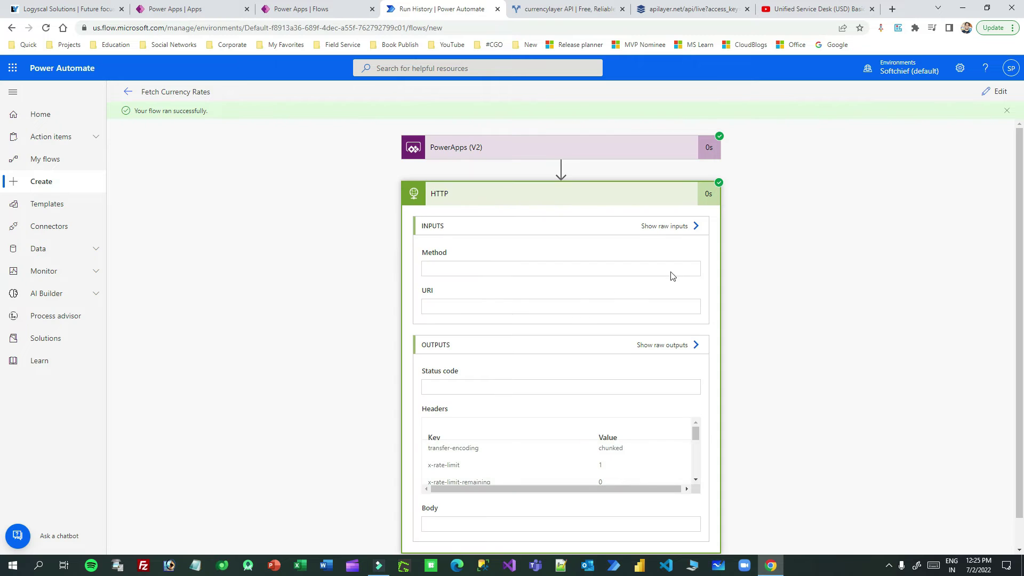
scroll(713, 286, down, 2)
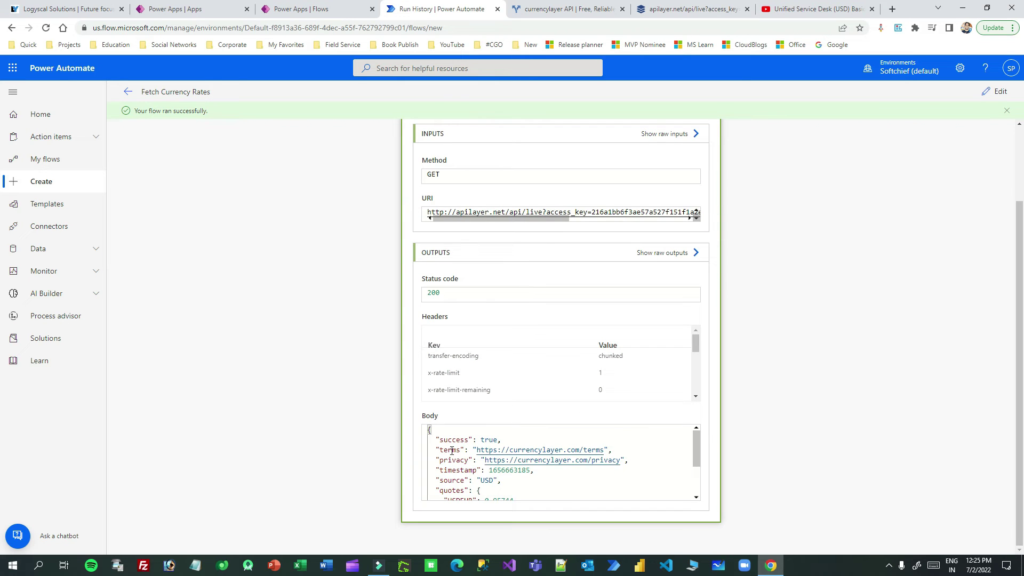
click(436, 441)
scroll(461, 438, down, 2)
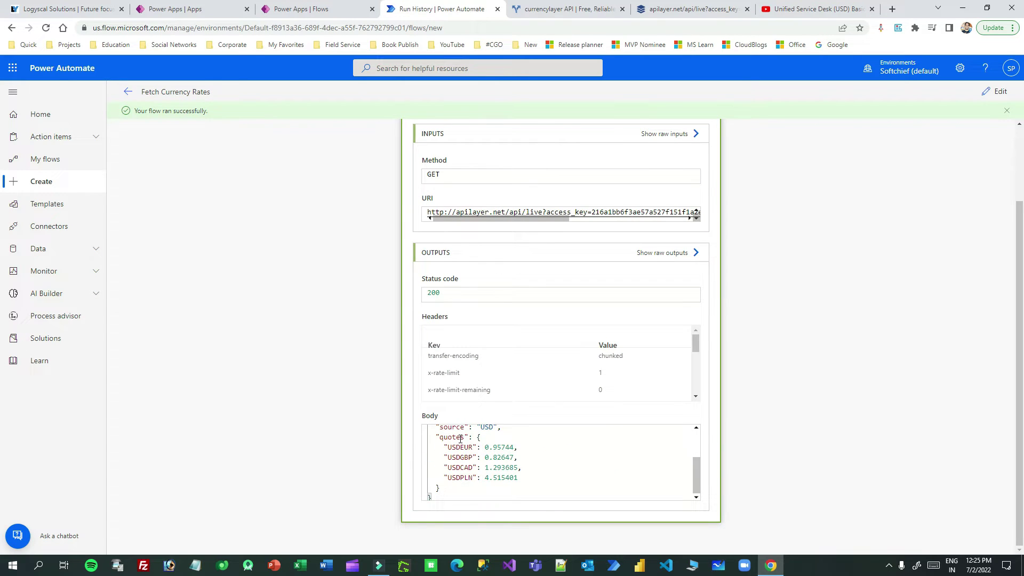
drag(527, 481, 434, 447)
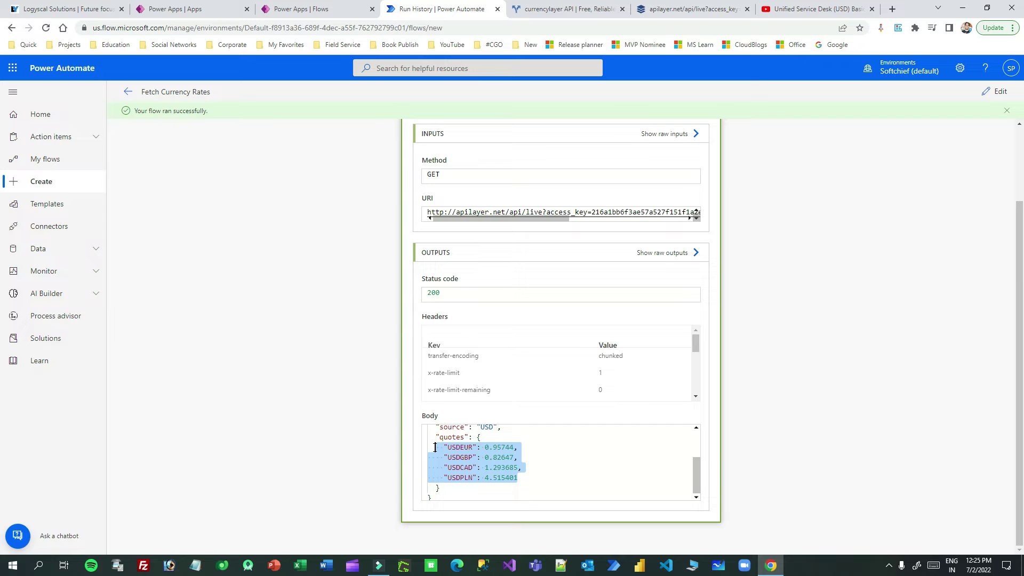
click(513, 457)
click(546, 457)
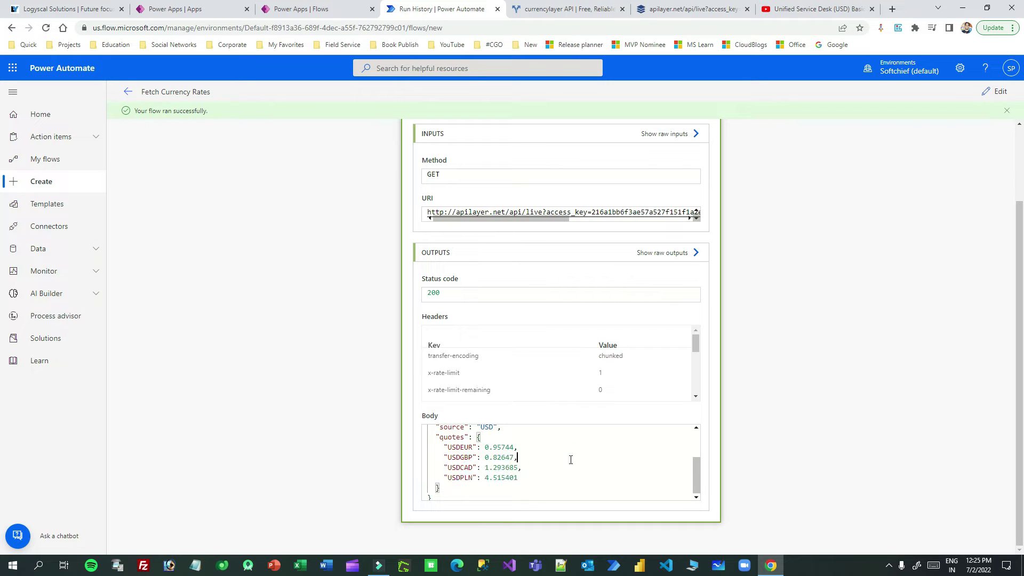
key(ctrl+a)
- Return to editing the flow and add a Parse JSON action after HTTP, found by searching for parse
click(995, 91)
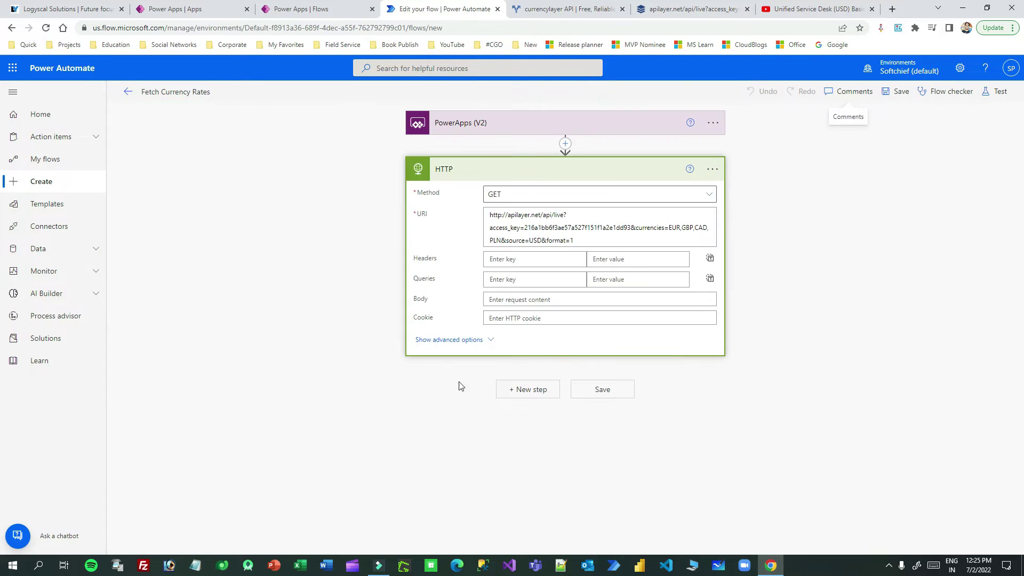
click(508, 389)
click(503, 246)
text(parse)
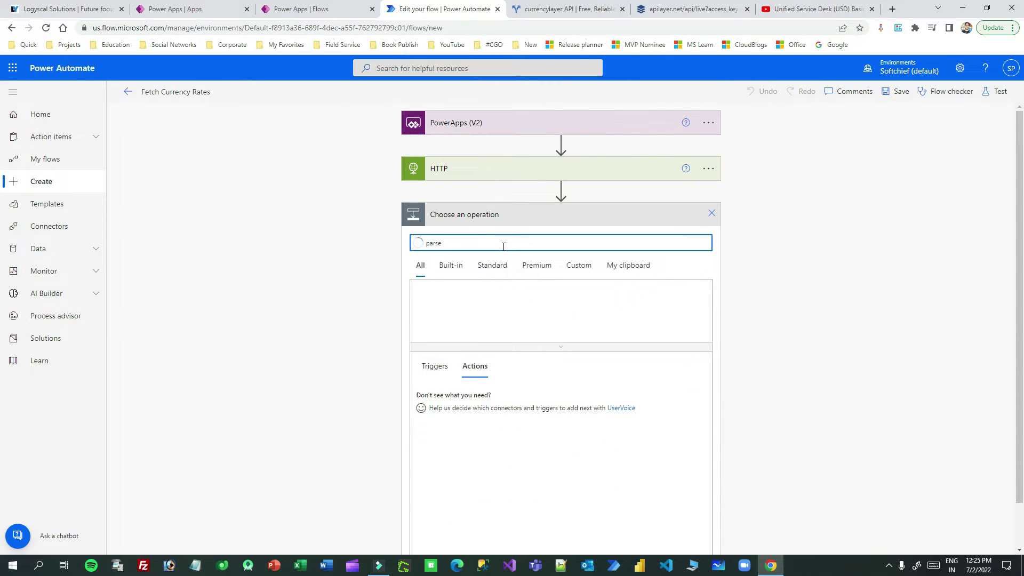
click(474, 300)
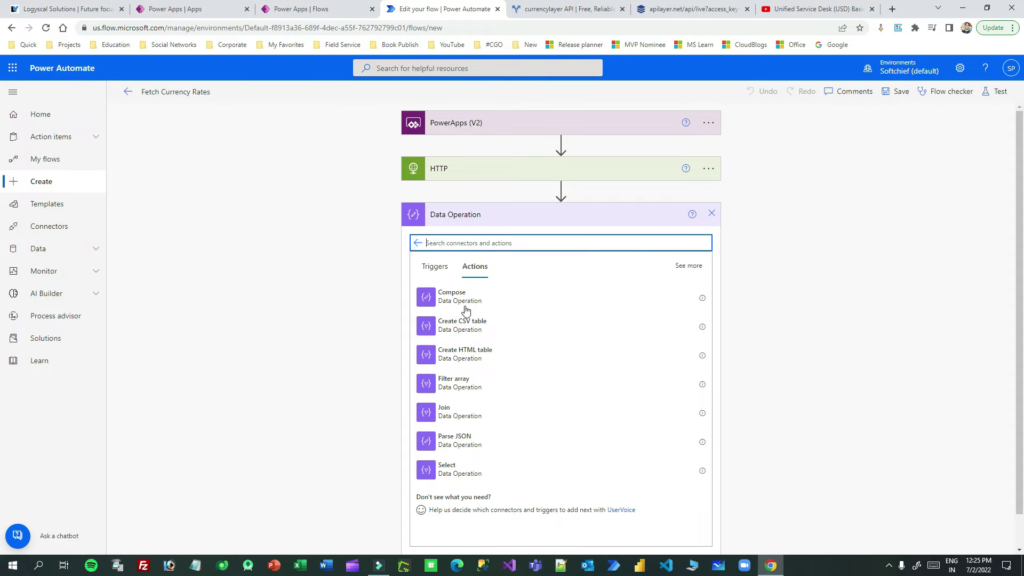
click(473, 442)
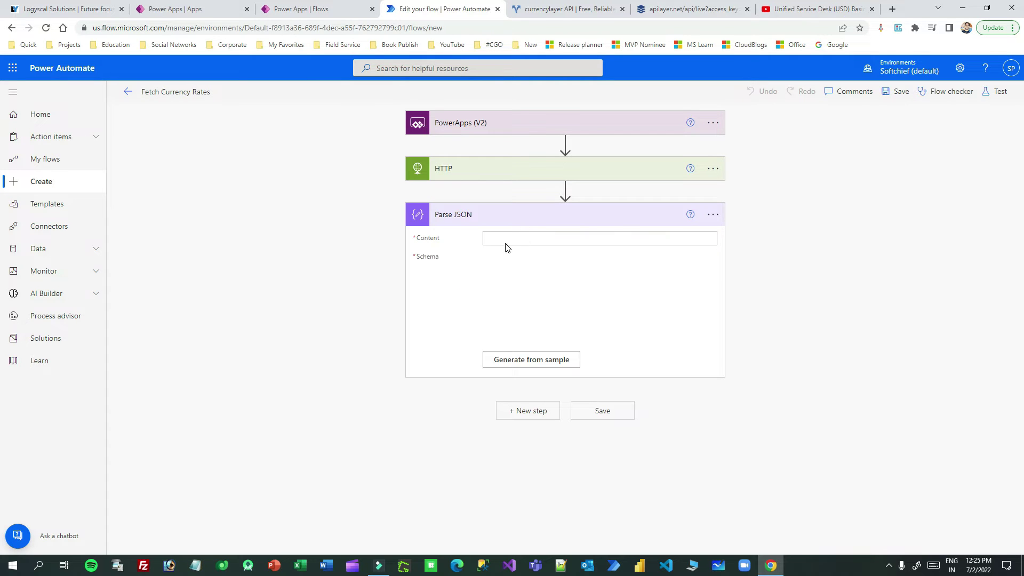
- Set the Parse JSON content to the Body dynamic value from the HTTP action
click(501, 239)
click(692, 223)
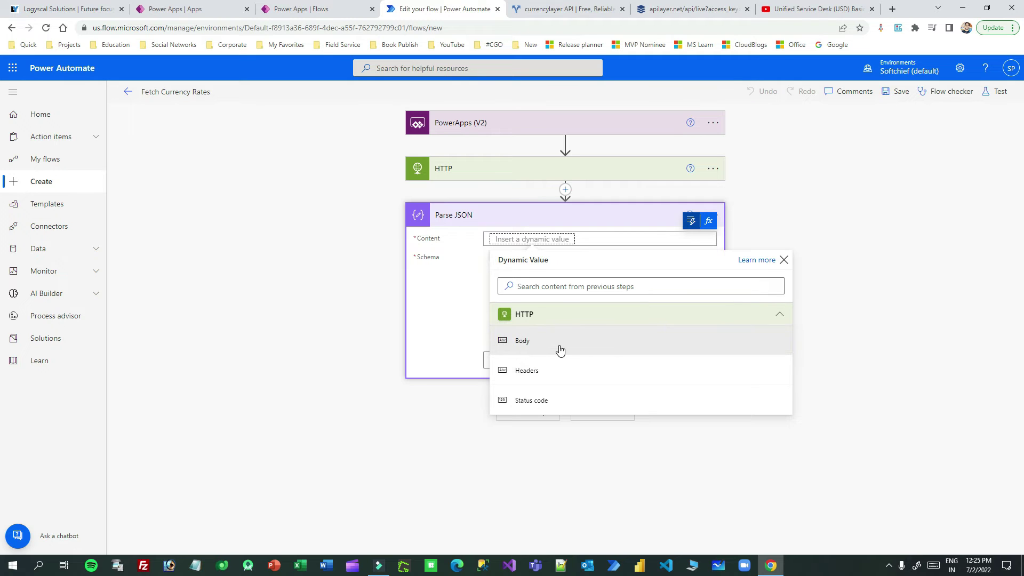
click(556, 350)
click(434, 260)
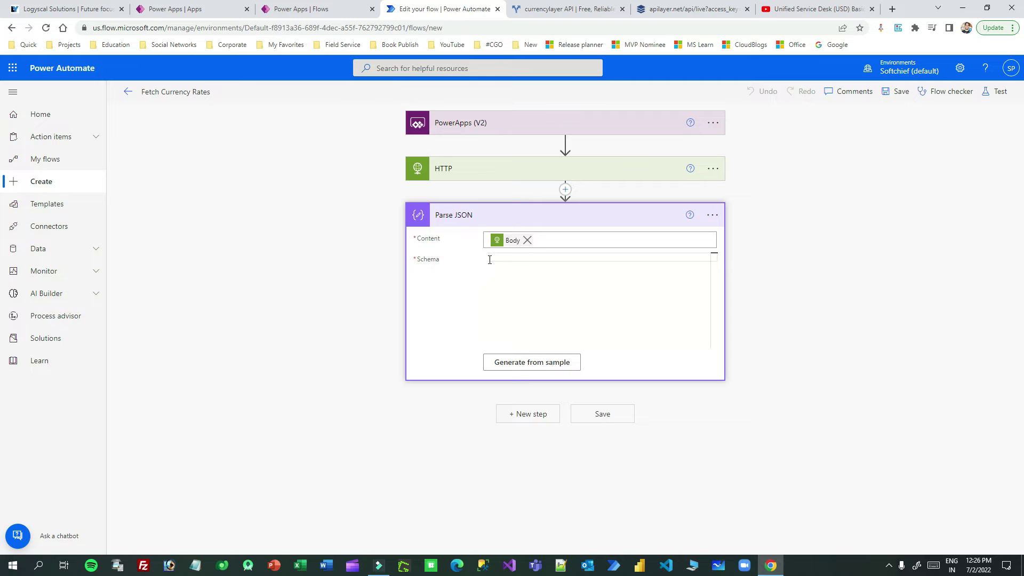
- Generate the Parse JSON schema from a sample by pasting the copied response body as the payload
click(535, 362)
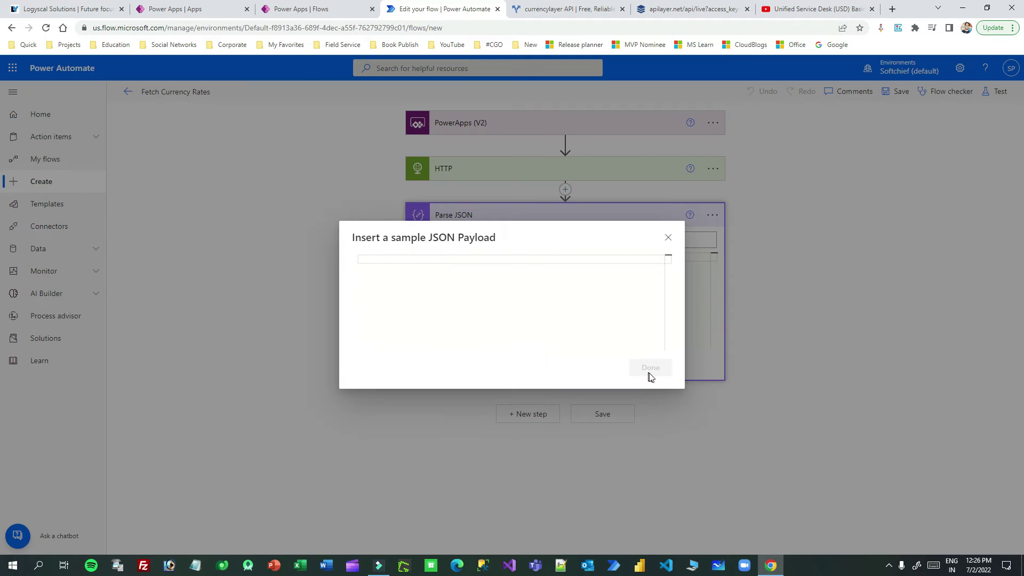
click(403, 261)
key(ctrl+v)
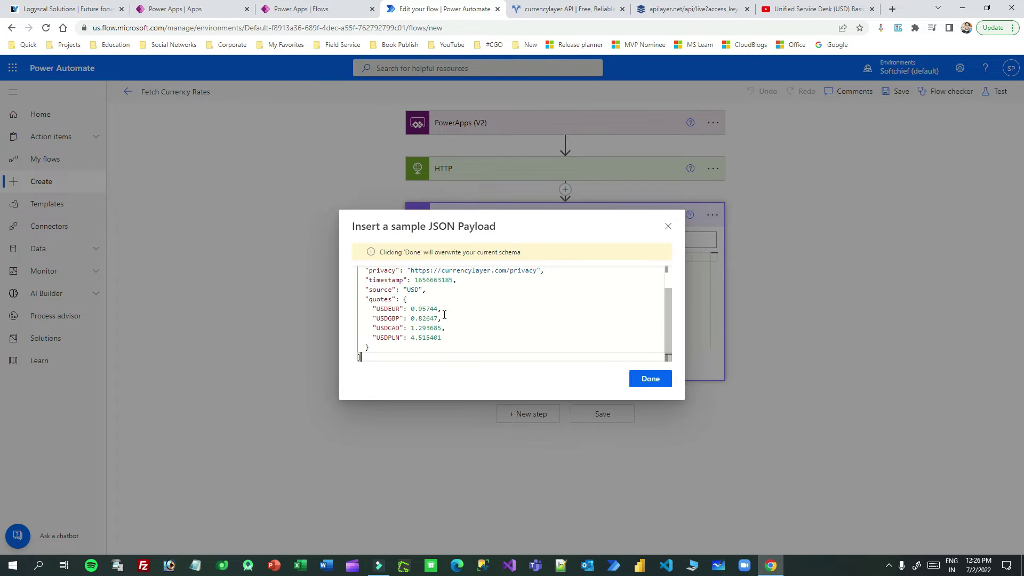
drag(370, 270, 432, 354)
click(516, 336)
click(644, 380)
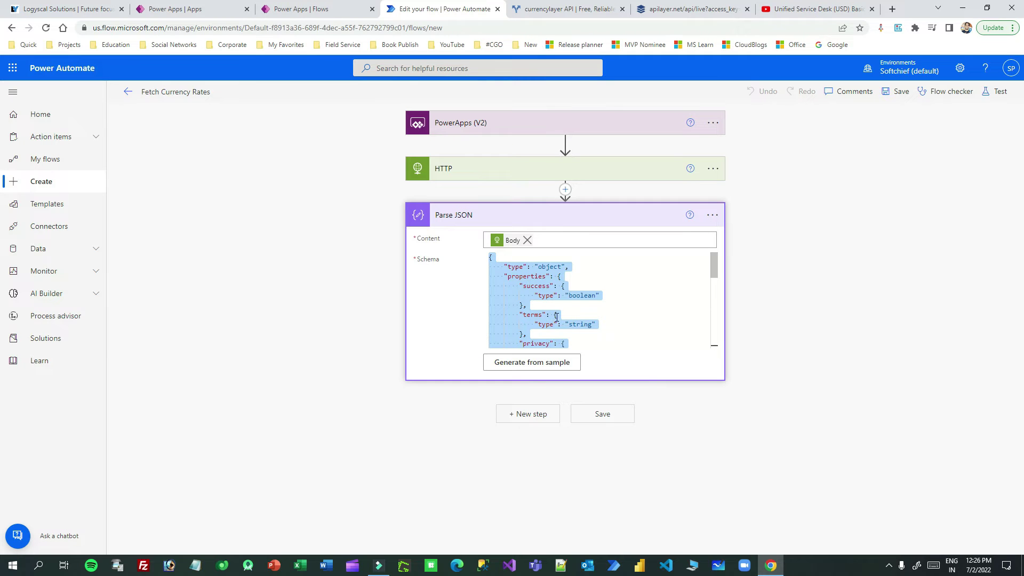
- Examine the quotes object in the Parse JSON schema and collapse the action
click(553, 216)
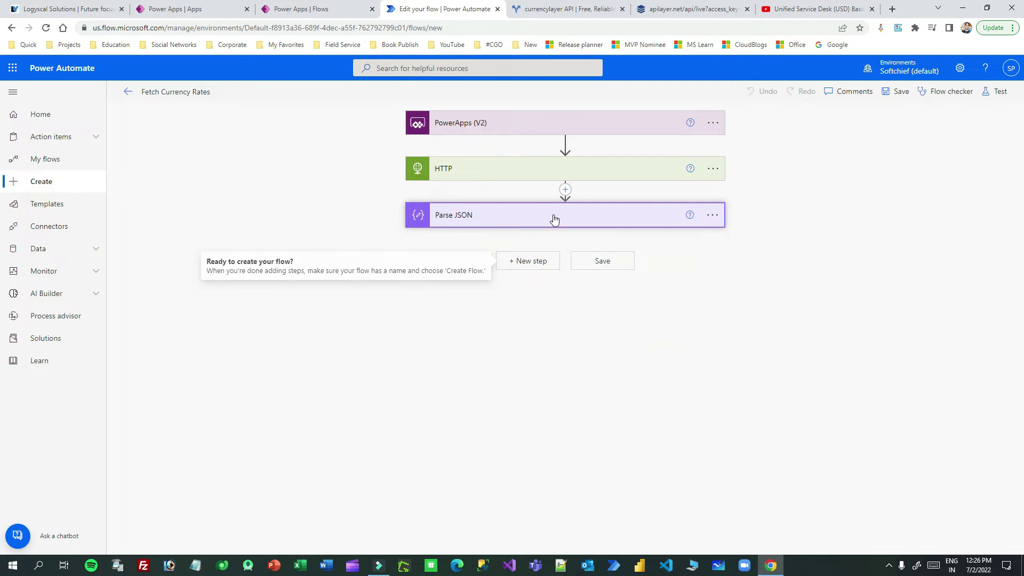
click(528, 216)
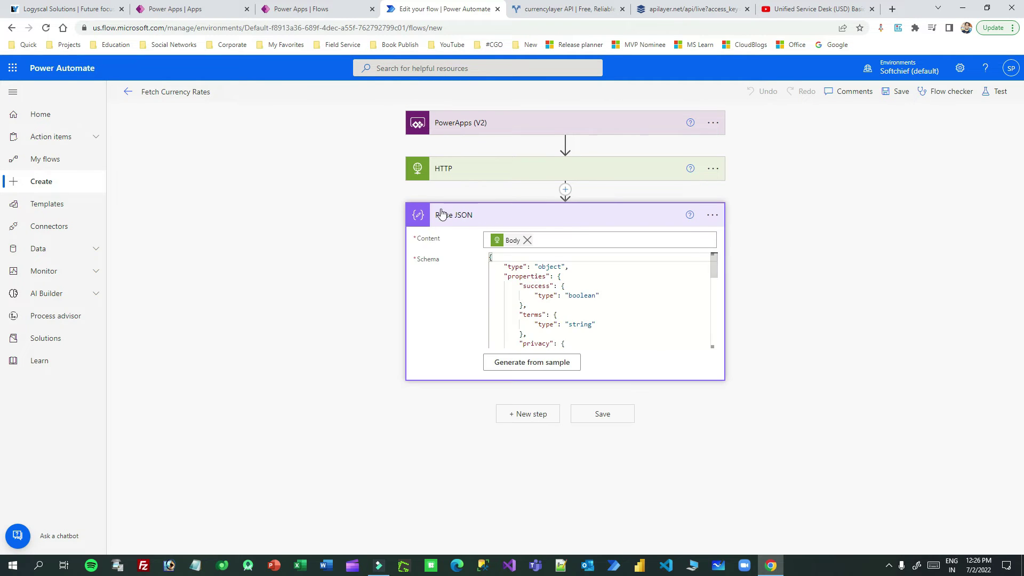
scroll(525, 291, down, 5)
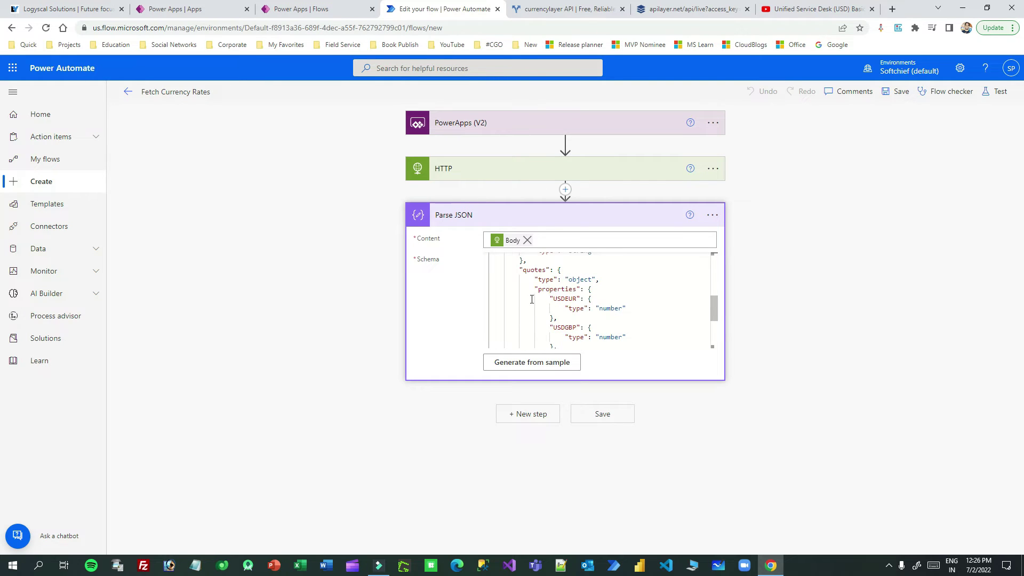
drag(521, 271, 570, 270)
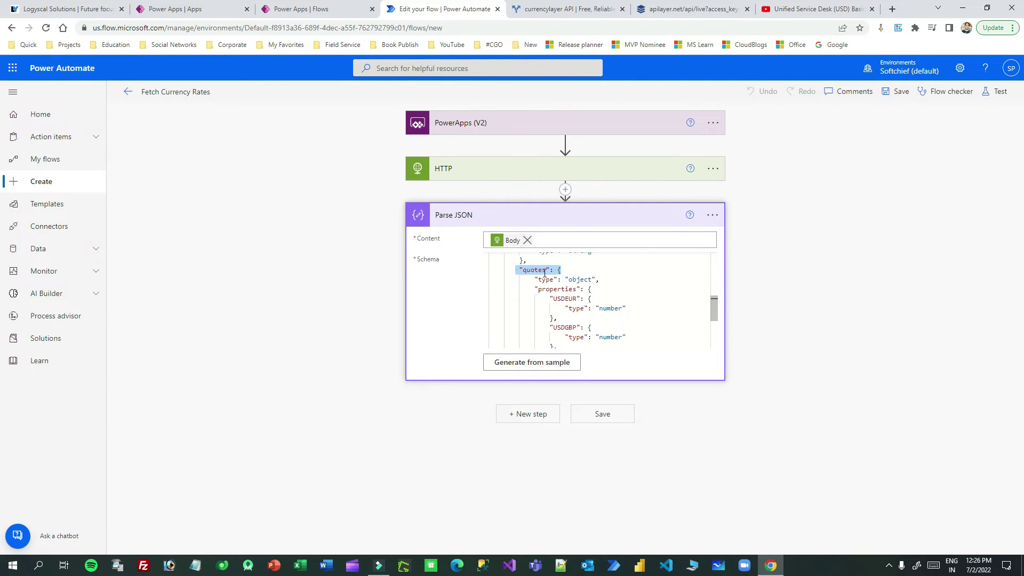
click(589, 216)
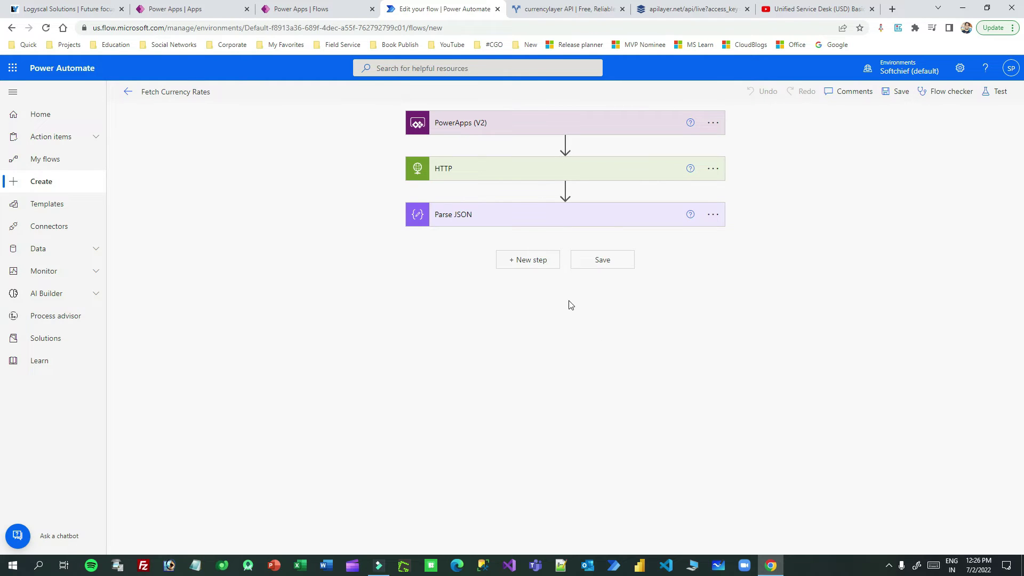
click(528, 260)
click(478, 290)
text(o)
key(BackSpace)
text(powerap[)
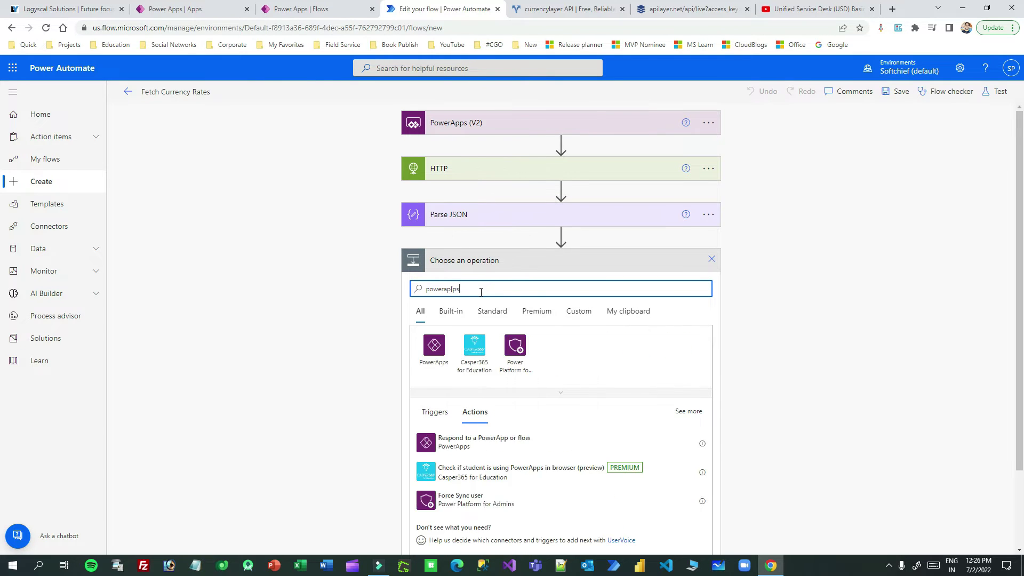
text(ps)
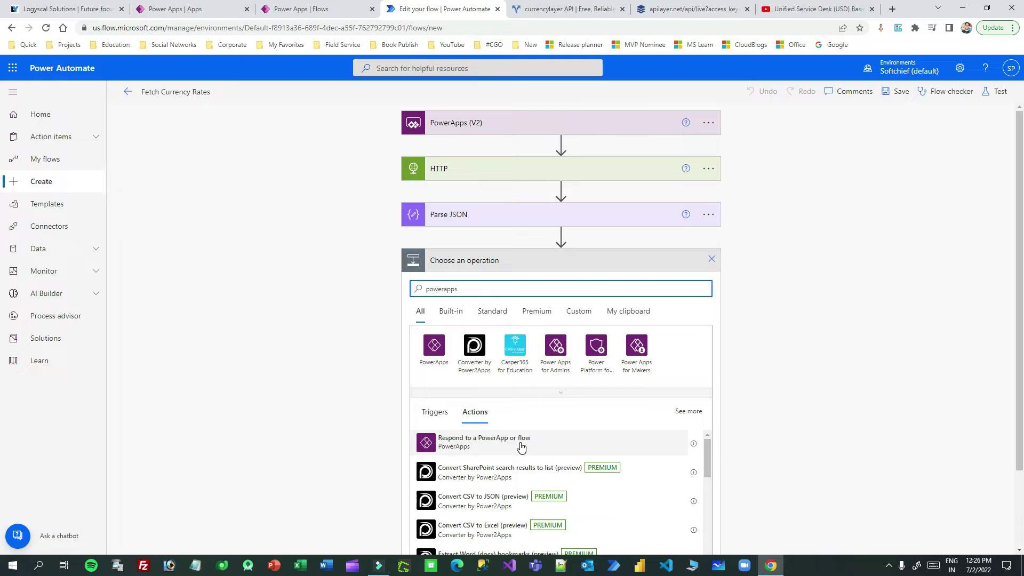
click(455, 444)
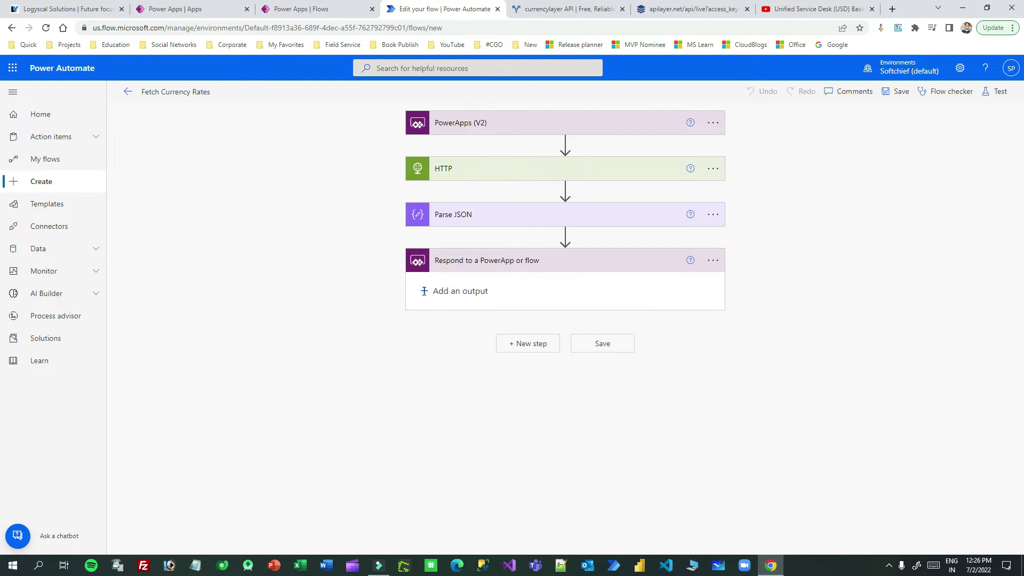
click(424, 290)
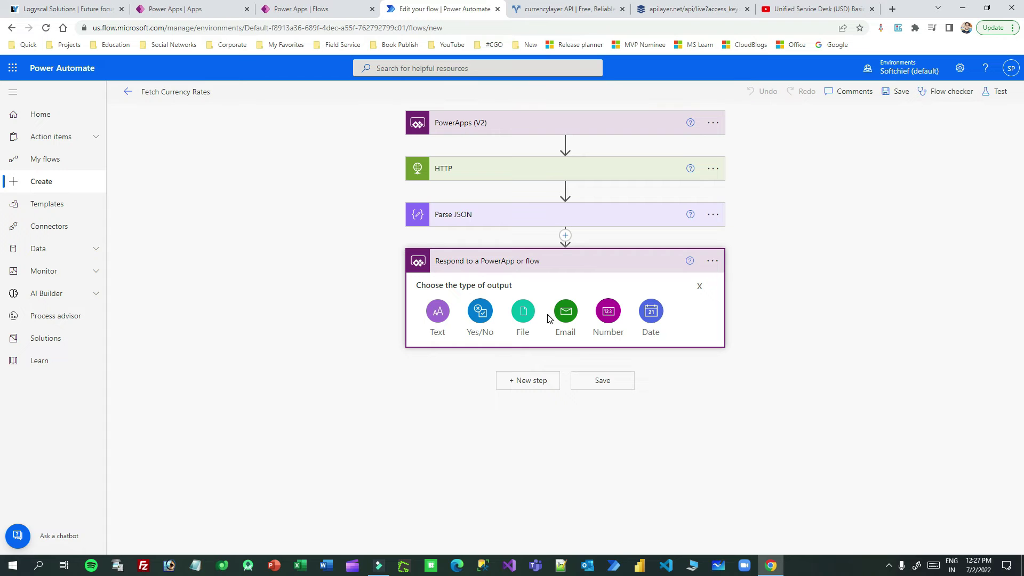
click(712, 261)
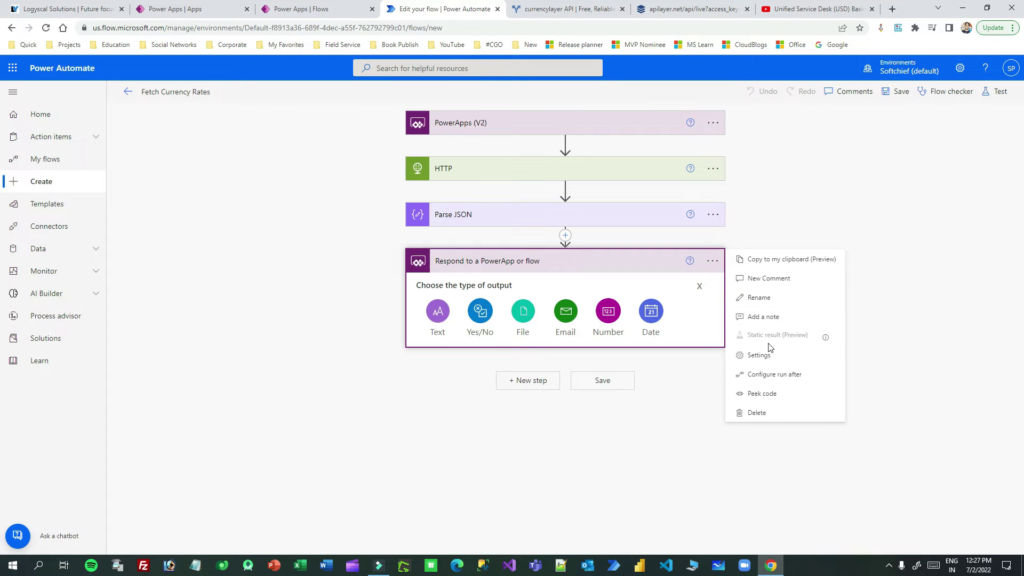
click(770, 412)
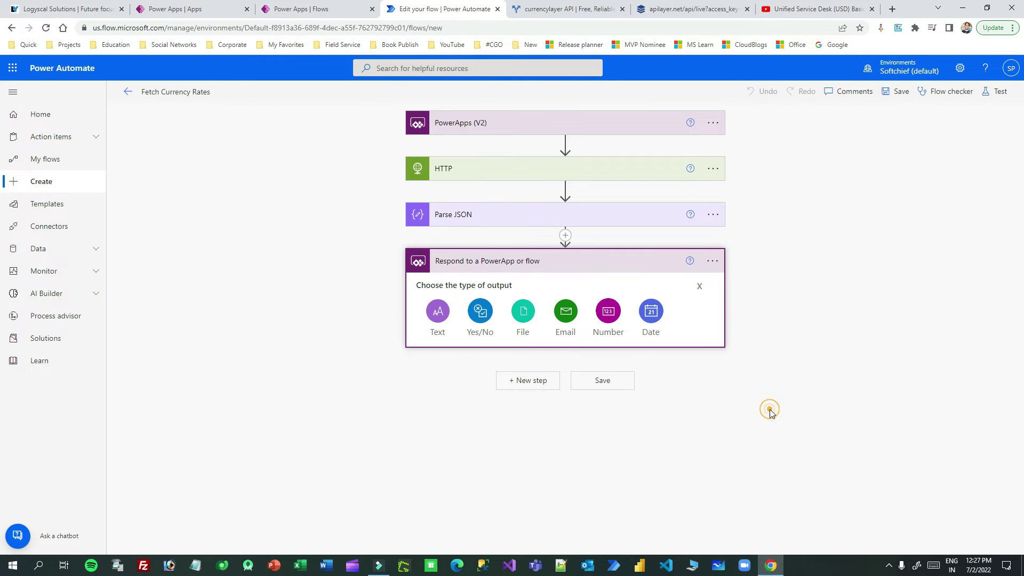
click(507, 330)
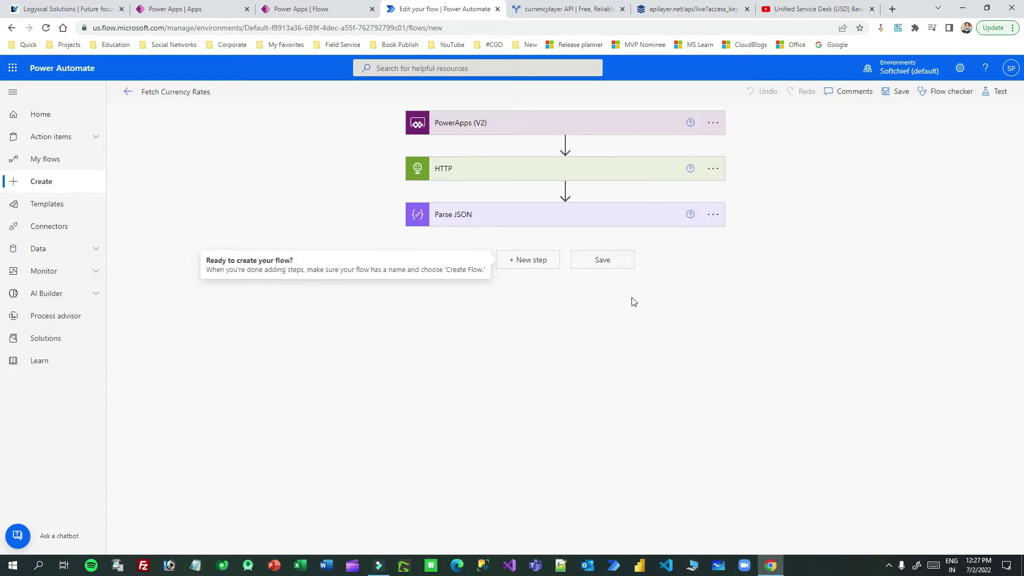
- Add a Response action after Parse JSON and check the Response body in the Return Table to Canvas flow for reference
click(558, 266)
click(546, 289)
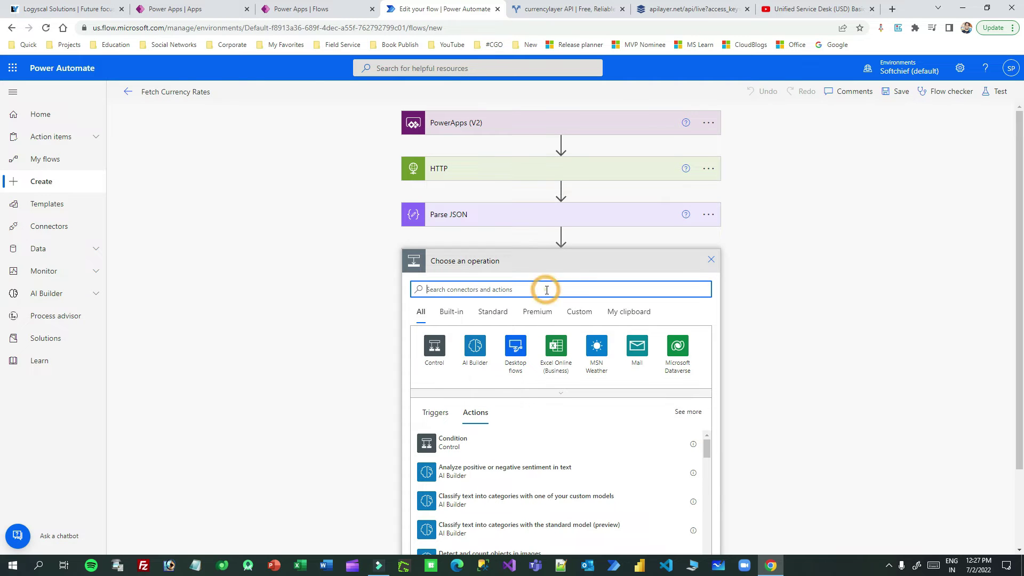
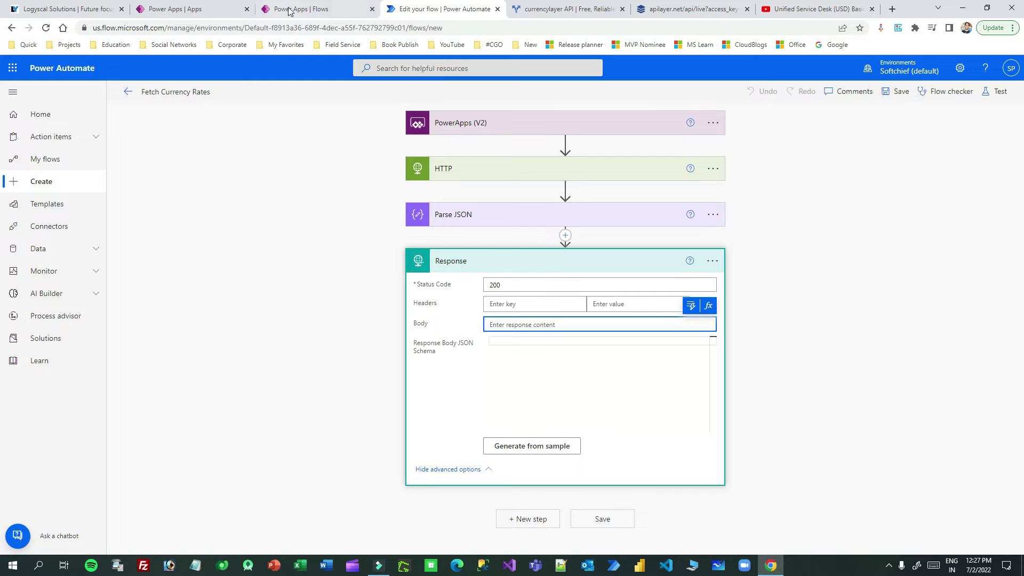
scroll(482, 317, down, 1)
scroll(500, 266, down, 1)
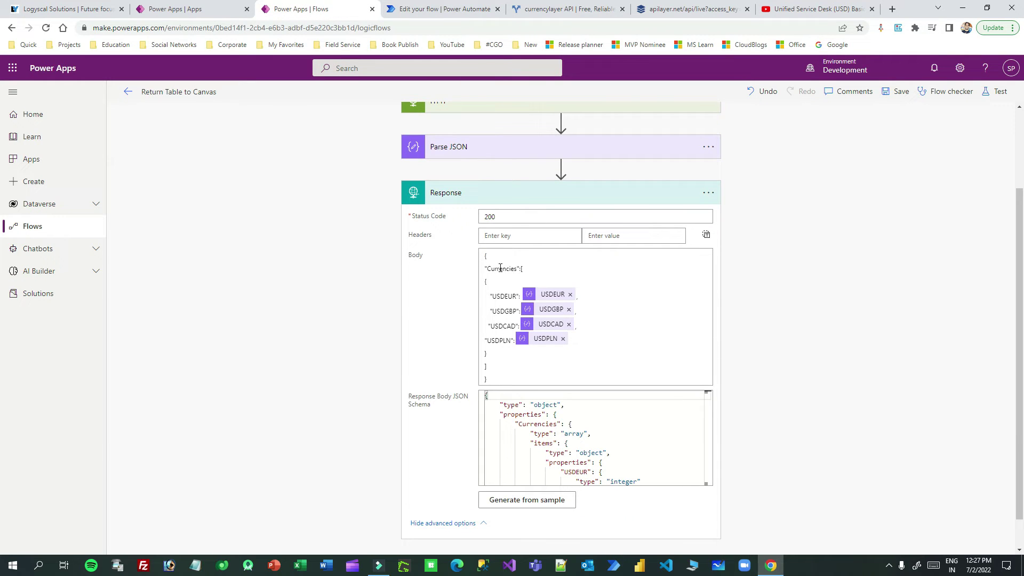
click(442, 9)
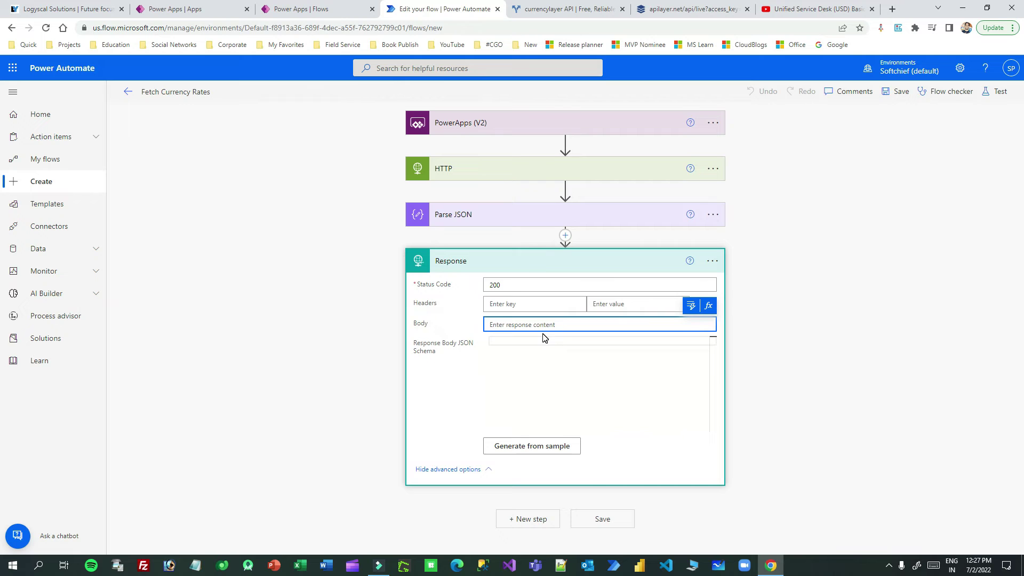
- Enter an outer pair of curly braces in the Response body, with one empty line between them
text({)
key(Return)
key(Return)
key(Return)
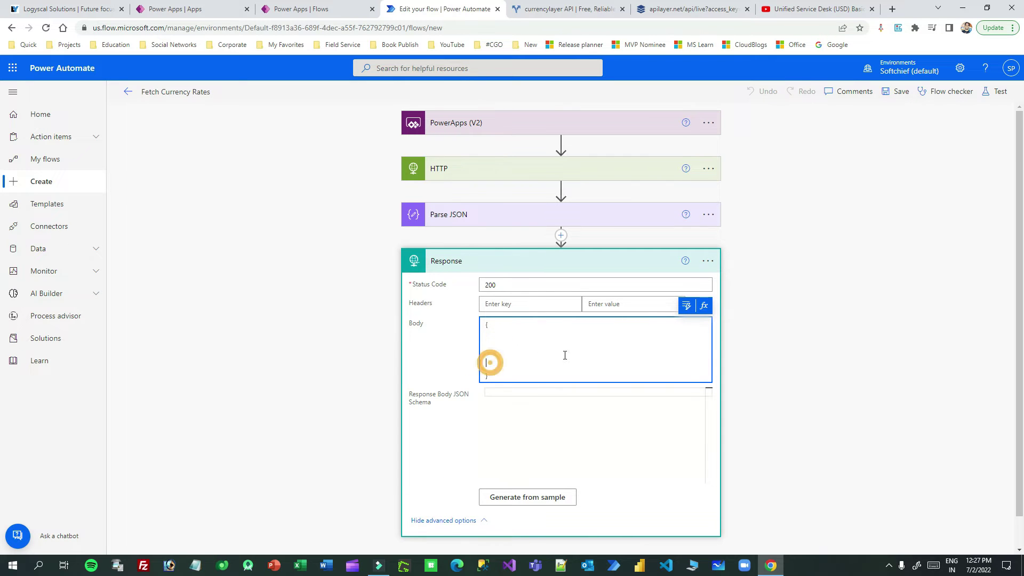
key(BackSpace)
key(BackSpace)
key(BackSpace)
key(Return)
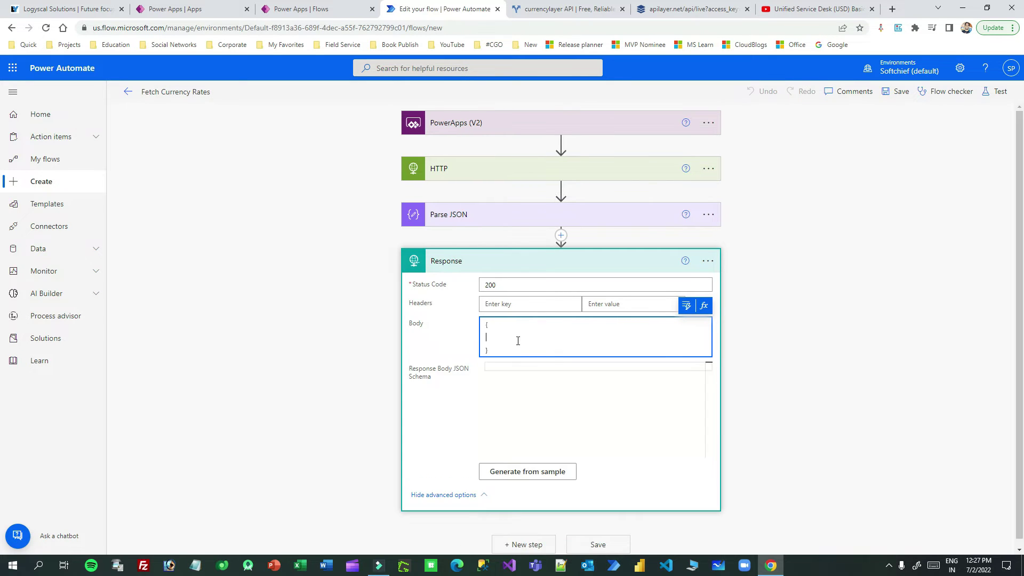
- Add the key "Currencies": inside the outer braces of the Response body and start a new line below it
text(Currencies")
key(Home)
text(")
click(487, 338)
key(End)
text(:)
key(Return)
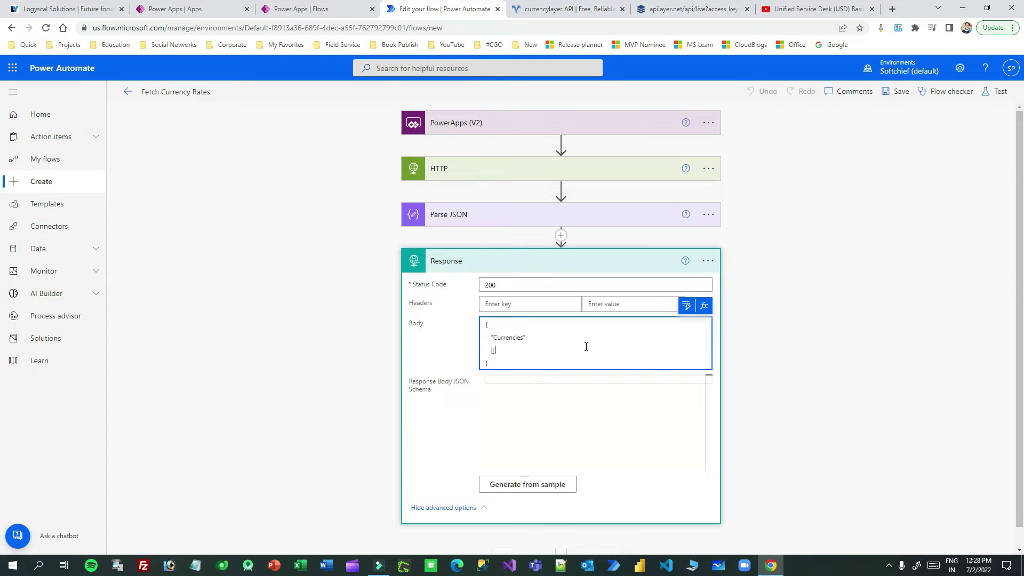
- Add a pair of square brackets on separate, indented lines below the "Currencies" key
text([])
key(Return)
click(491, 350)
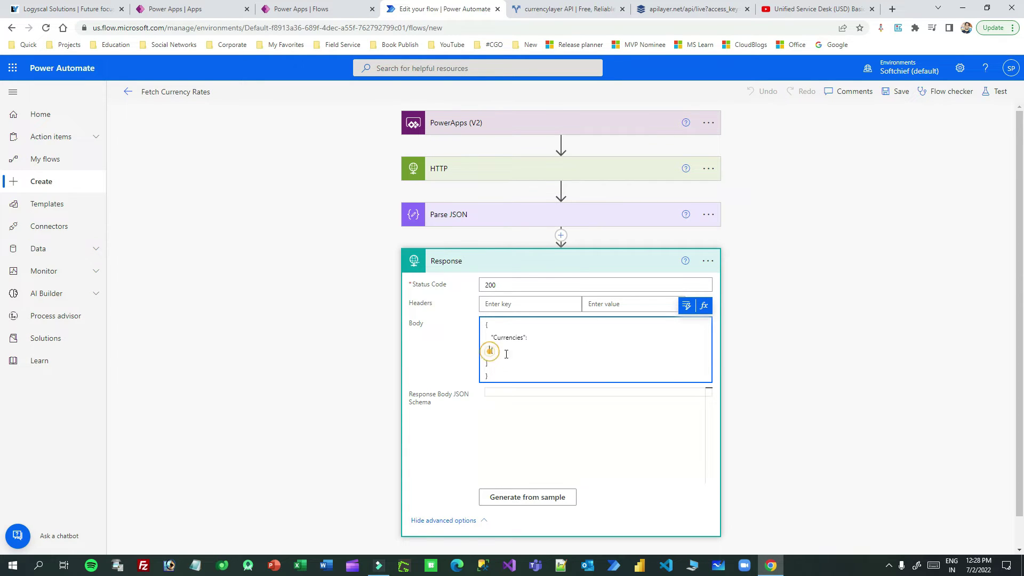
click(509, 398)
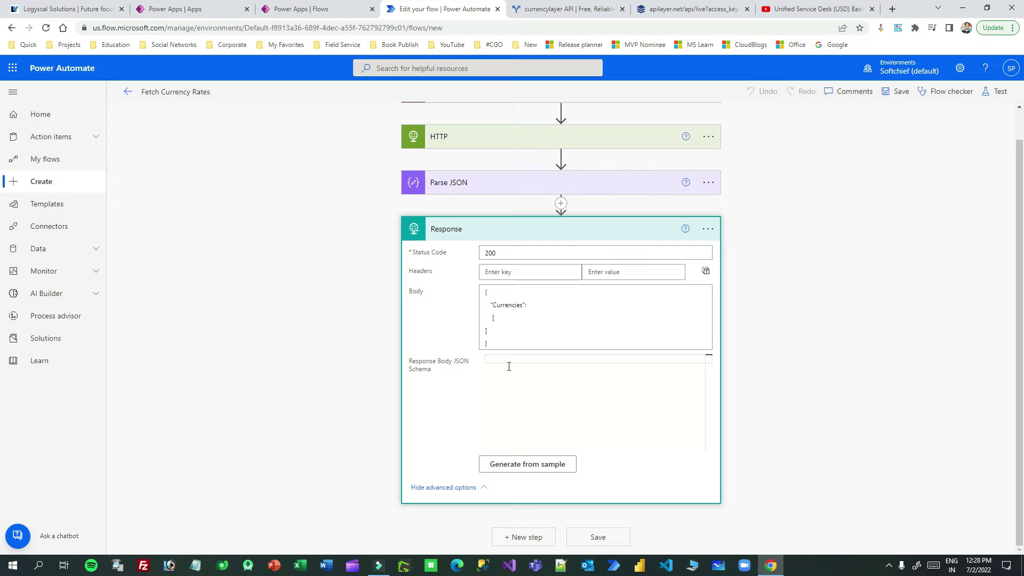
click(487, 330)
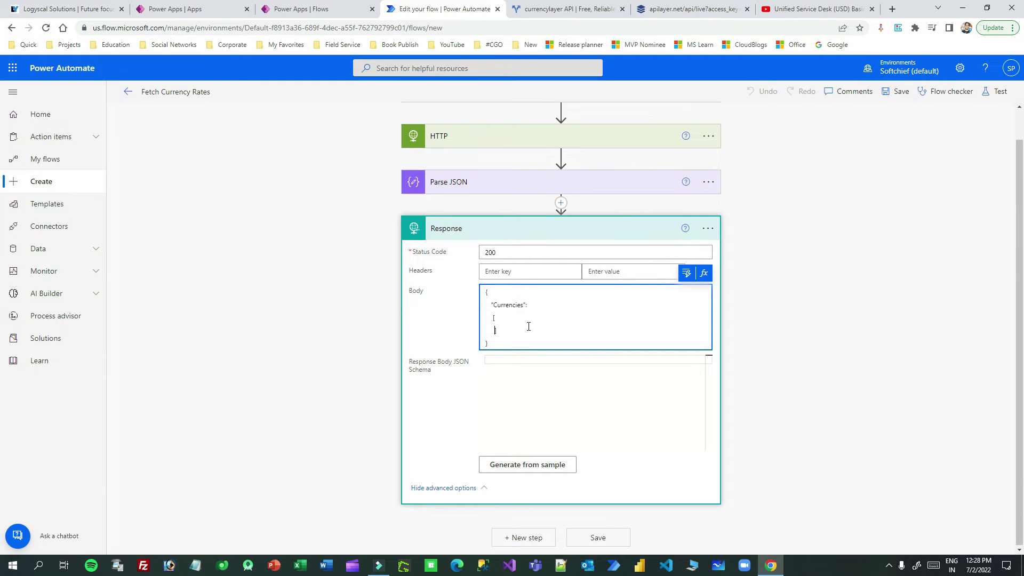
- Nest a pair of curly braces inside the square brackets, leaving an empty line between them
key(Return)
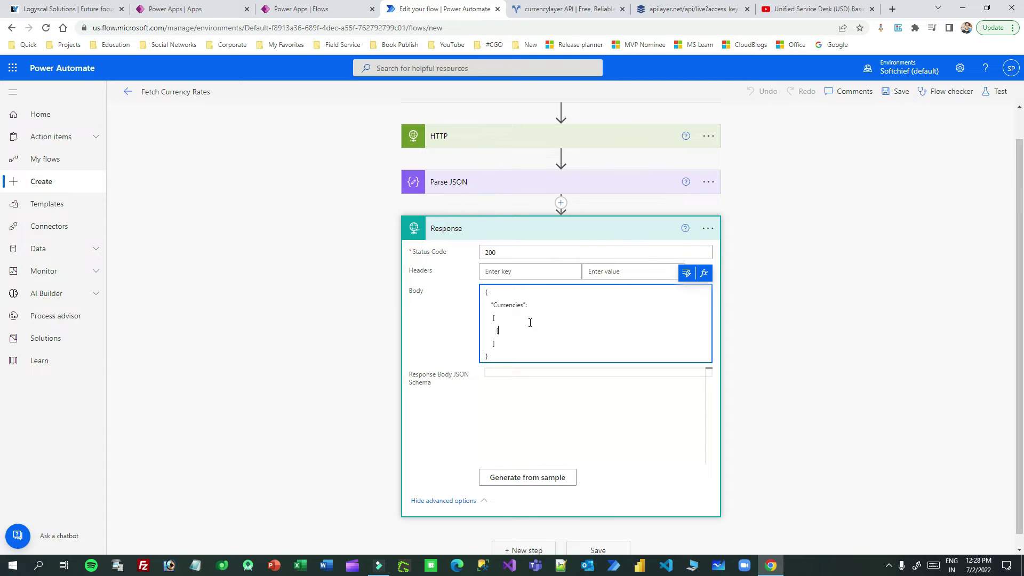
text({)
key(Return)
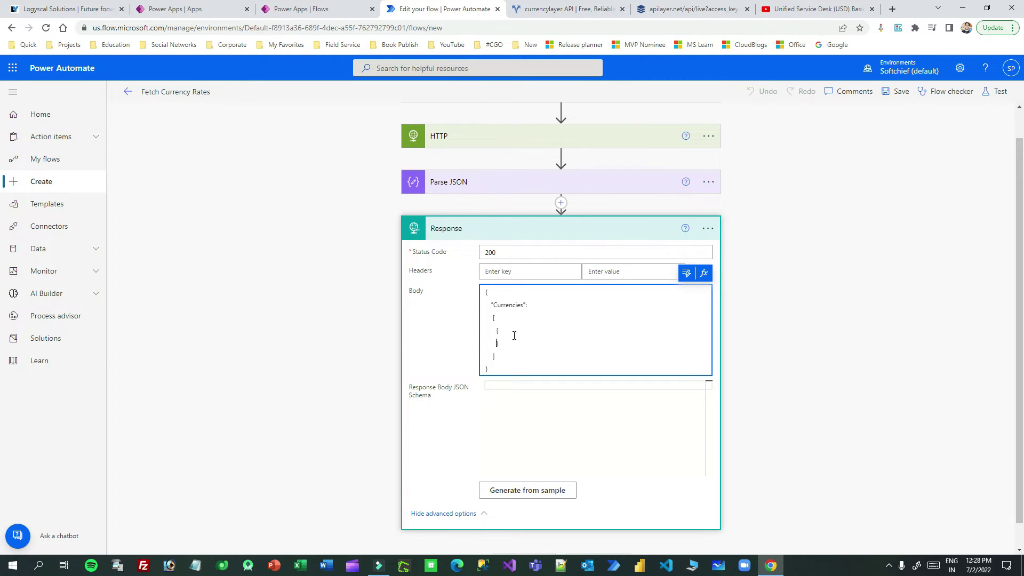
key(Return)
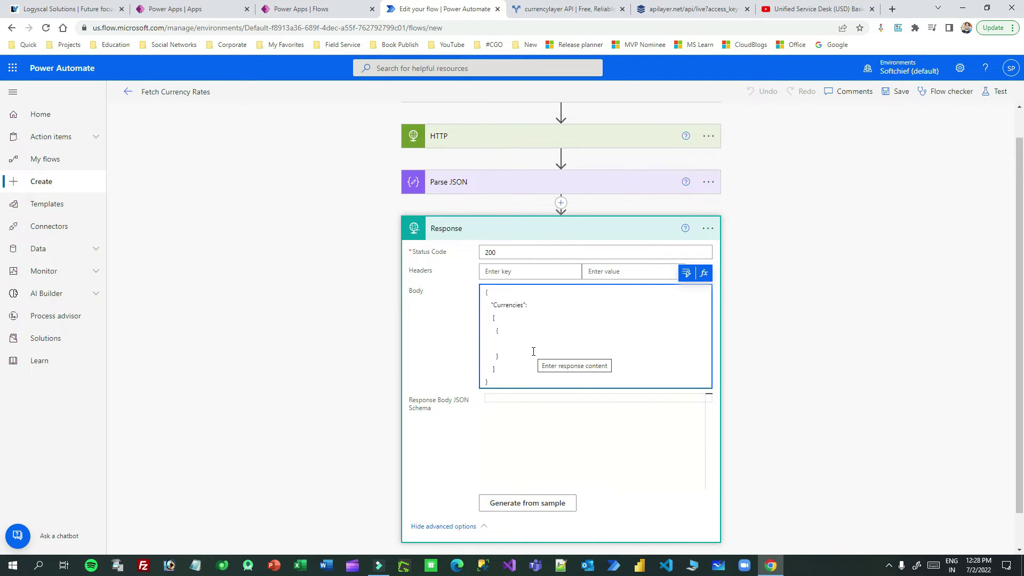
- Copy the "USDEUR": key from the Return Table to Canvas flow's Response body into the inner braces of the new Response body
click(322, 13)
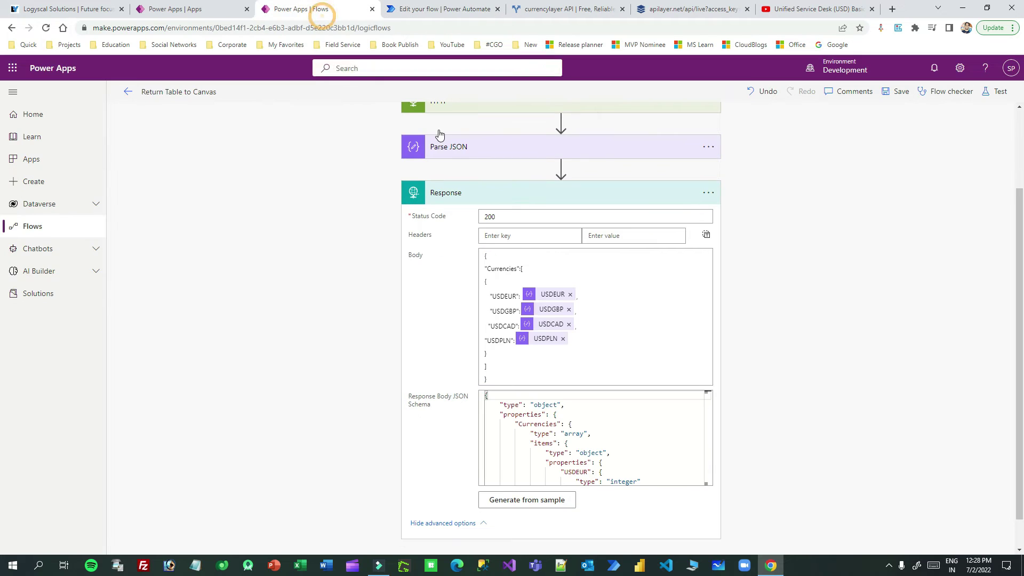
click(517, 296)
drag(518, 295, 491, 296)
click(439, 9)
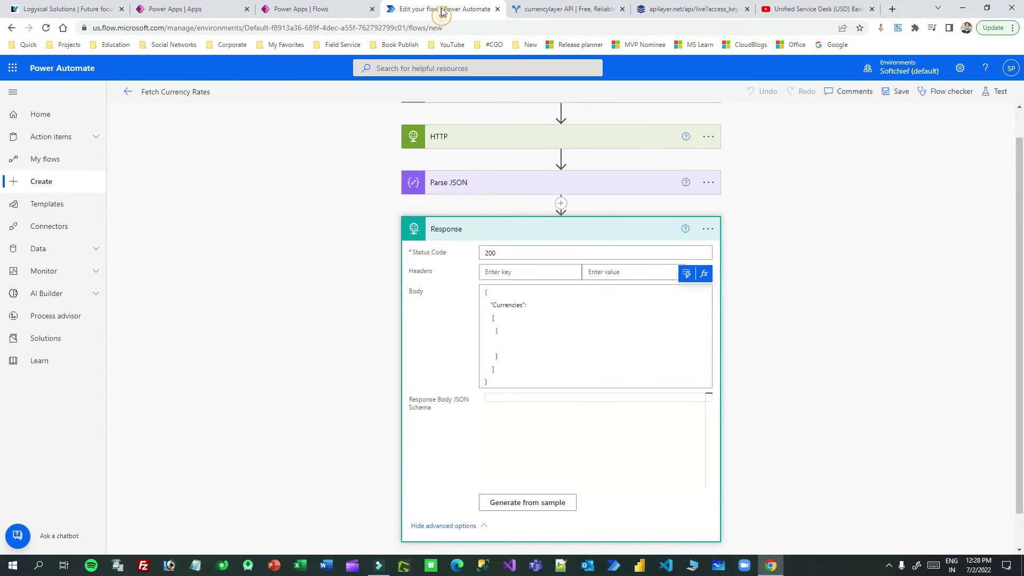
click(501, 343)
text("USDEUR":)
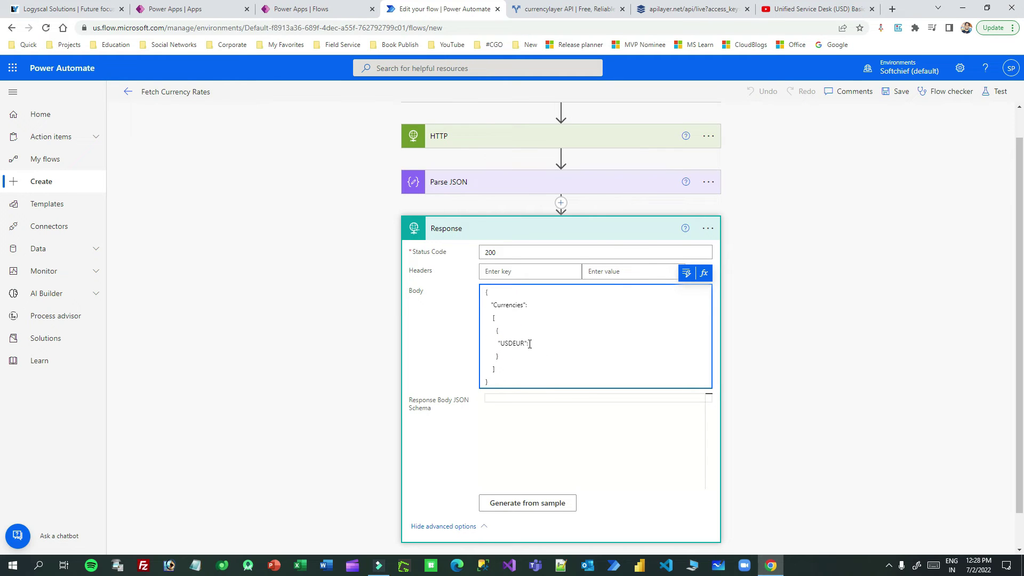
- Insert the USDEUR dynamic value from Parse JSON after the "USDEUR": key, searching for usd
click(688, 273)
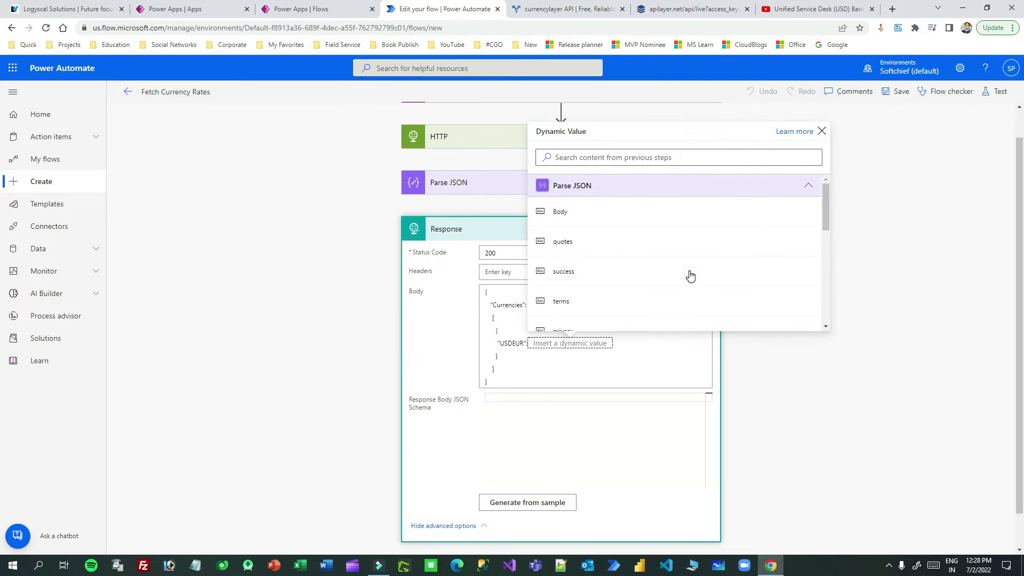
click(612, 157)
text(usd)
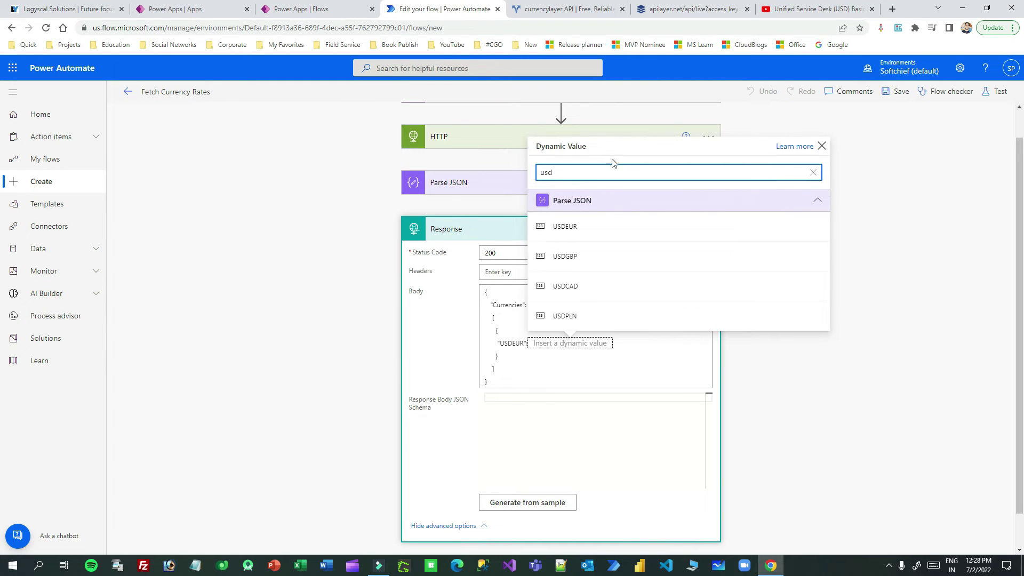
click(589, 230)
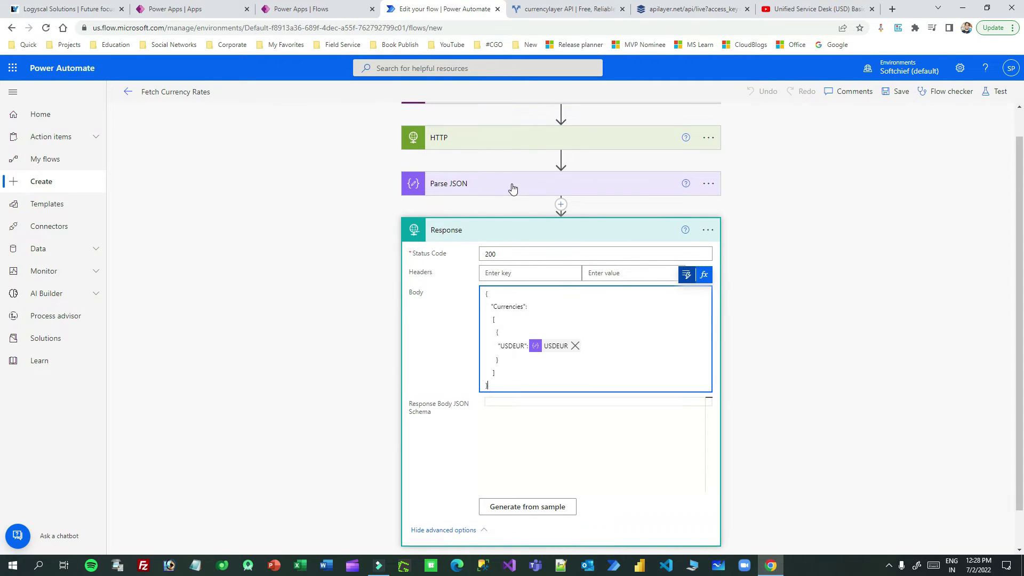
- Add a comma after the USDEUR value and paste the "USDGBP": key from the Return Table to Canvas flow on the next line
scroll(511, 187, up, 1)
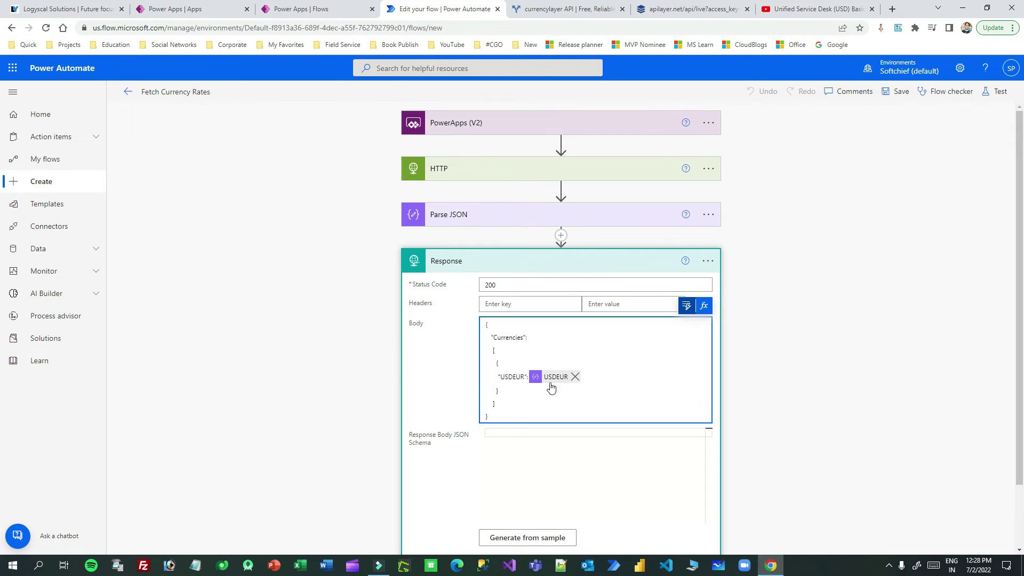
click(605, 376)
text(,)
key(Return)
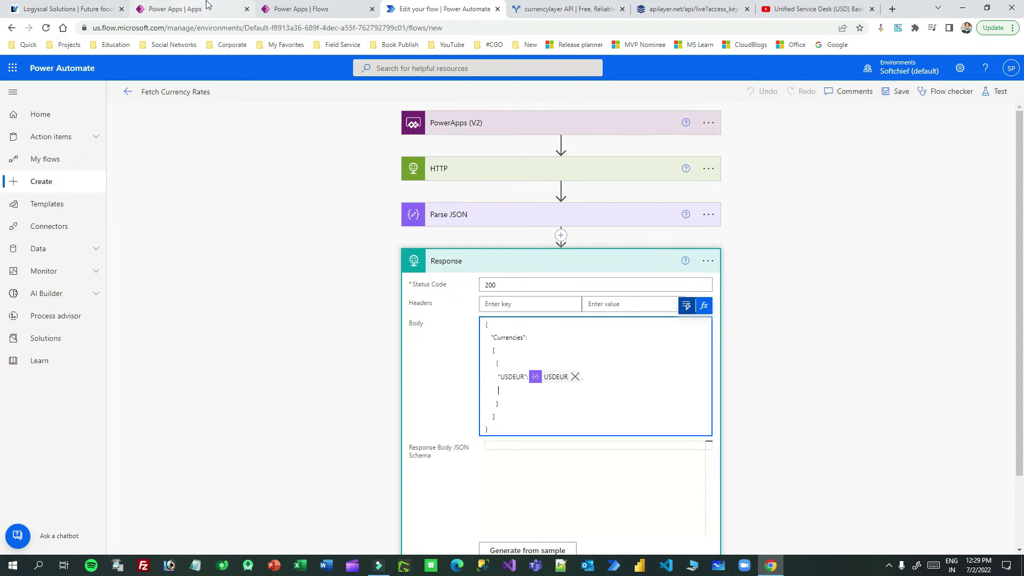
click(341, 7)
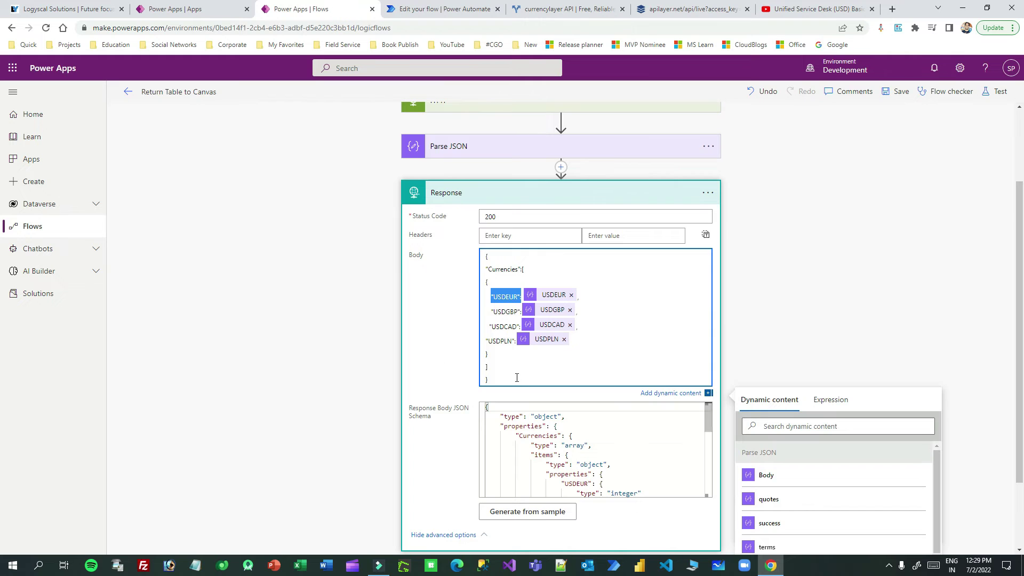
drag(492, 312, 522, 311)
key(ctrl+c)
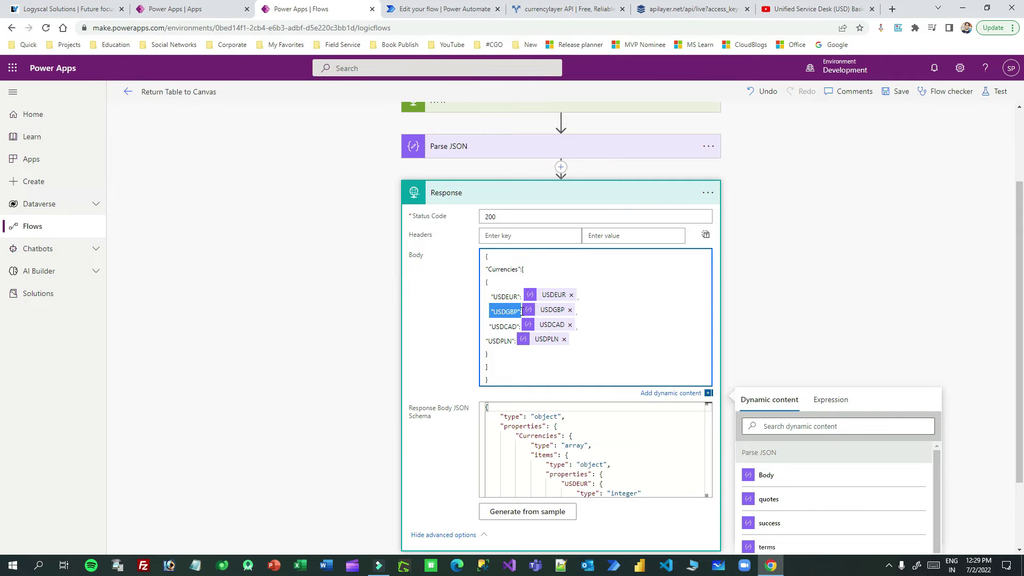
click(443, 9)
click(499, 385)
key(ctrl+v)
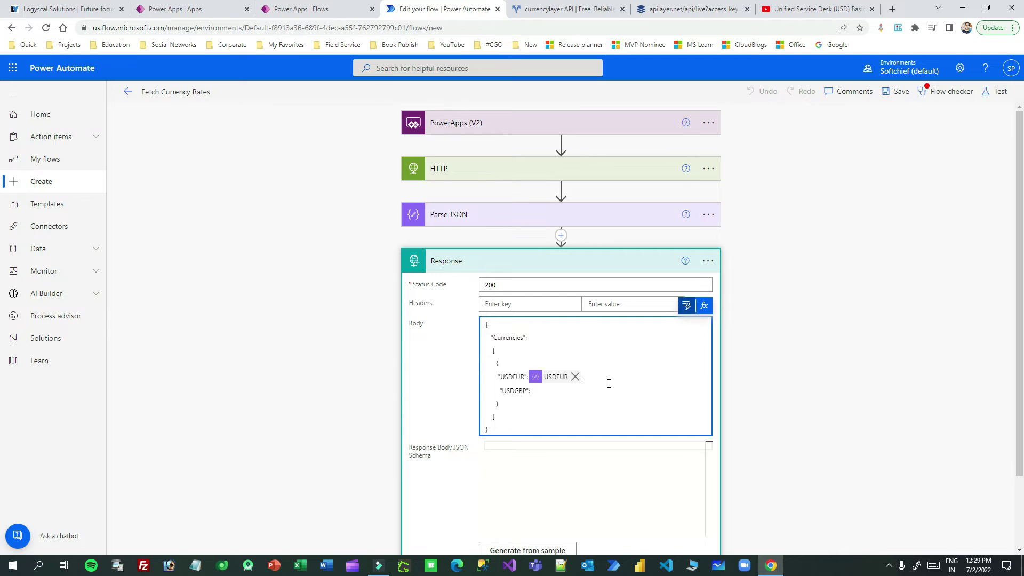
- Insert the USDGBP dynamic value from Parse JSON after the "USDGBP": key, searching for usd
click(686, 305)
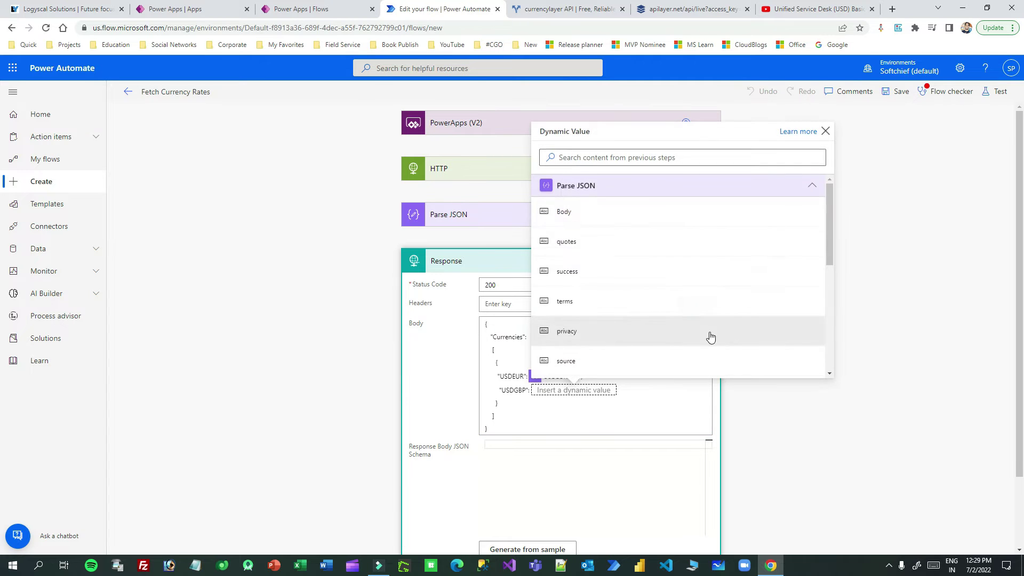
click(618, 159)
text(usd)
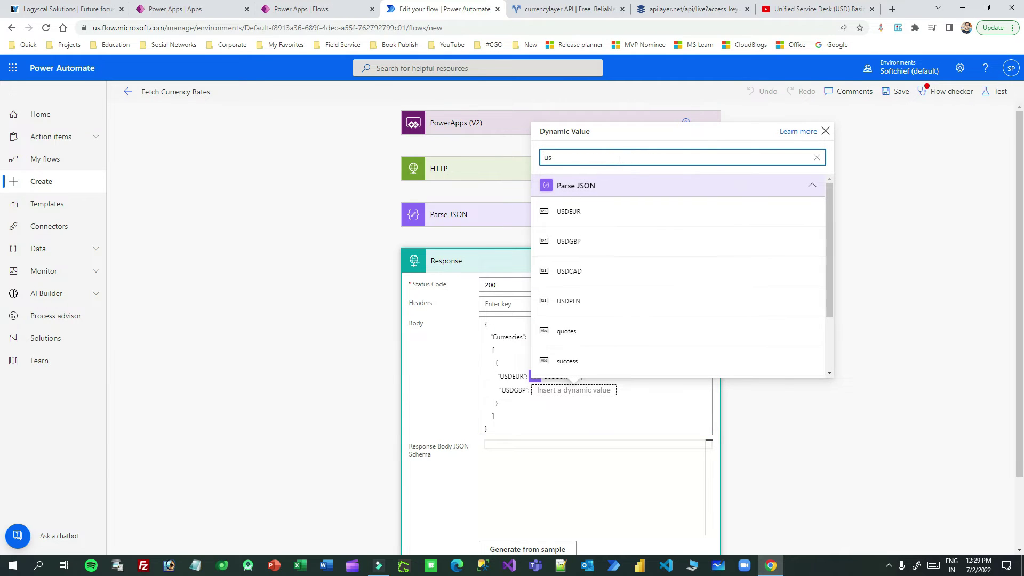
click(607, 299)
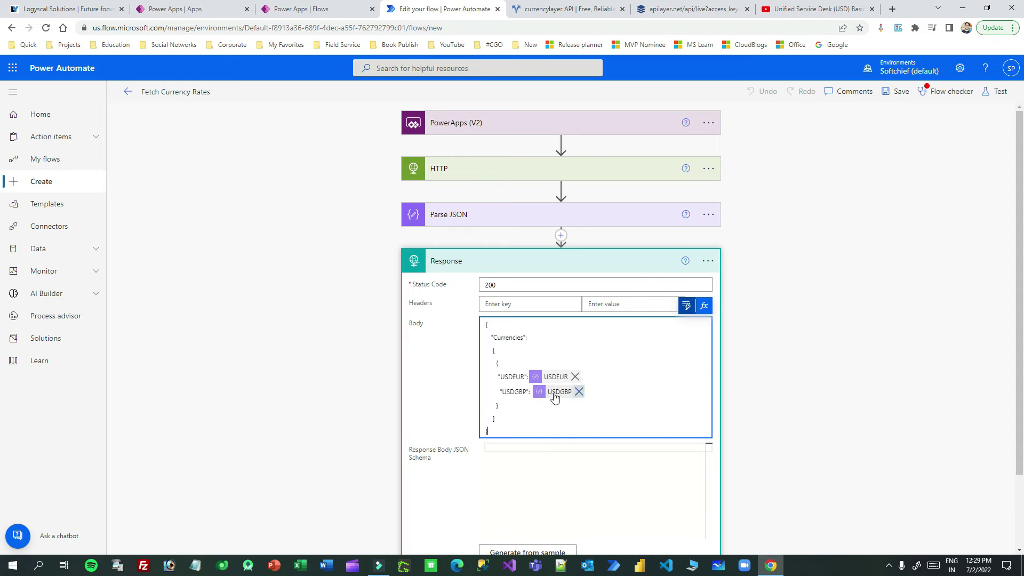
click(589, 388)
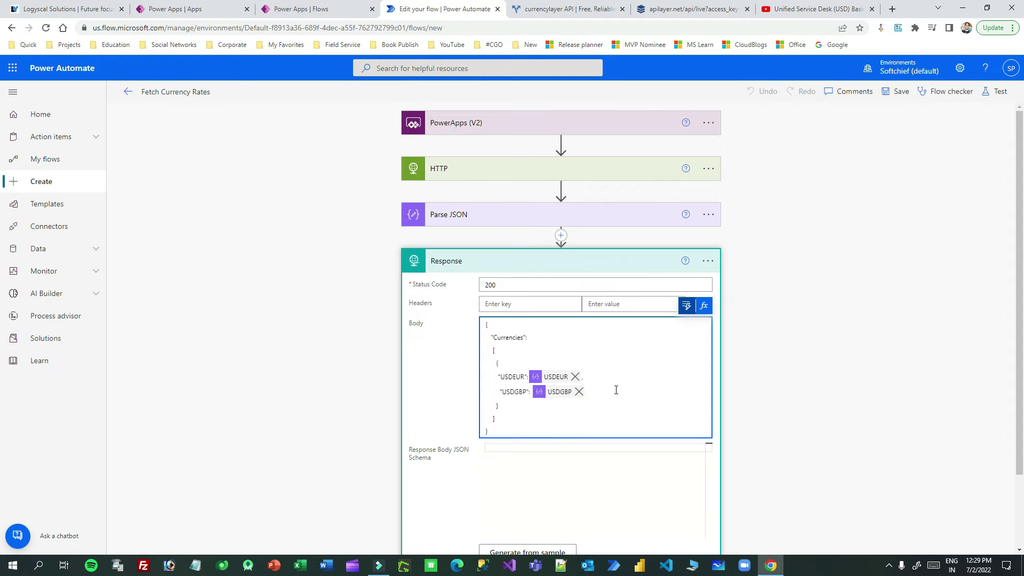
- Add a comma after the USDGBP value and paste the "USDCAD": key from the Return Table to Canvas flow on the next line
text(,)
key(Return)
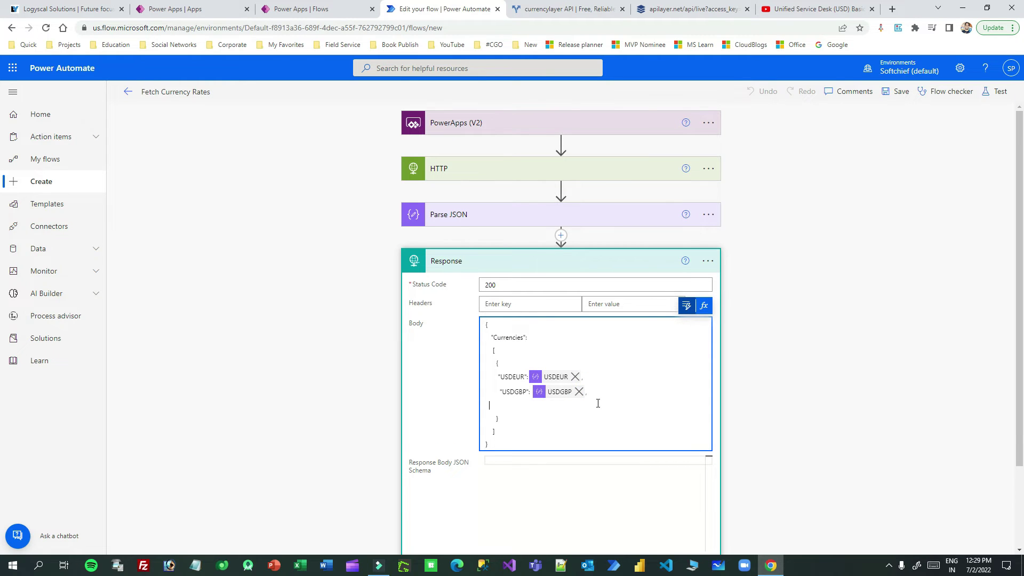
click(326, 13)
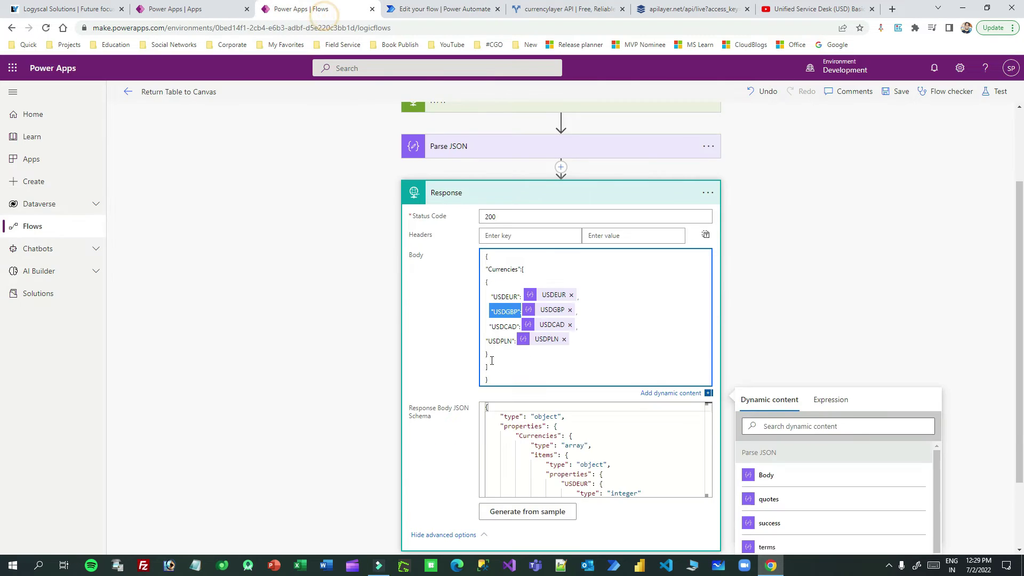
drag(521, 326, 490, 328)
key(ctrl+c)
click(426, 9)
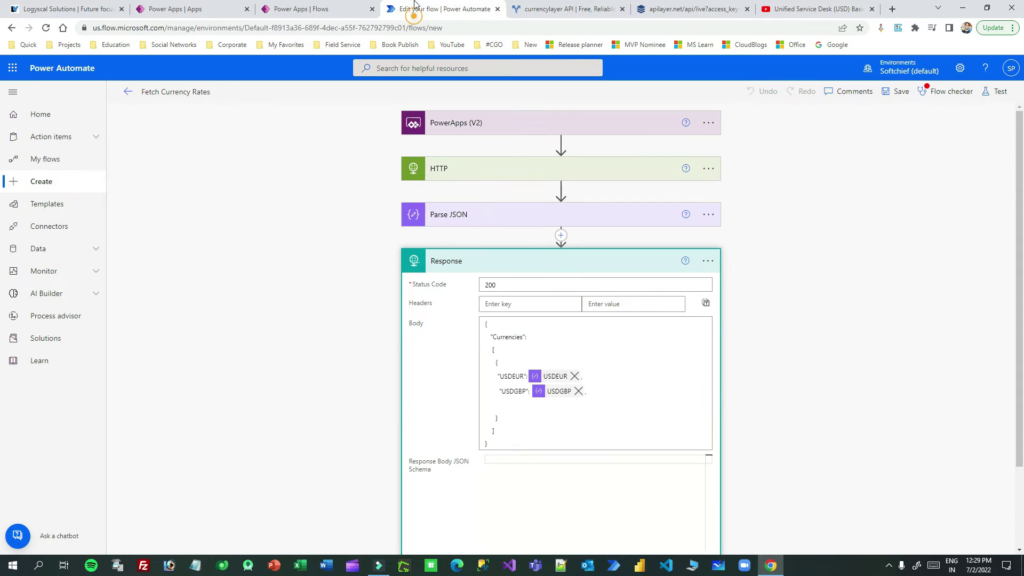
click(500, 401)
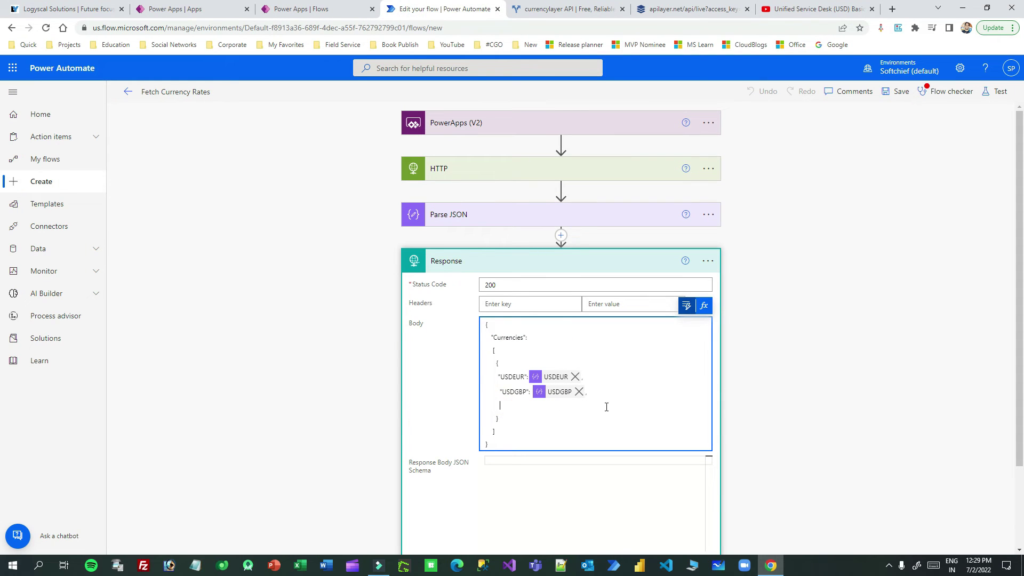
key(ctrl+v)
- Insert the USDCAD dynamic value from Parse JSON after the "USDCAD": key, searching for usd
click(687, 305)
click(585, 157)
text(usd)
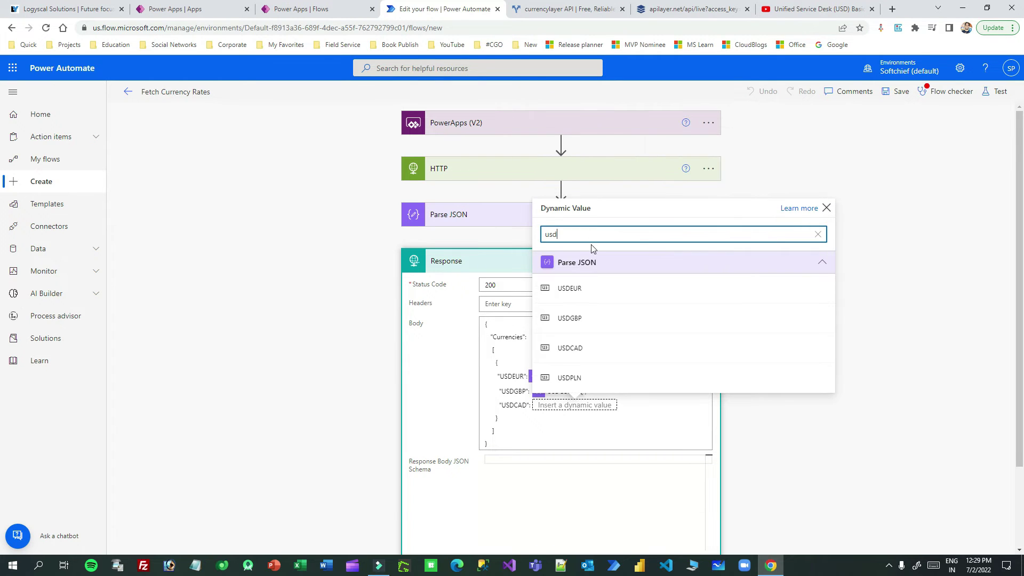
click(607, 347)
click(594, 407)
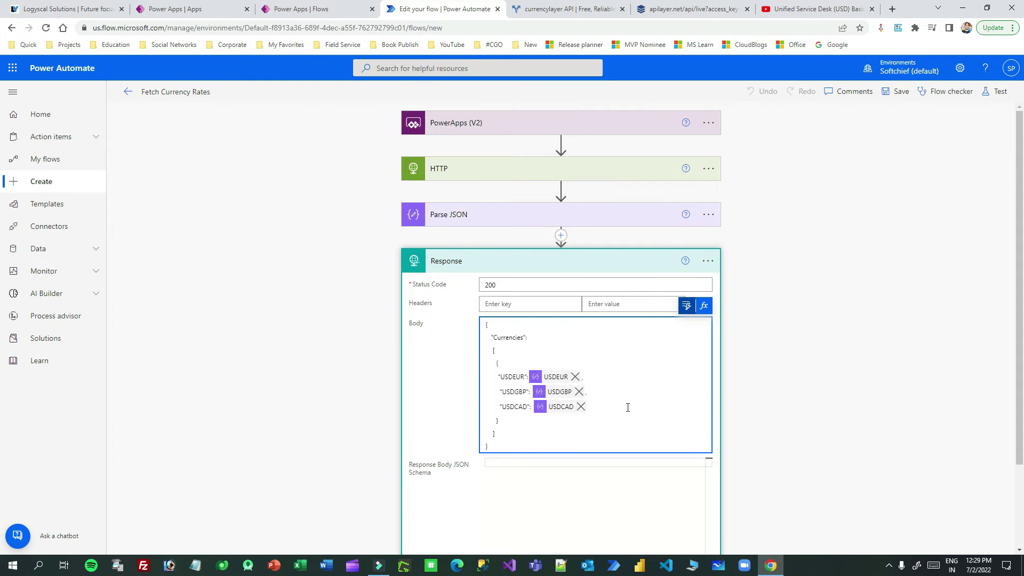
- Add a comma after the USDCAD value and a "USDPLN": line with the USDPLN dynamic value from Parse JSON, searching for usd
text(,)
key(Return)
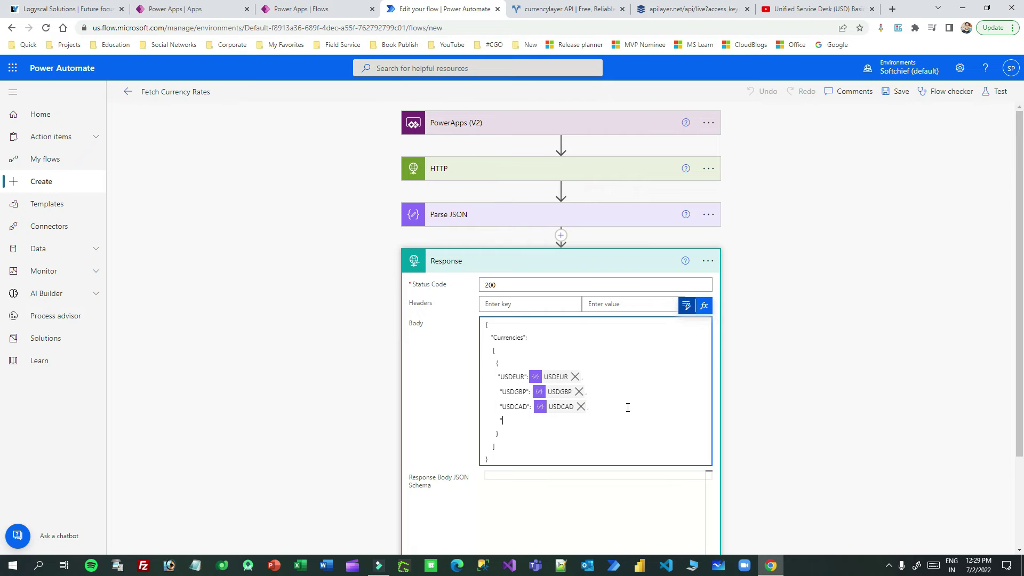
text("USDPLN":)
click(686, 305)
click(603, 175)
text(usd)
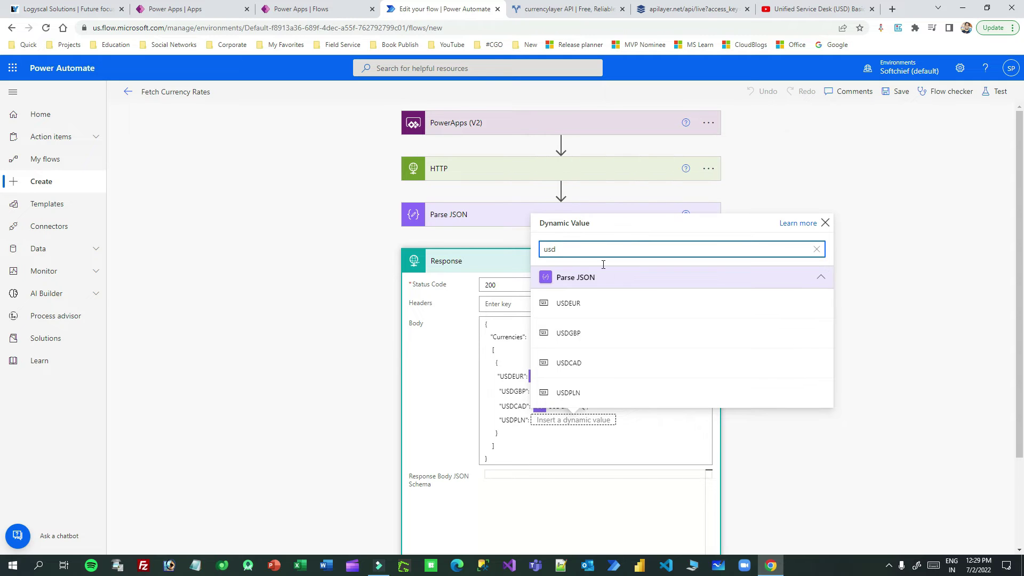
click(575, 393)
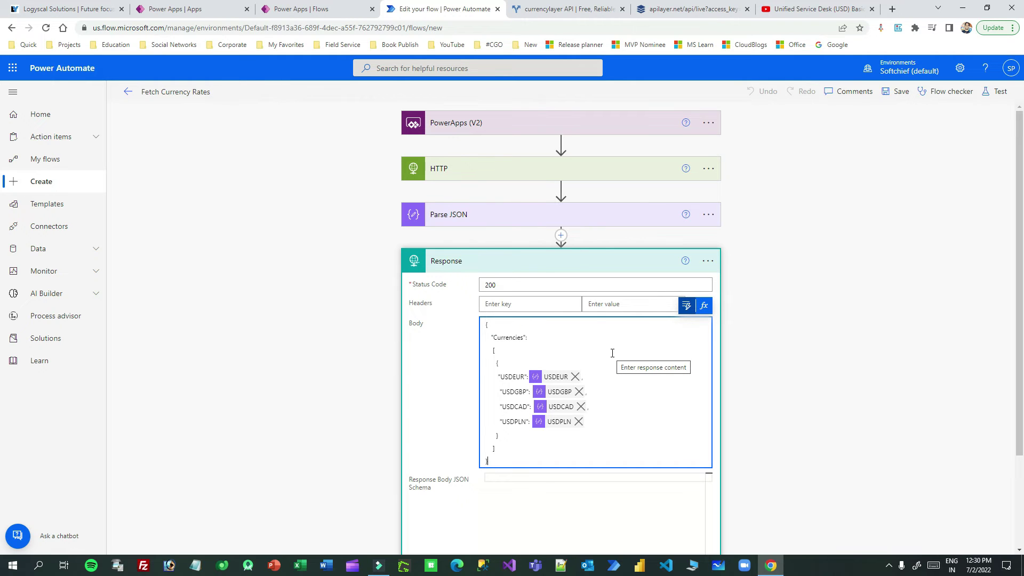
- Copy the complete Response body and paste it into a blank Notepad document
scroll(612, 353, down, 2)
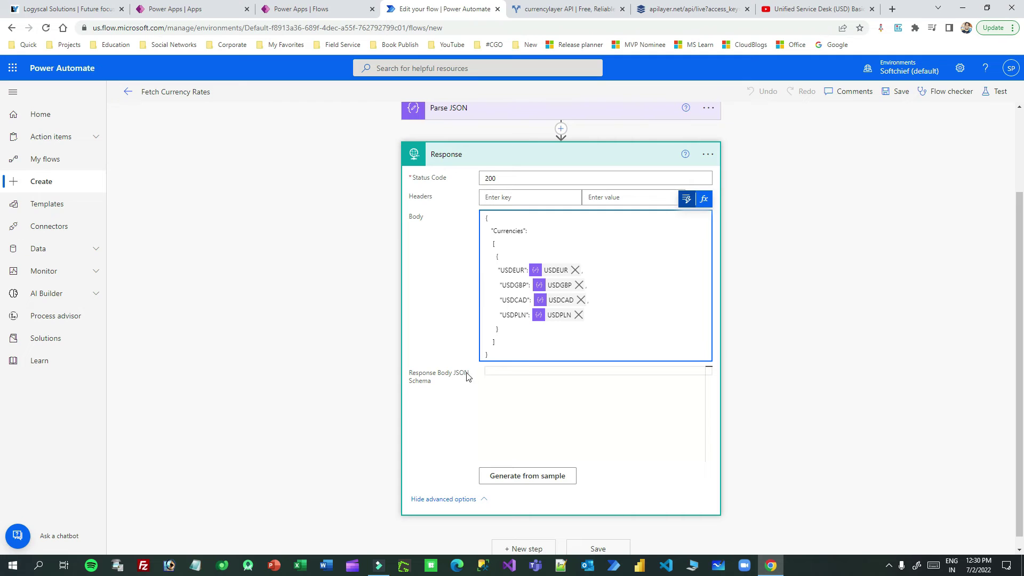
click(501, 372)
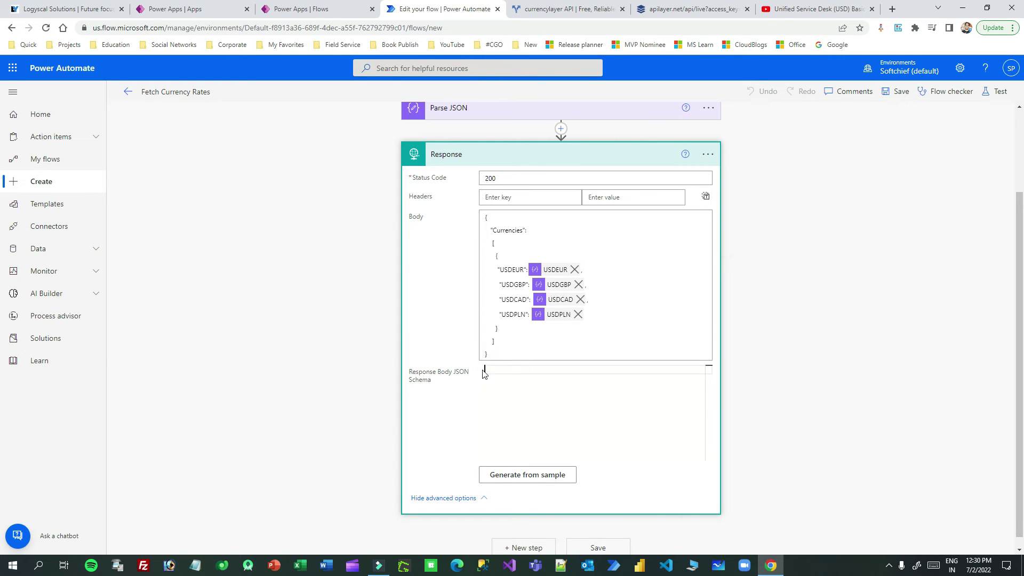
drag(486, 354, 482, 222)
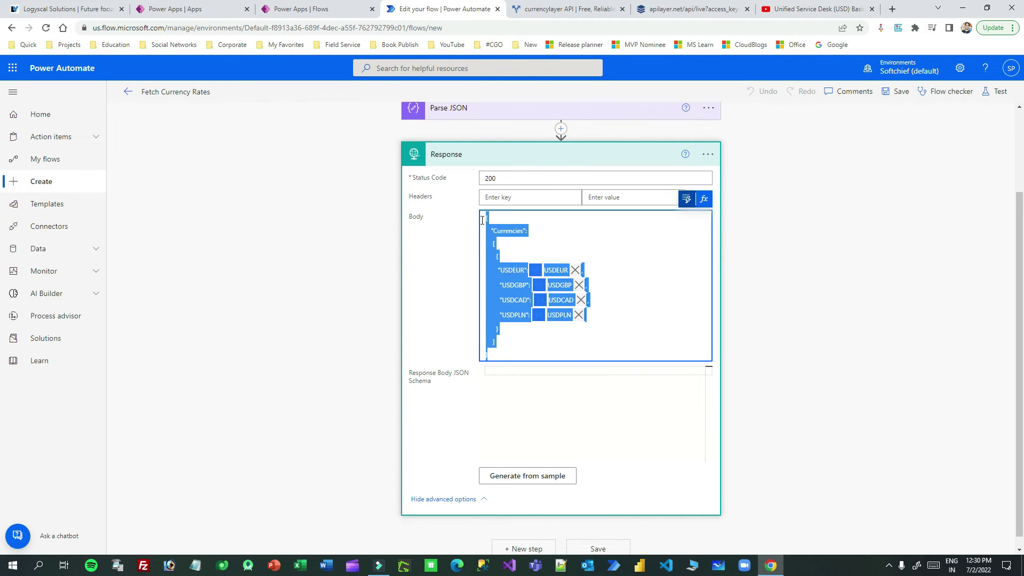
click(195, 565)
text({  "Currencies":   [    {     "USDEUR":@{body('Parse_JSON')?['quotes']?['USDEUR']},      "USDGBP": @{body('Parse_JSON')?['quotes']?['USDGBP']},      "USDCAD": @{body('Parse_JSON')?['quotes']?['USDCAD']},      "USDPLN": @{body('Parse_JSON')?['quotes']?['USDPLN']}    }   ] })
- Replace the Parse_JSON expressions of USDEUR, USDGBP, USDCAD and USDPLN with the sample value 1.0
drag(287, 153, 599, 153)
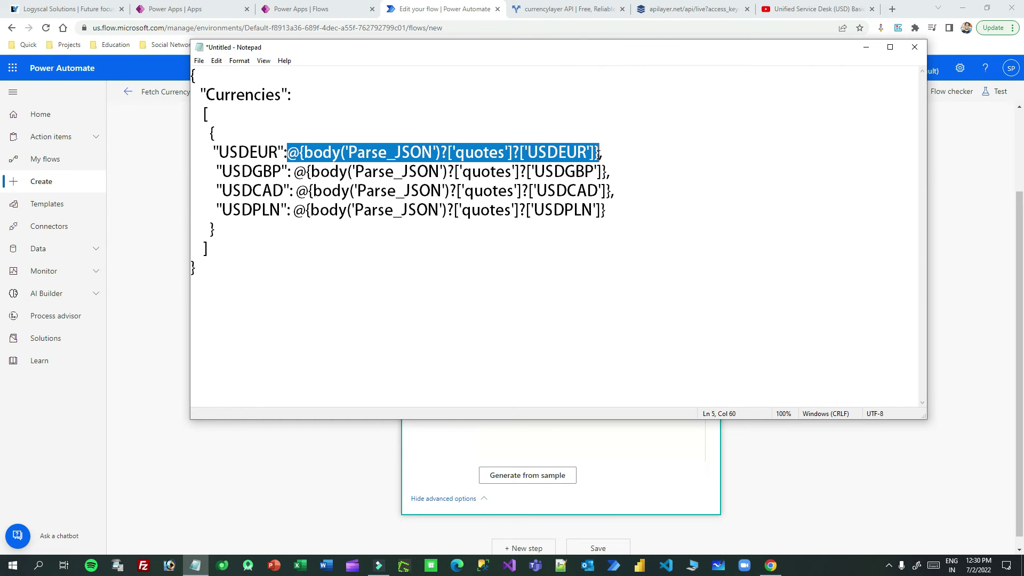
text(1.0,)
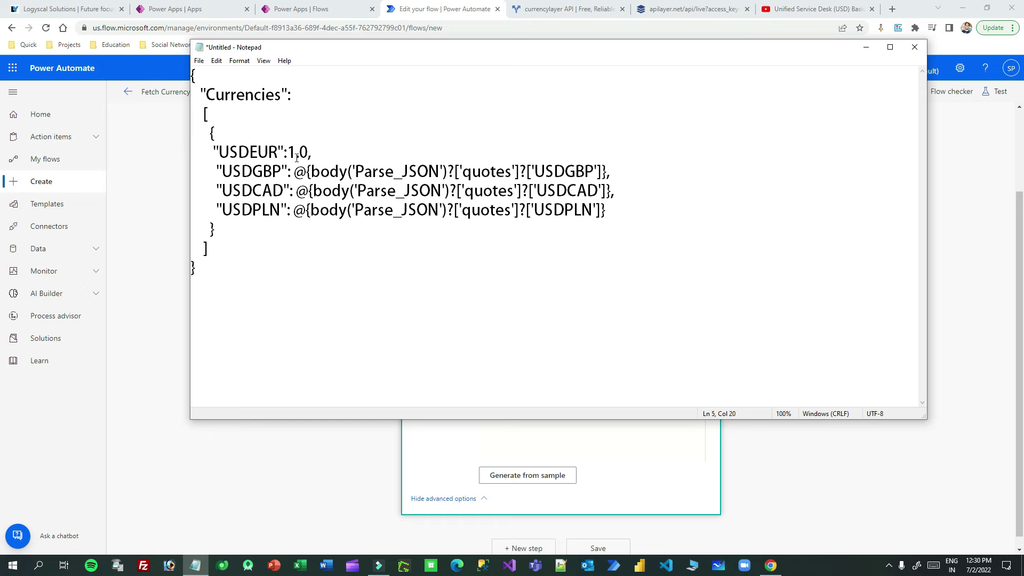
drag(287, 153, 607, 209)
text(1.01.01.0)
- Copy the complete sample JSON and close Notepad without saving
drag(219, 291, 173, 75)
click(914, 48)
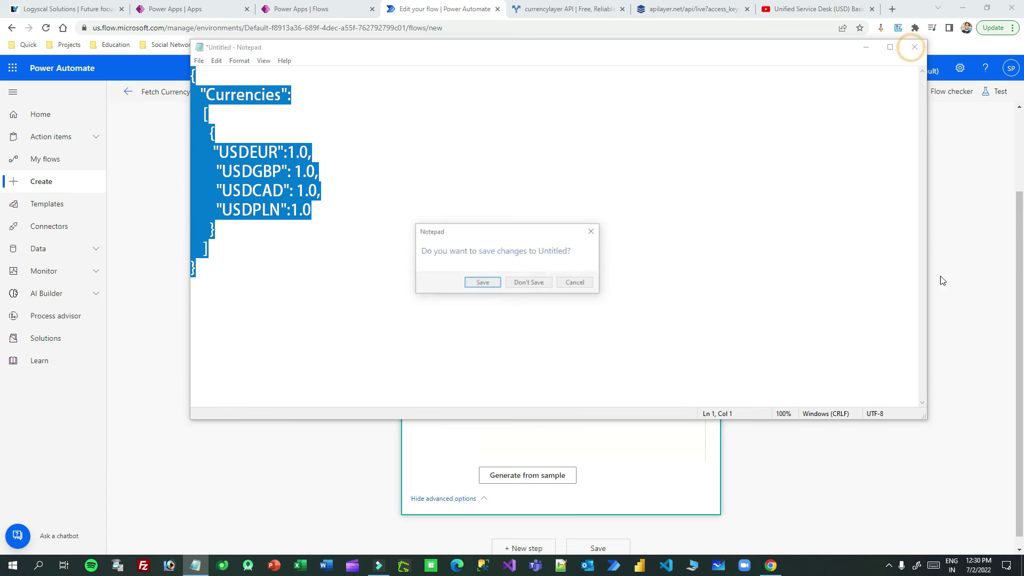
click(530, 282)
- Generate the Response Body JSON Schema from the copied Currencies sample payload
click(508, 368)
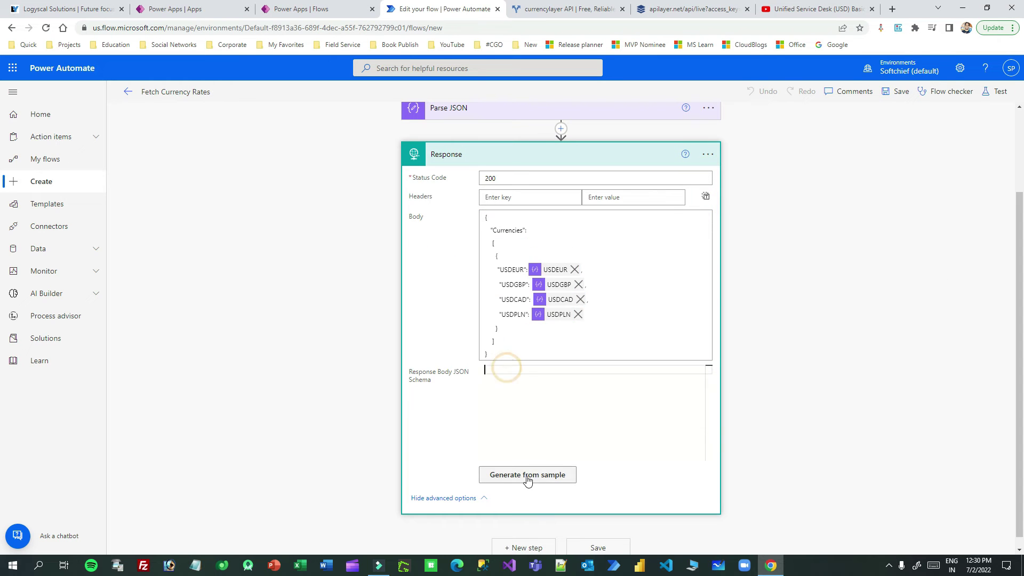
click(527, 477)
click(430, 260)
text({   "Currencies":   [     {       "USDEUR": 0.1,       "USDGBP": 0.1,       "USDCAD": 0.1,       "USDPLN": 0.1     }   ] })
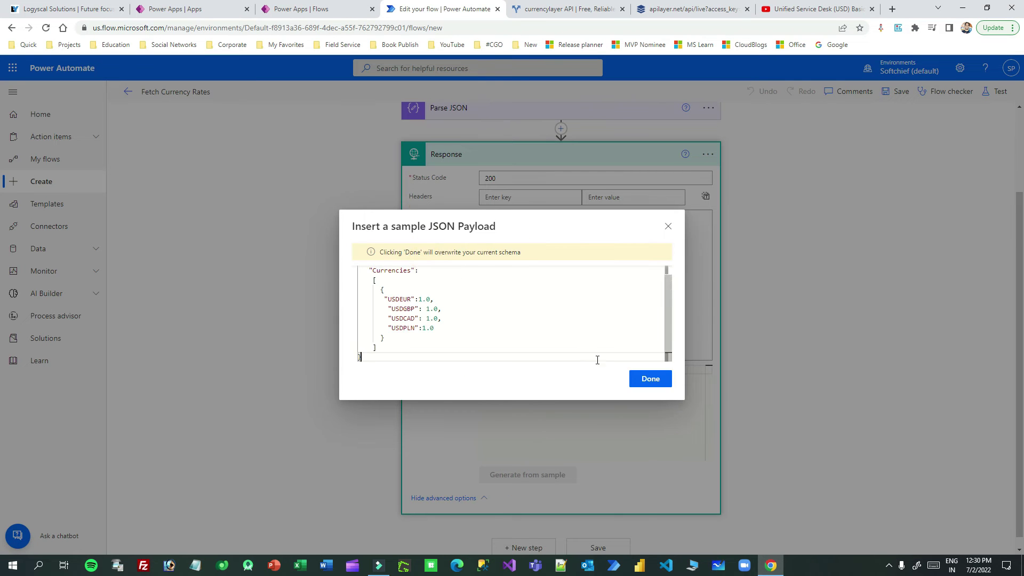
click(650, 367)
- Review the generated response schema, collapse the Response action and save the Fetch Currency Rates flow
click(585, 404)
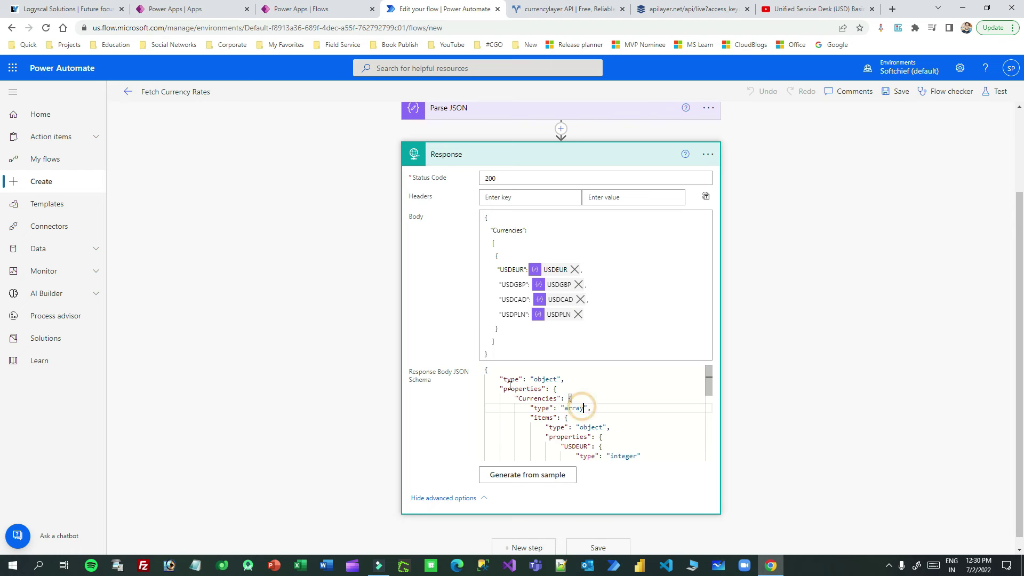
scroll(543, 384, down, 3)
scroll(541, 384, up, 2)
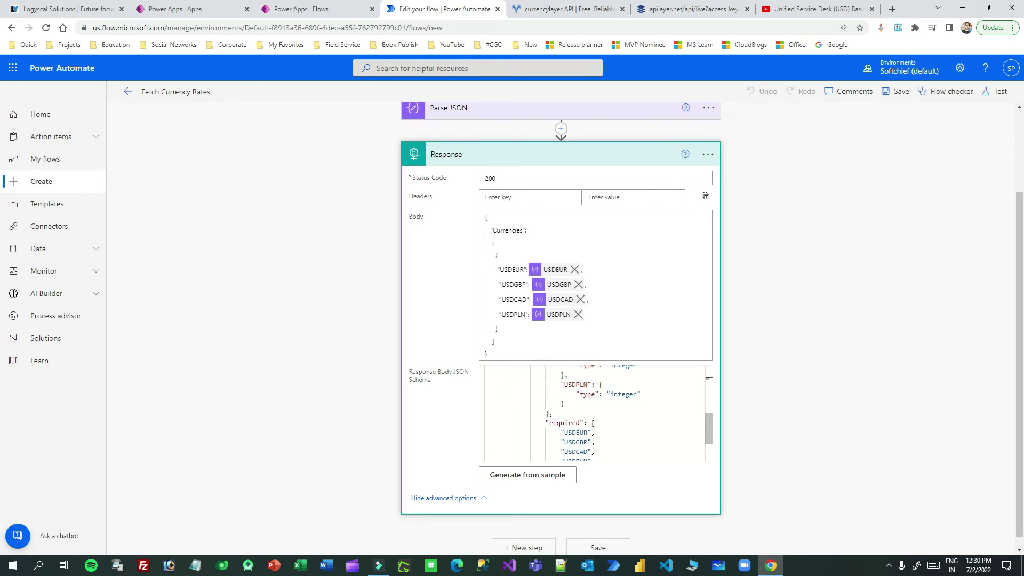
scroll(564, 396, down, 1)
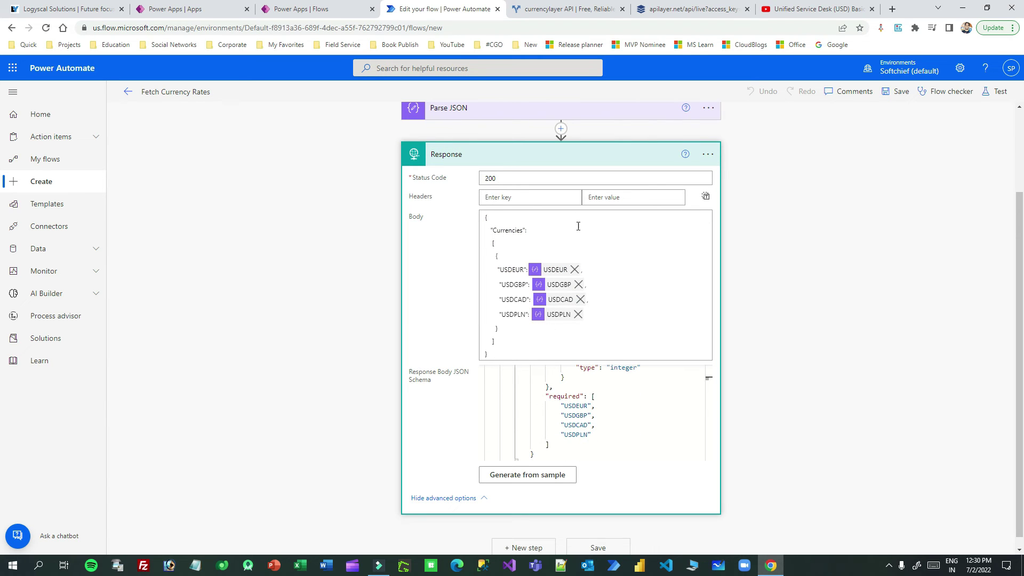
scroll(592, 405, up, 5)
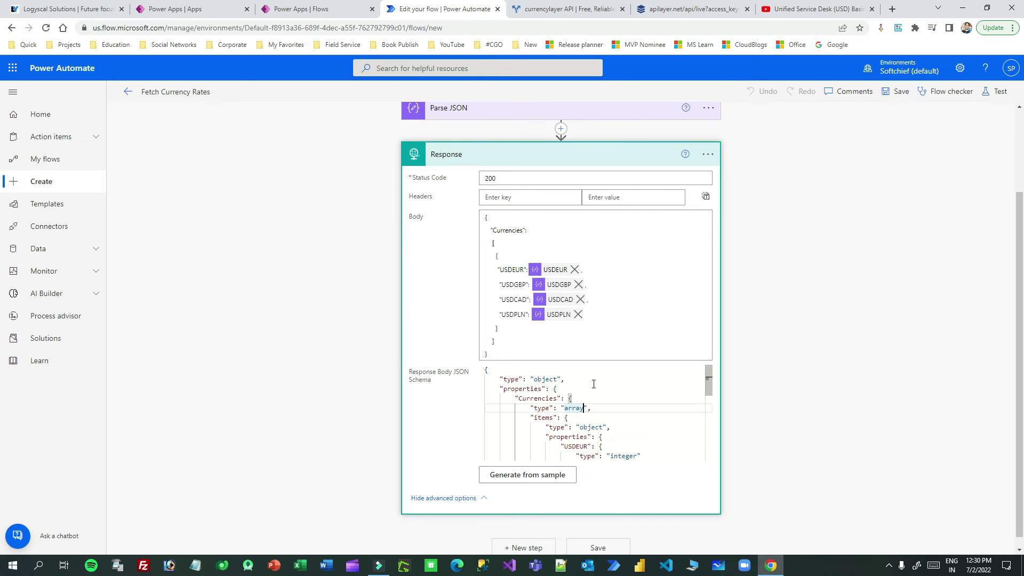
click(583, 148)
click(900, 92)
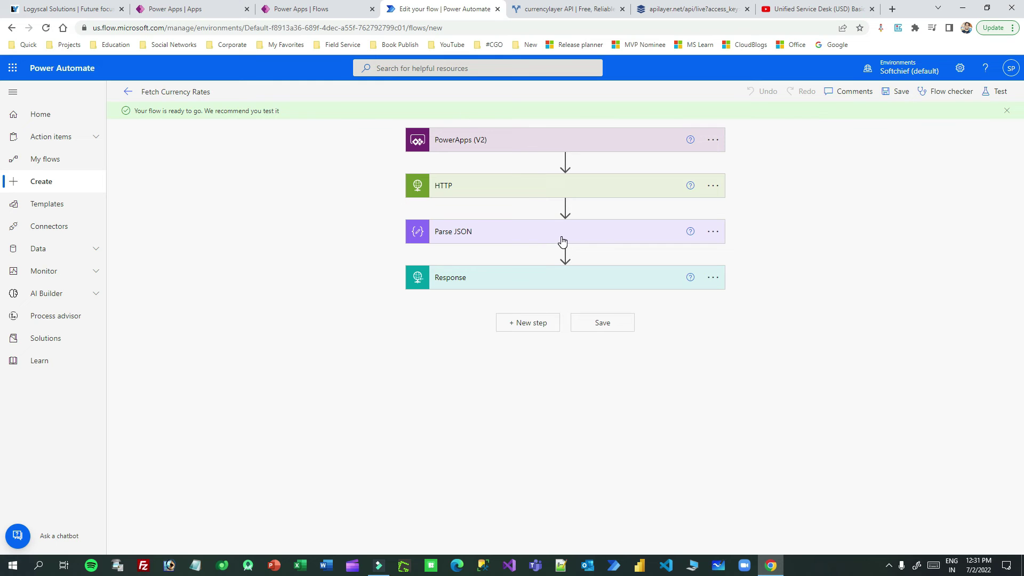
- Switch to the Power Apps apps page and change its environment to Softchief (default)
click(333, 9)
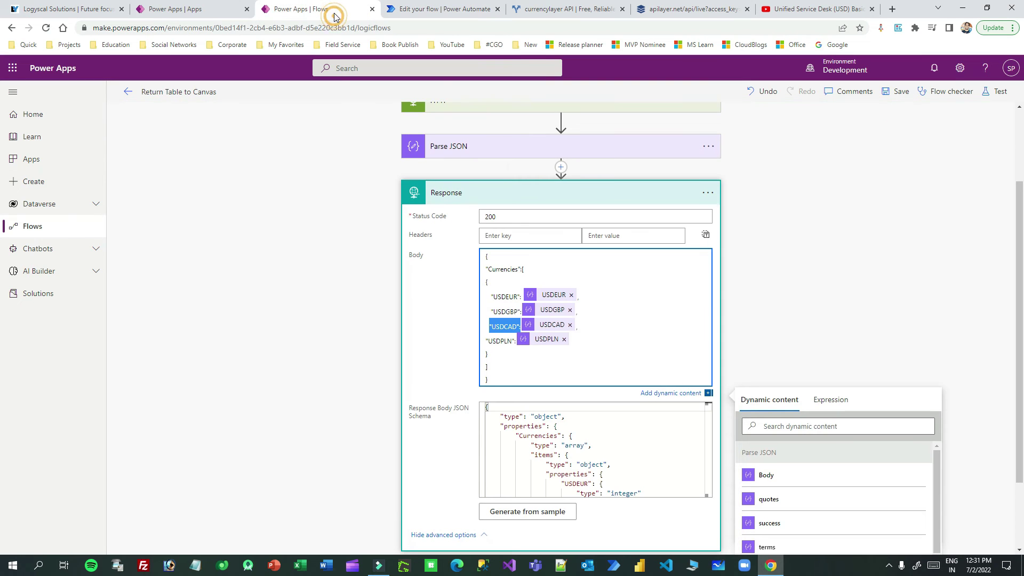
click(195, 9)
click(845, 66)
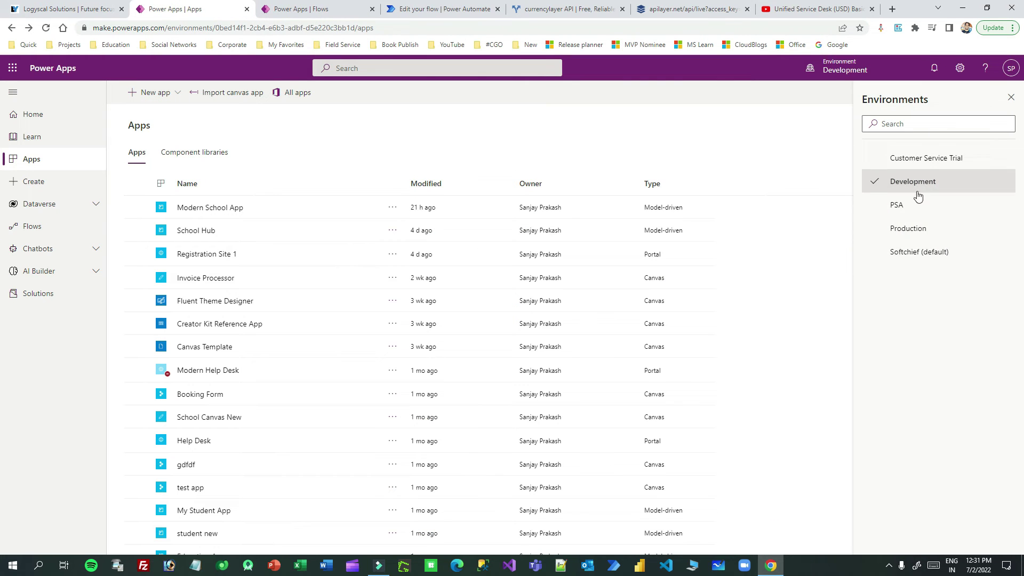
click(913, 251)
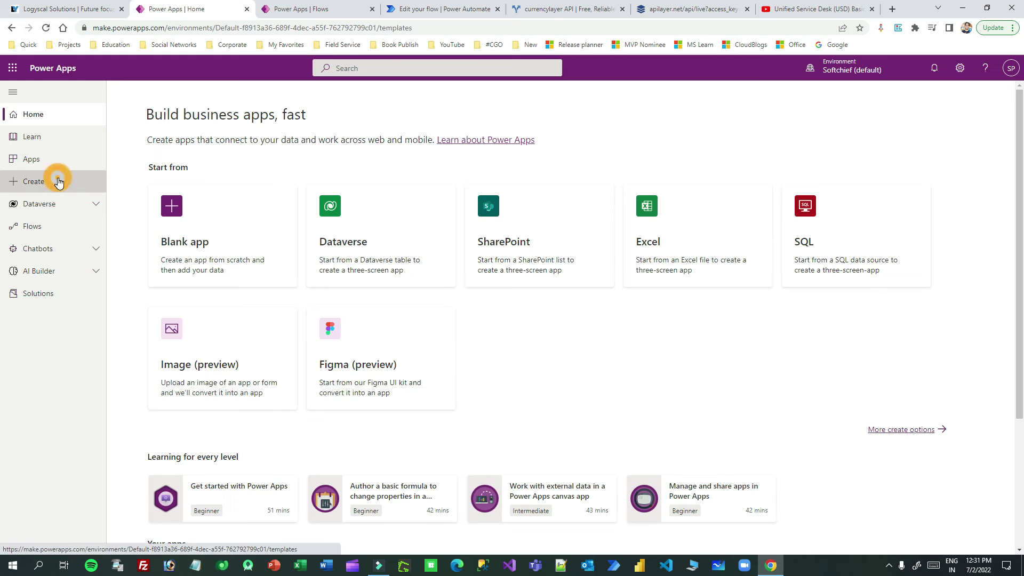
- Create a blank canvas app in Tablet format named "Return Table from Flow"
click(54, 181)
click(172, 194)
click(314, 425)
click(559, 213)
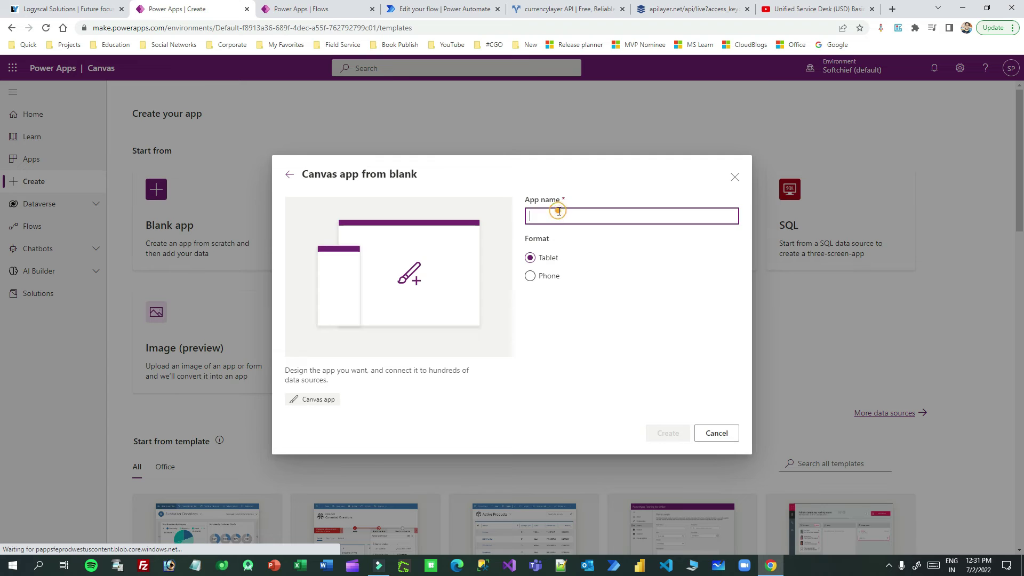
text(Return Table fro)
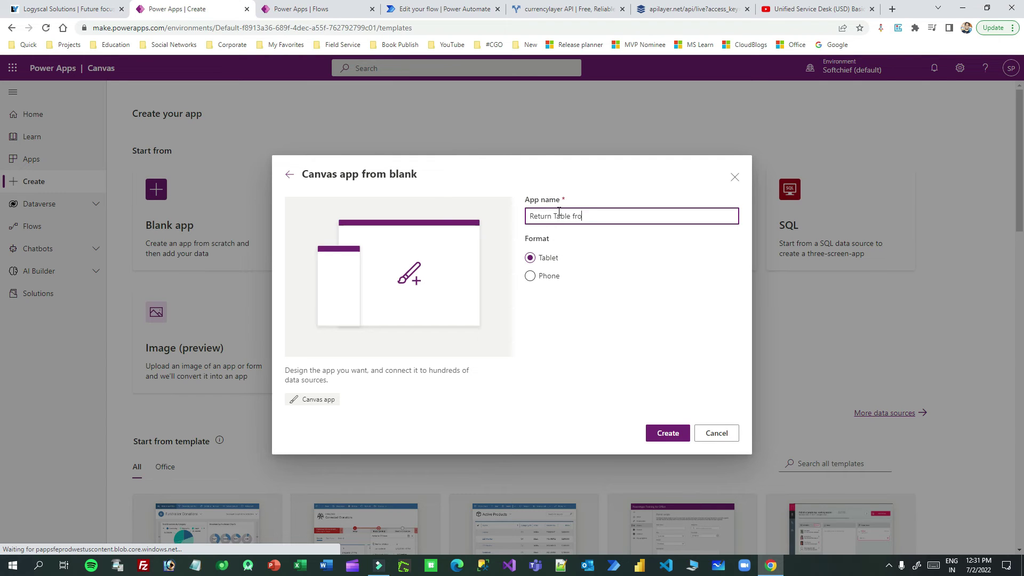
text(m Flow)
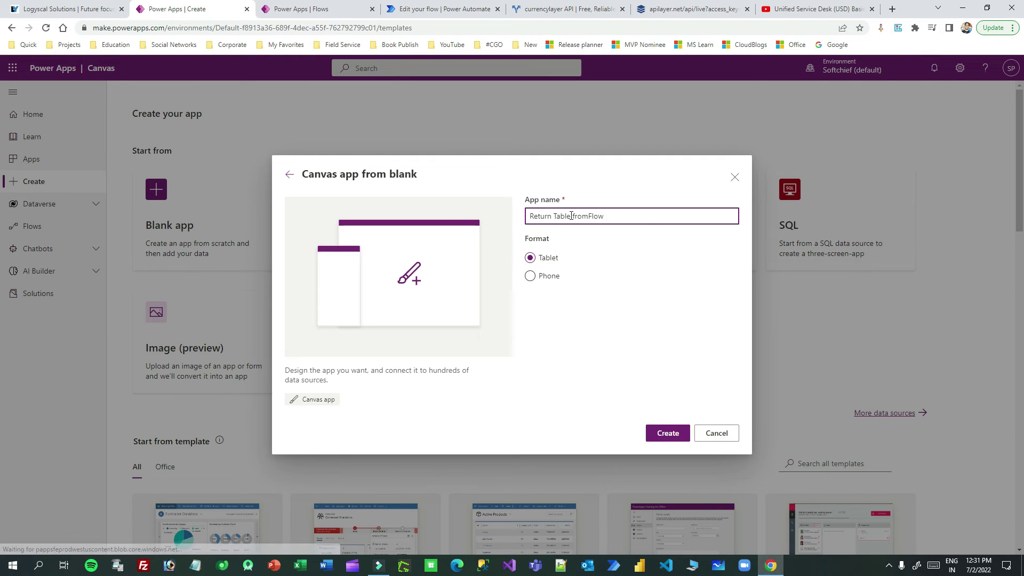
click(588, 216)
click(667, 433)
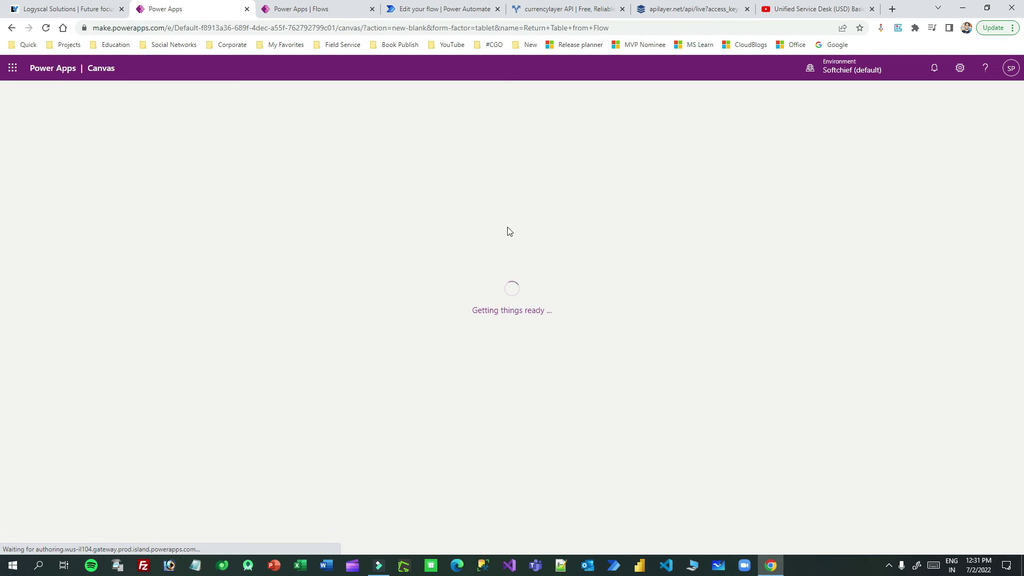
- Run a manual test of the Fetch Currency Rates flow and expand the Response action in the run to check its body
click(438, 10)
drag(407, 12, 281, 10)
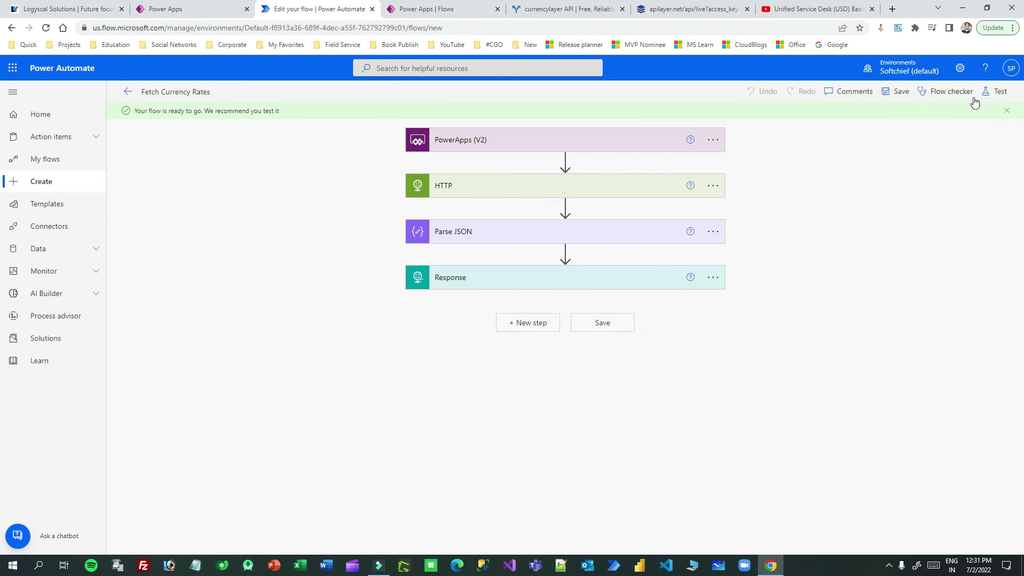
click(992, 91)
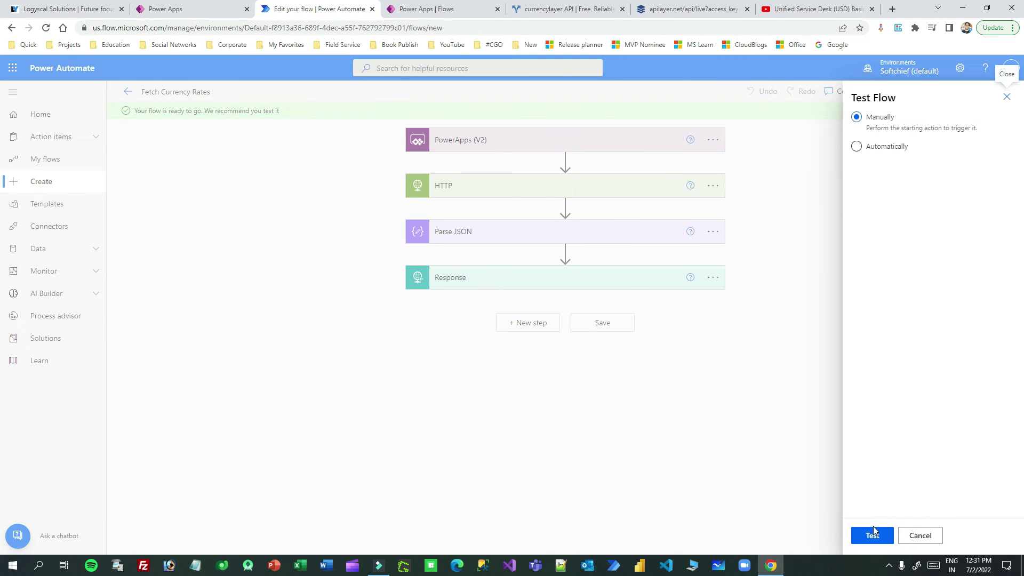
click(873, 535)
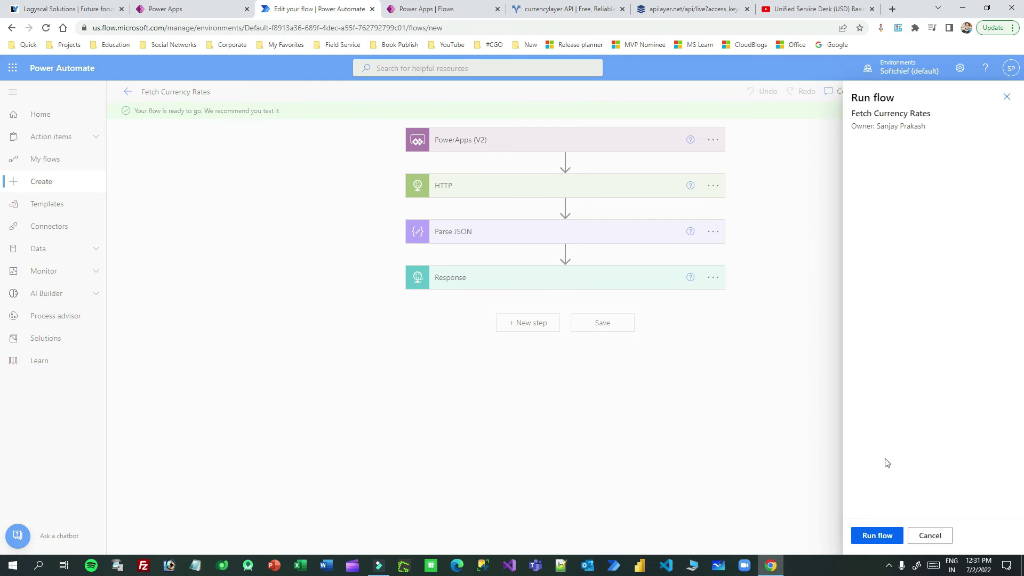
click(877, 535)
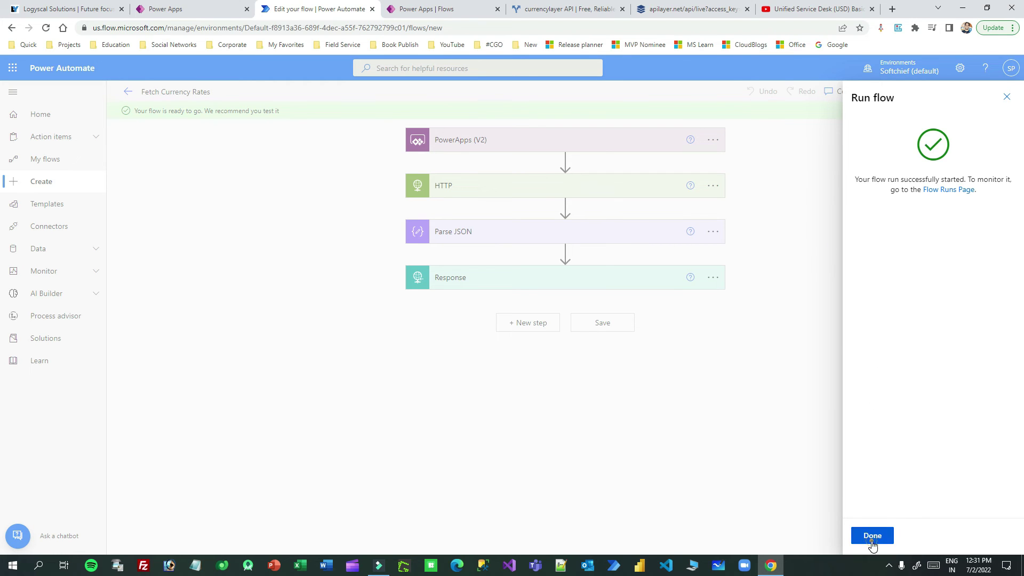
click(871, 535)
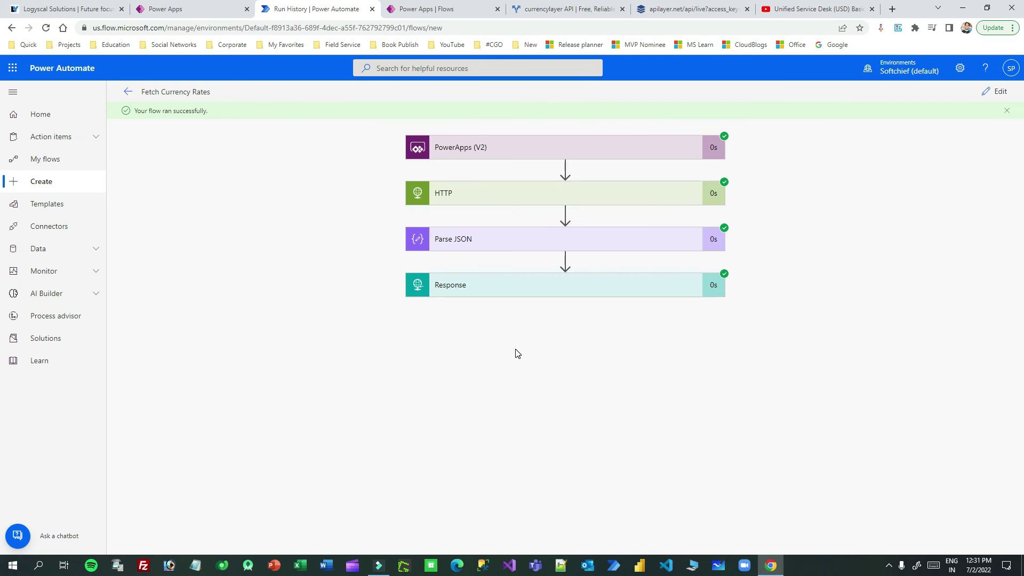
click(503, 287)
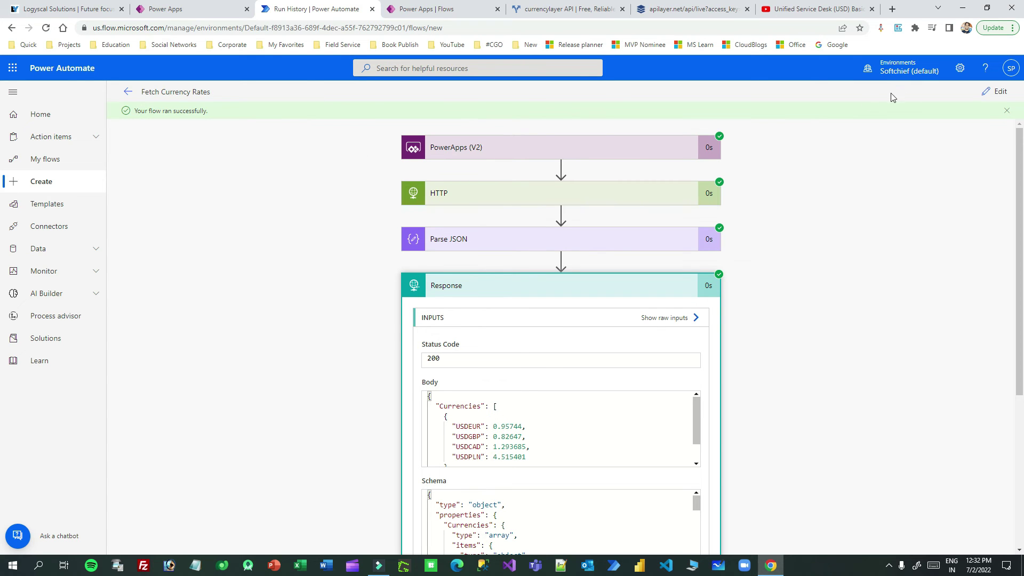
- Reopen the Fetch Currency Rates flow for editing, switch to the new canvas app in Power Apps and skip its welcome dialog
click(991, 92)
click(192, 13)
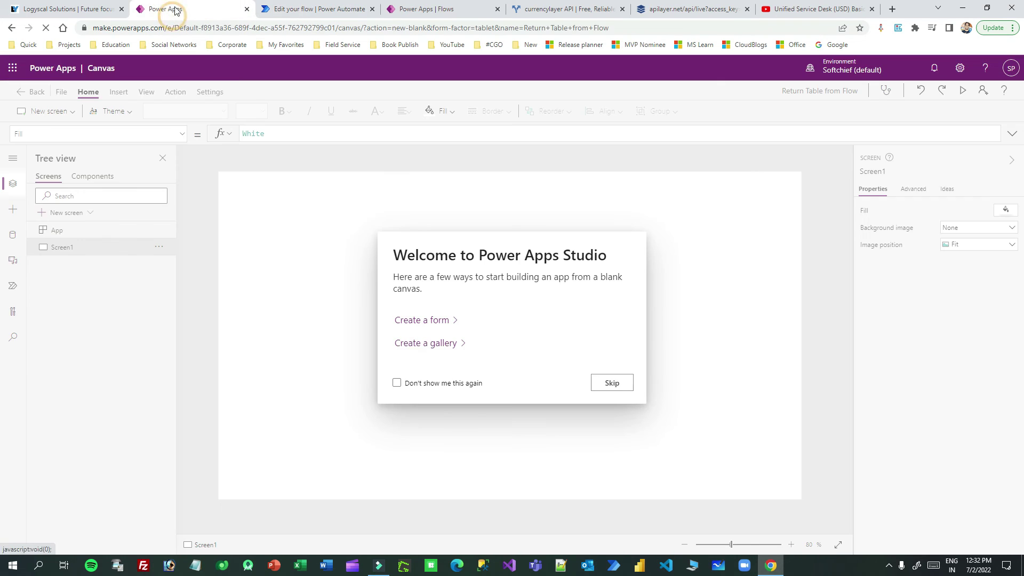
click(612, 384)
click(332, 262)
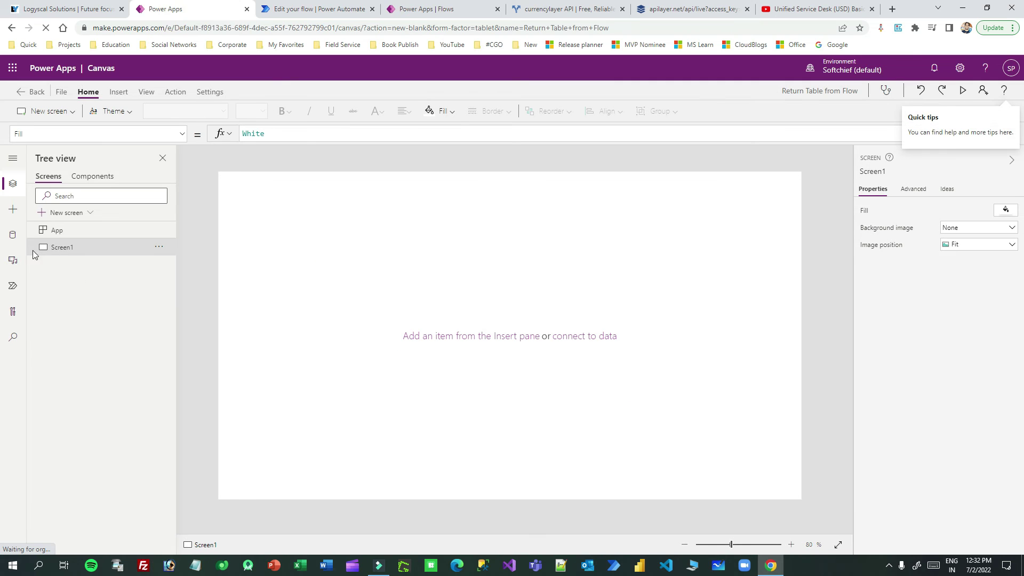
- Insert a rectangle as a header bar across the top of Screen1, 1366 wide and 72 high at position 0, 0
click(13, 209)
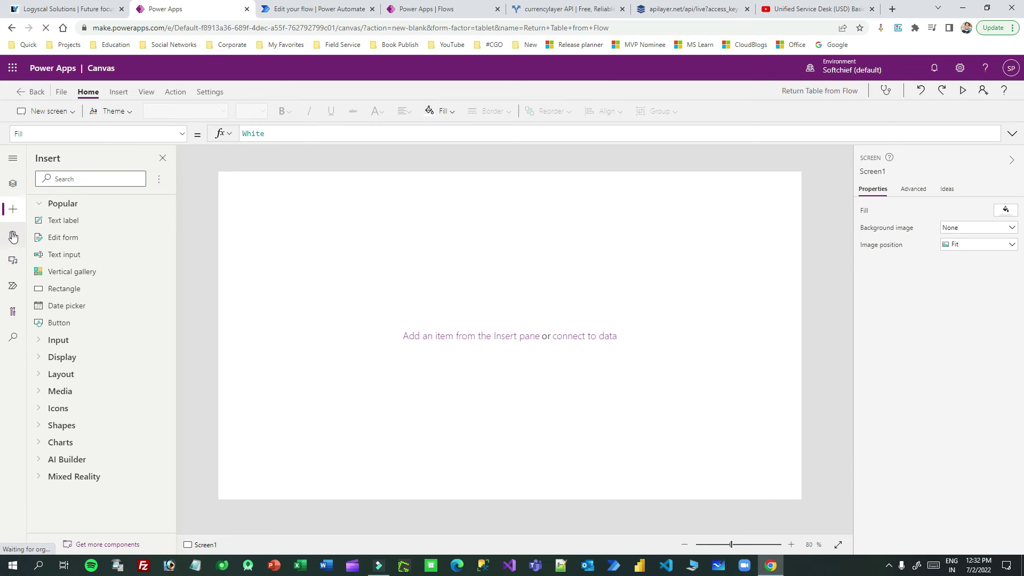
drag(59, 289, 805, 170)
drag(507, 216, 506, 203)
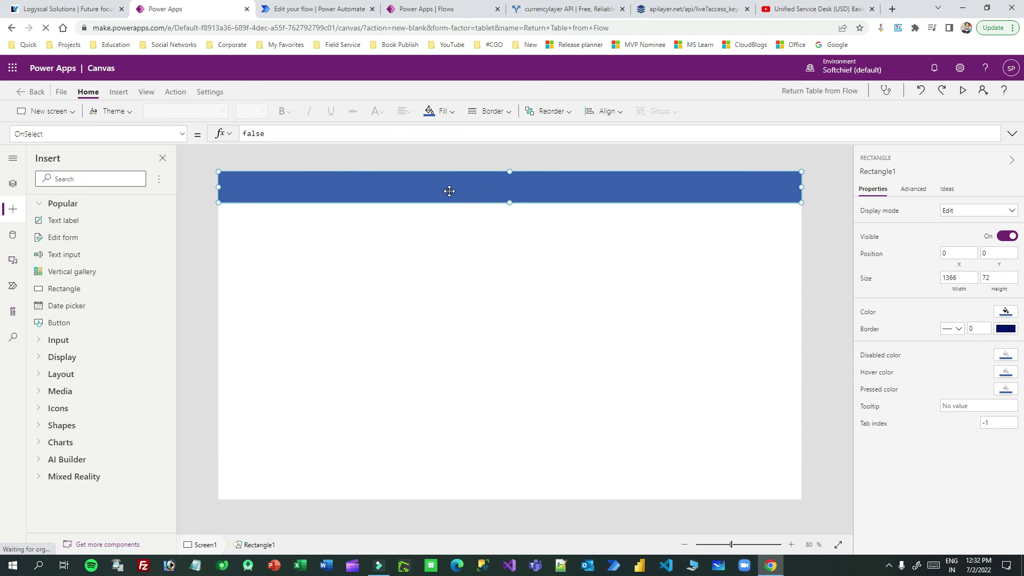
click(407, 239)
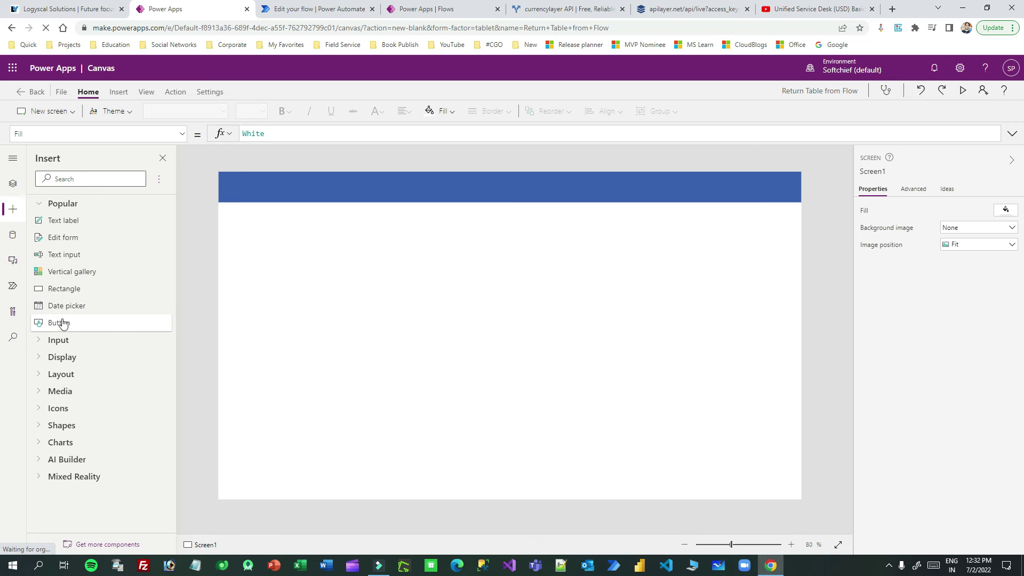
- Insert a button just below the header bar's left end and set its text to "Fetch Currency Exchange Rates"
drag(60, 329, 349, 251)
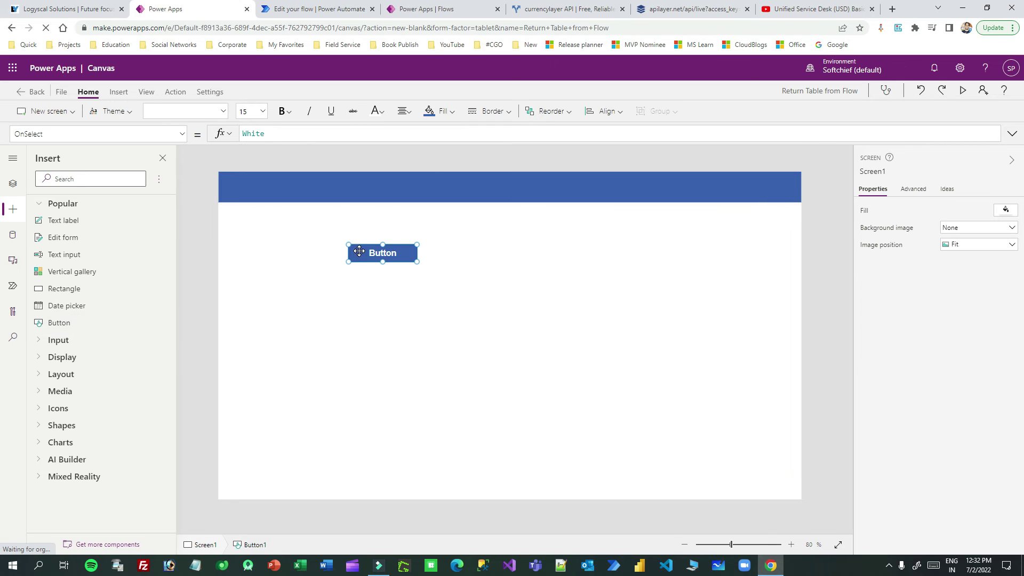
click(974, 209)
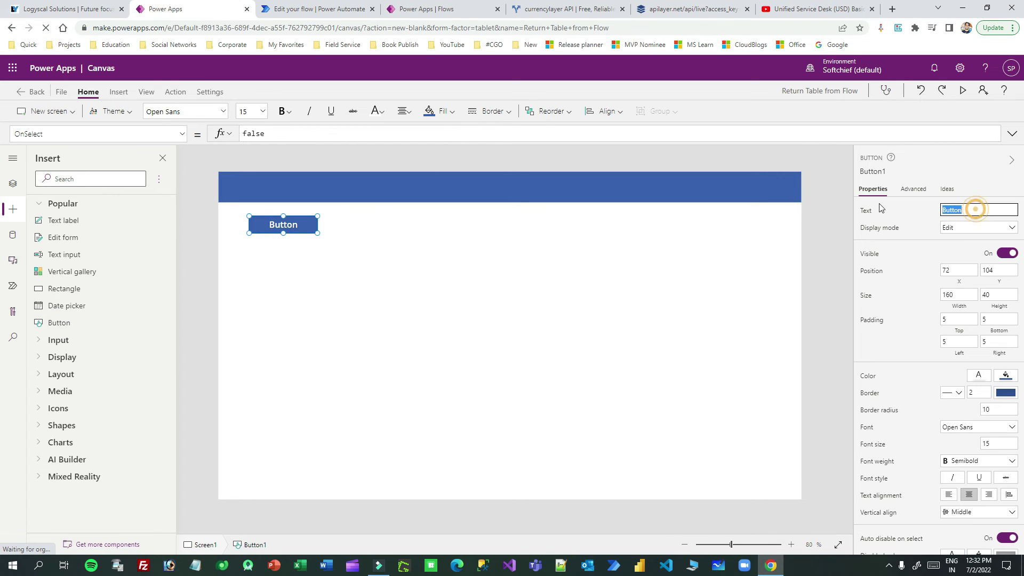
text(Get)
text(ch Currency Exchan)
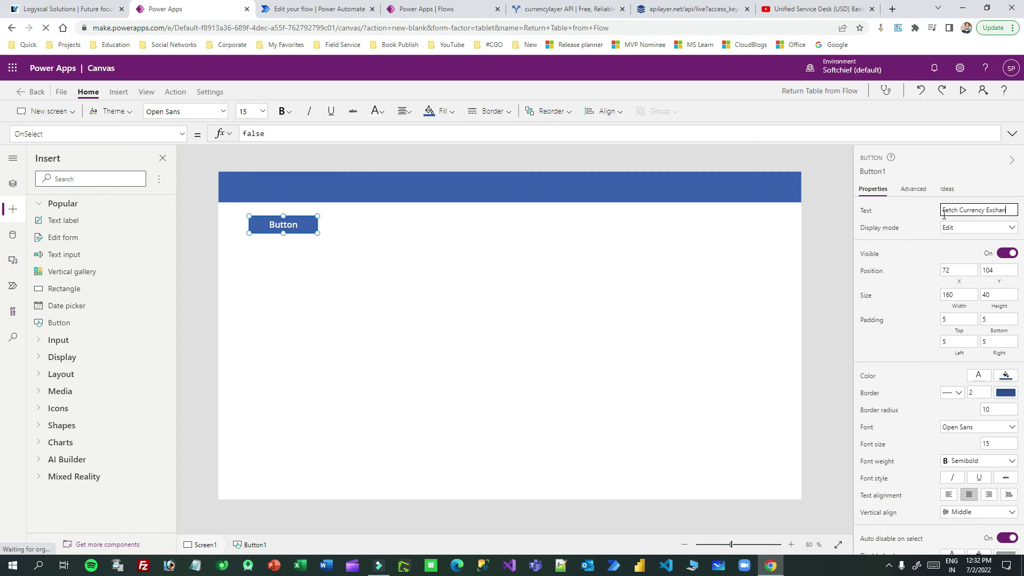
text(ge R)
- Enlarge the Fetch Currency Exchange Rates button to about 420 wide and 81 high
click(316, 233)
drag(317, 233, 429, 252)
click(494, 290)
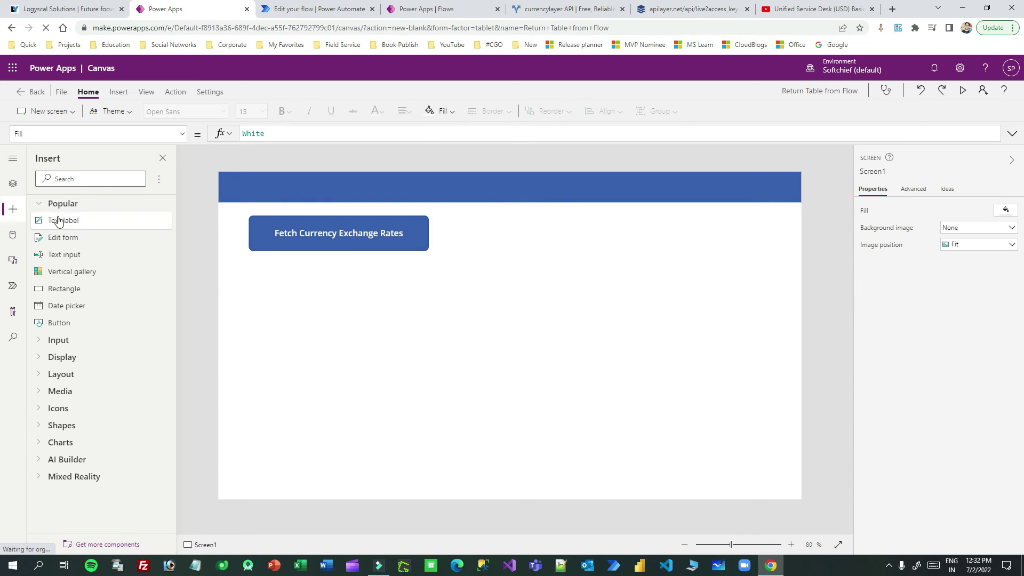
- Insert a data table to the right of the button, without a data source, and resize it to about 766 by 175
click(13, 209)
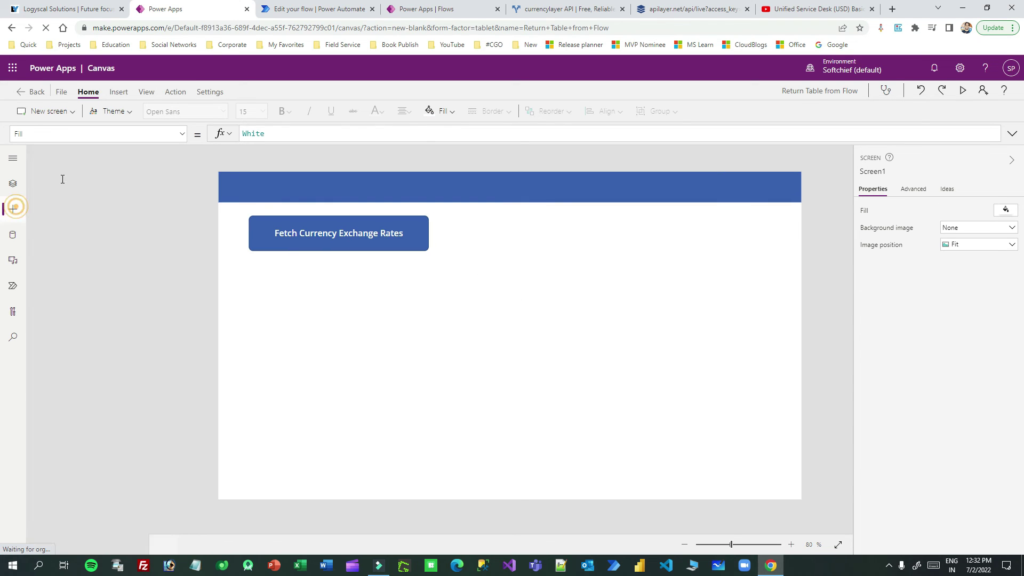
click(79, 178)
text(data)
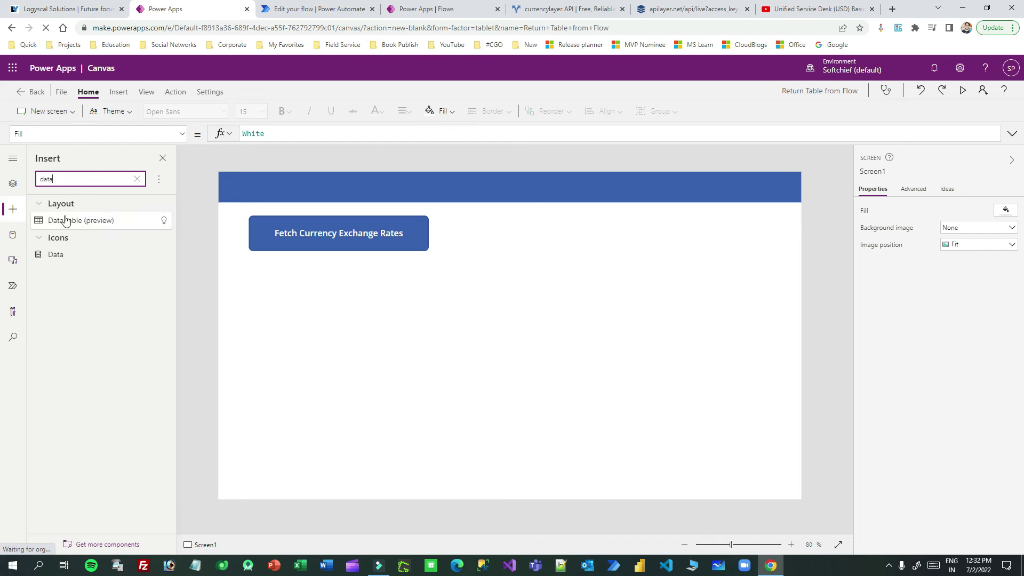
drag(62, 219, 560, 232)
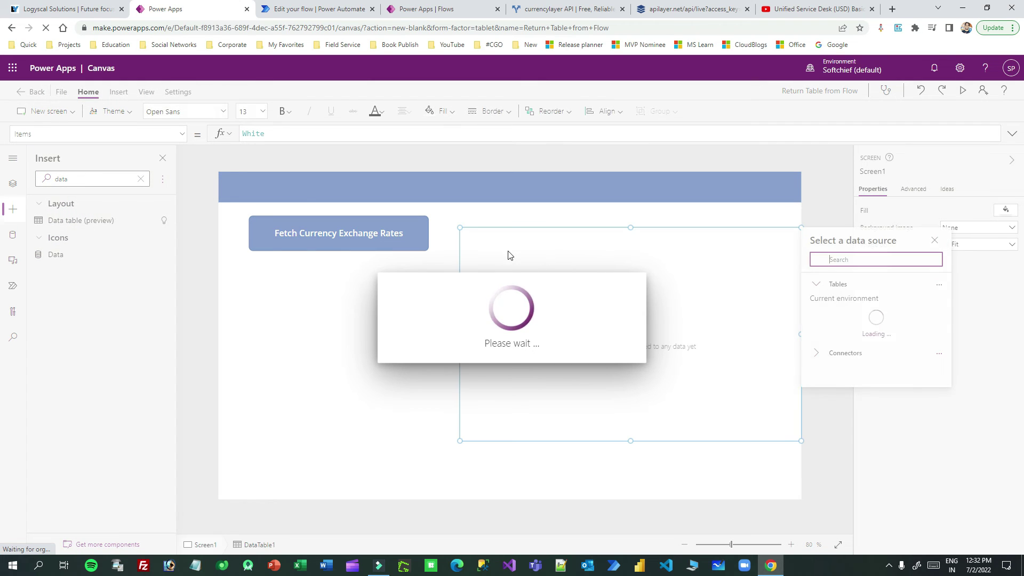
drag(802, 443, 795, 300)
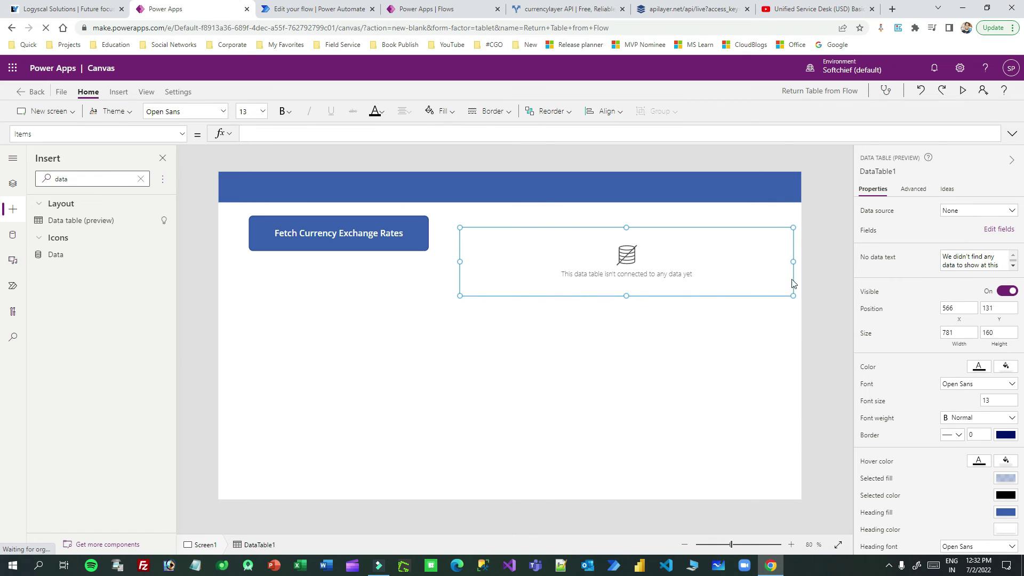
mouse_move(794, 227)
mouse_down()
mouse_move(789, 212)
mouse_move(788, 225)
mouse_up()
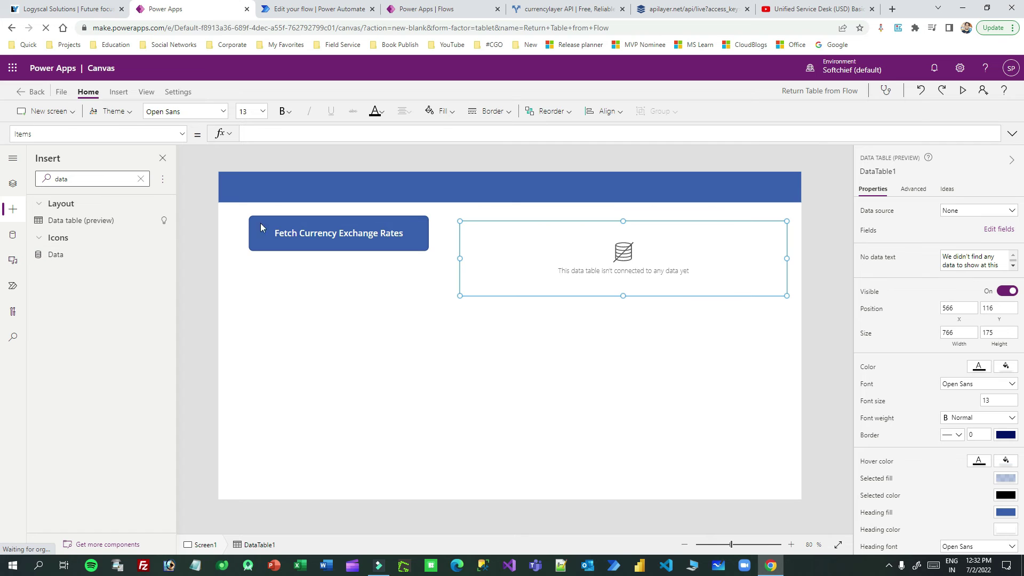
- Select the Fetch Currency Exchange Rates button and add the existing Fetch Currency Rates flow to the app
click(308, 224)
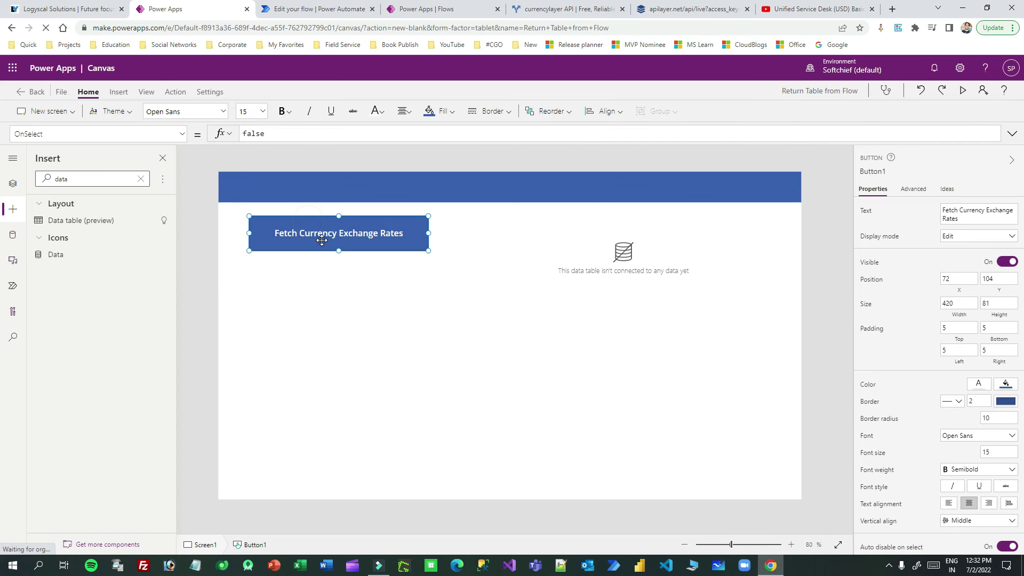
click(13, 286)
click(60, 197)
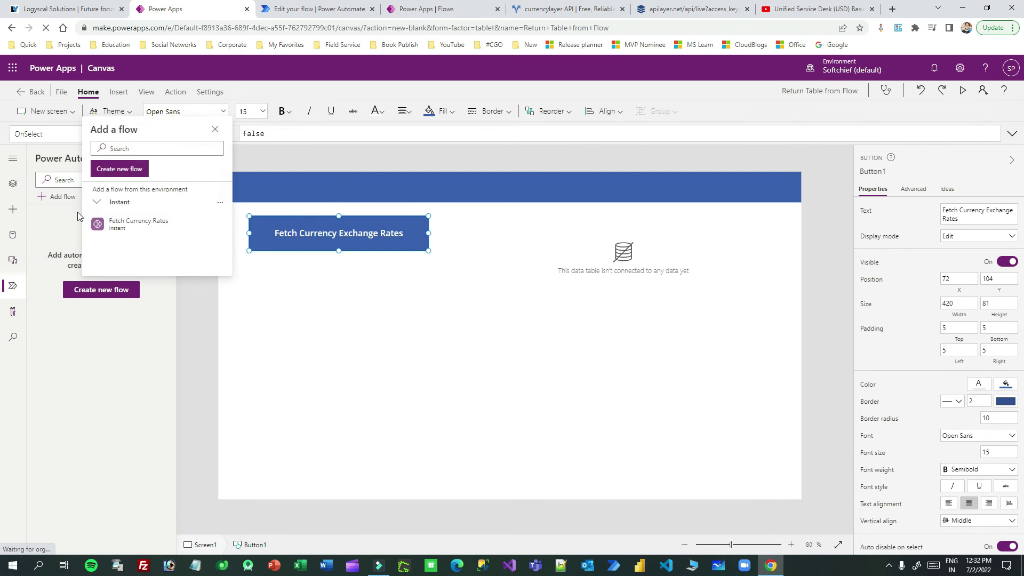
click(153, 229)
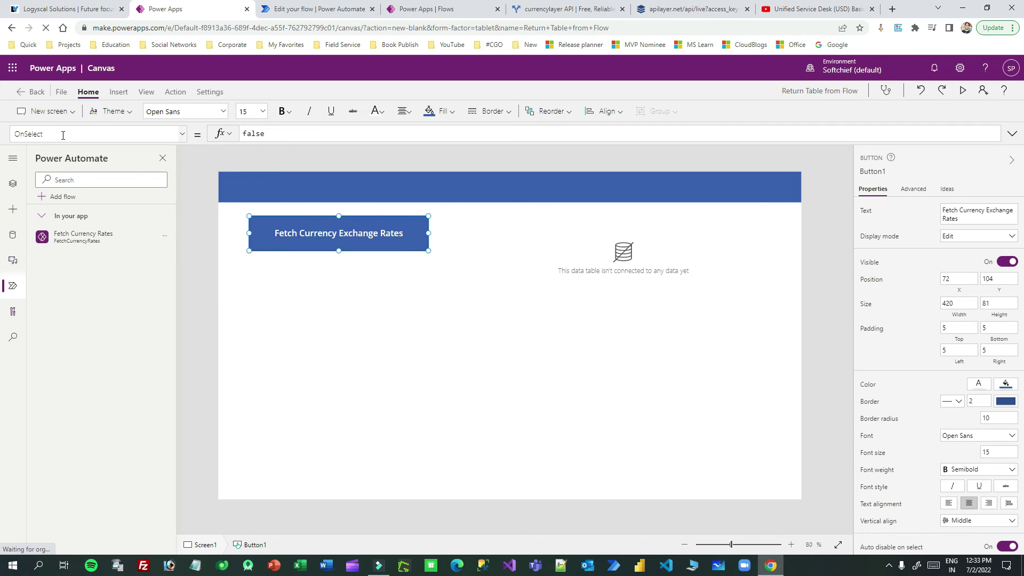
- Set the button's OnSelect formula to FetchCurrencyRates.Run()
click(298, 136)
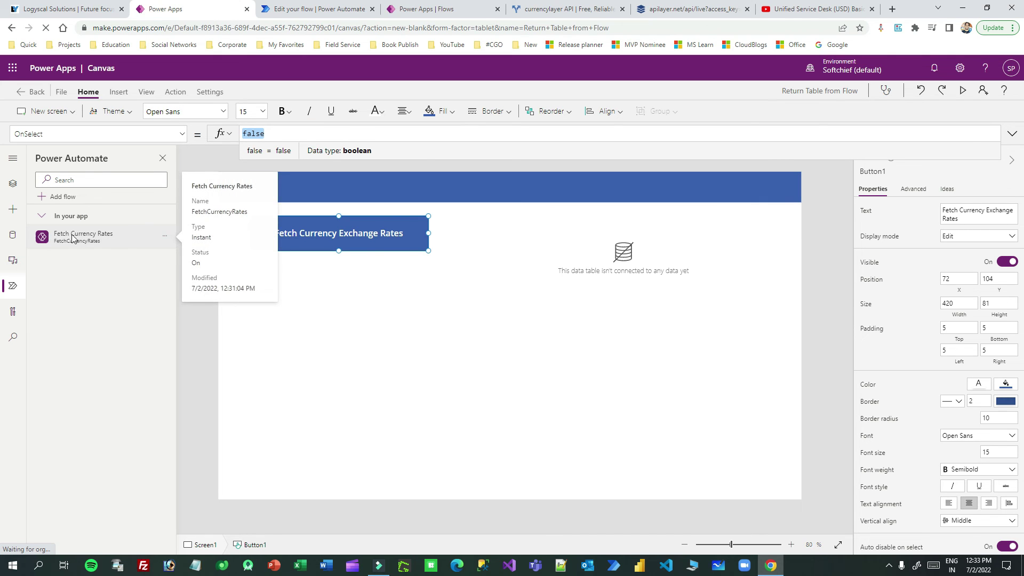
text(Fet)
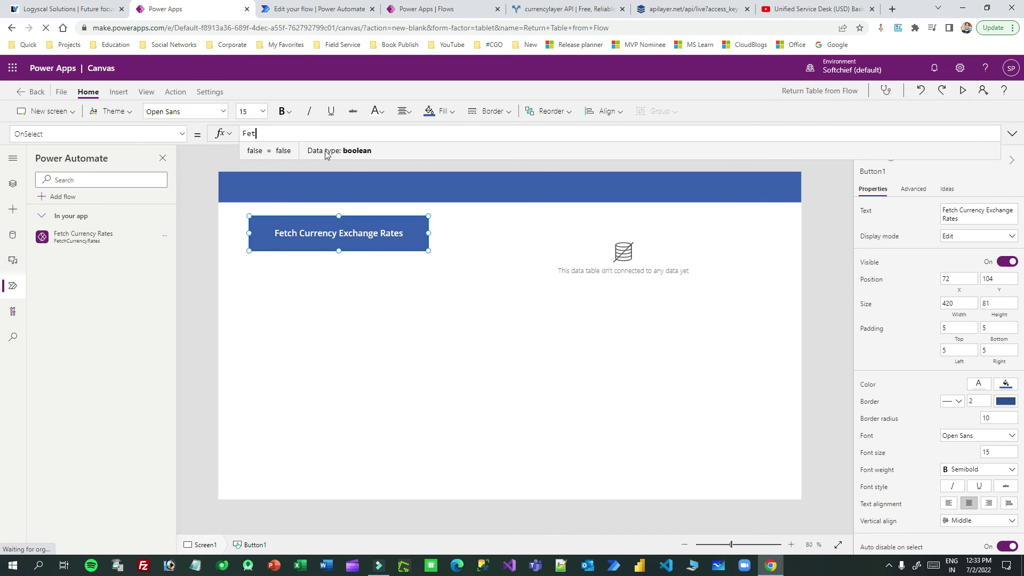
click(321, 170)
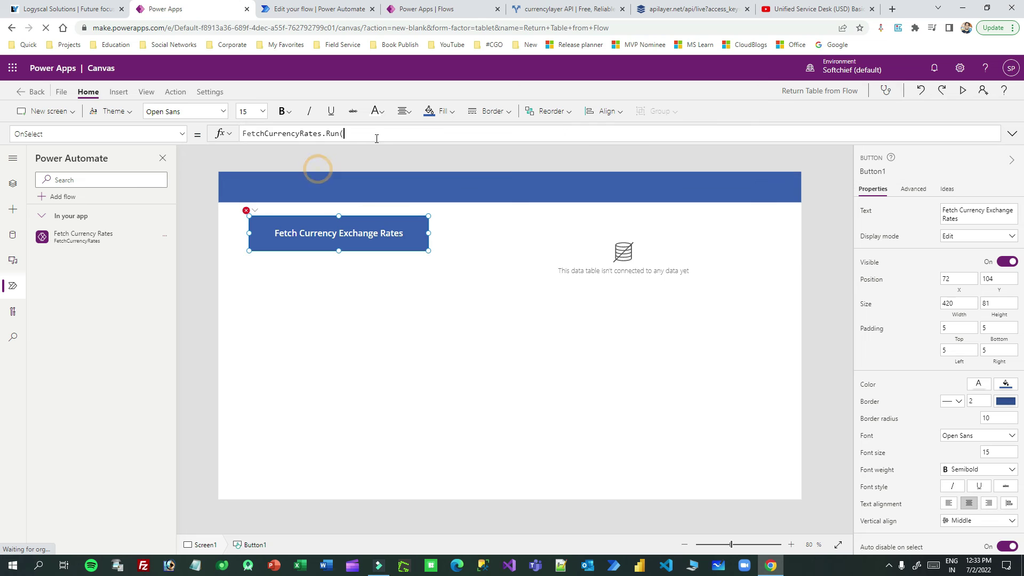
text())
- Store the flow output in a variable with the OnSelect formula Set(rates,FetchCurrencyRates.Run()) and check the data types of the call and the variable
drag(364, 135, 216, 137)
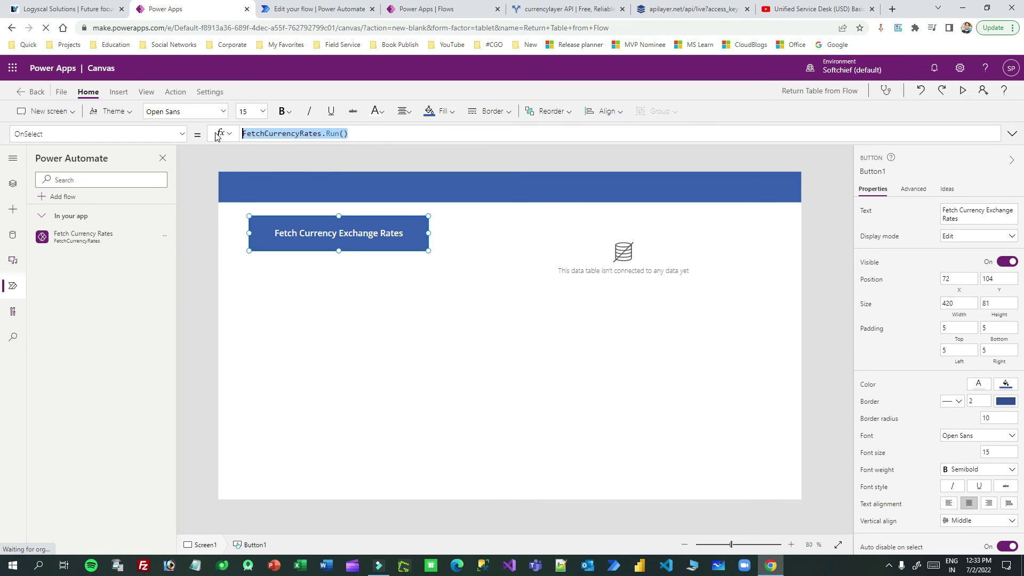
click(246, 134)
text(Set()
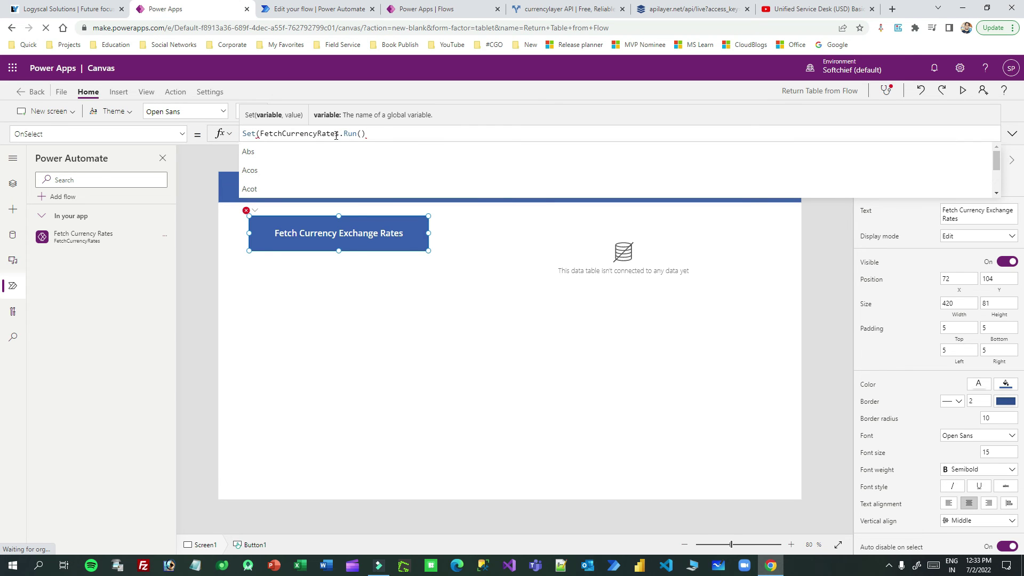
text(rates)
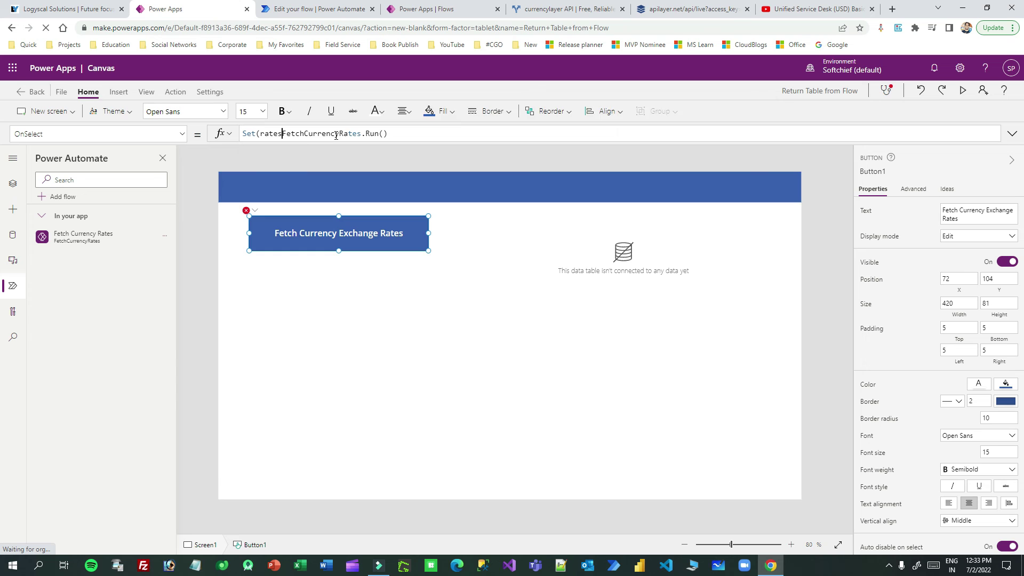
text(,)
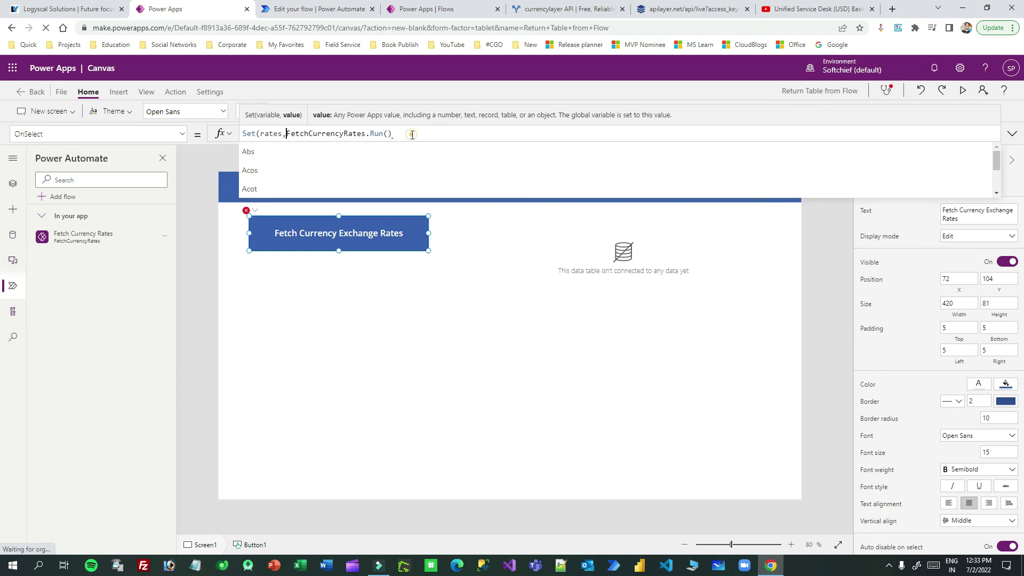
click(412, 134)
text())
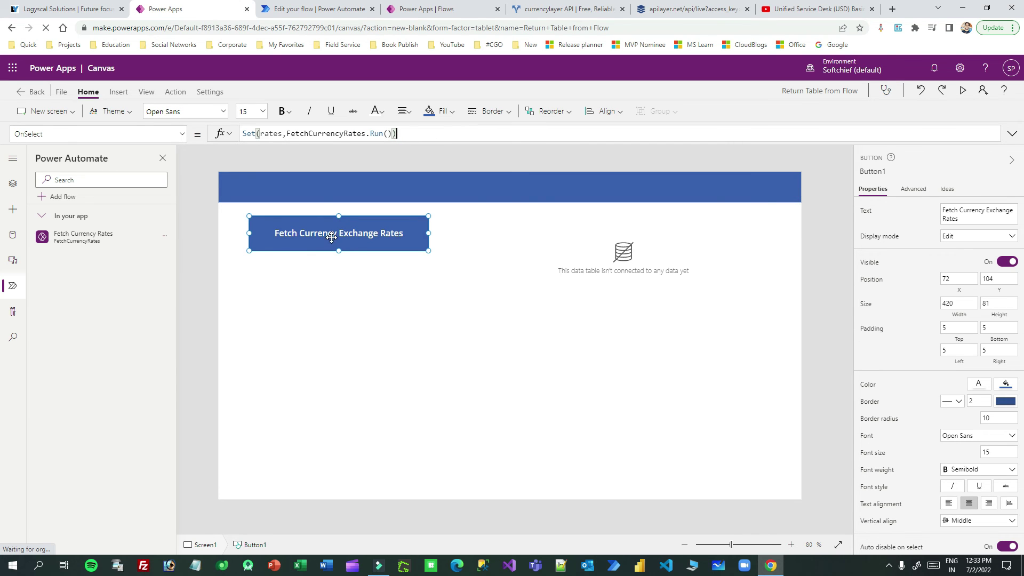
drag(286, 134, 392, 133)
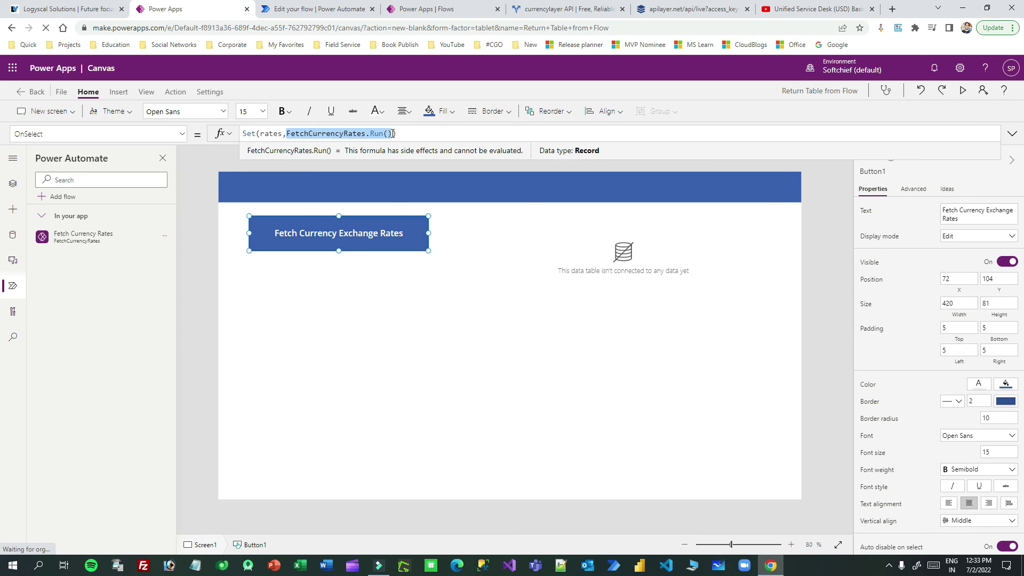
double_click(271, 134)
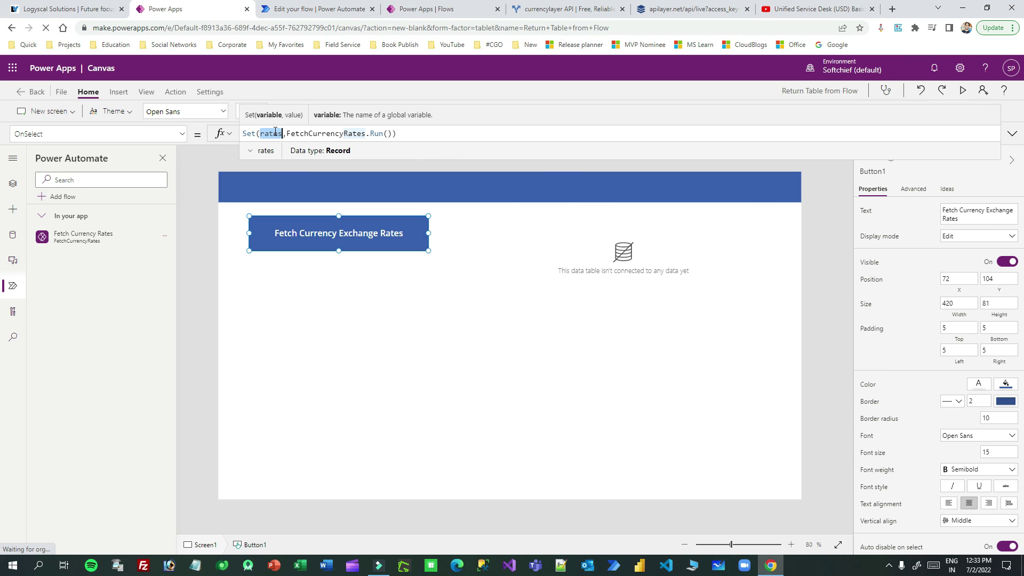
double_click(275, 131)
click(252, 151)
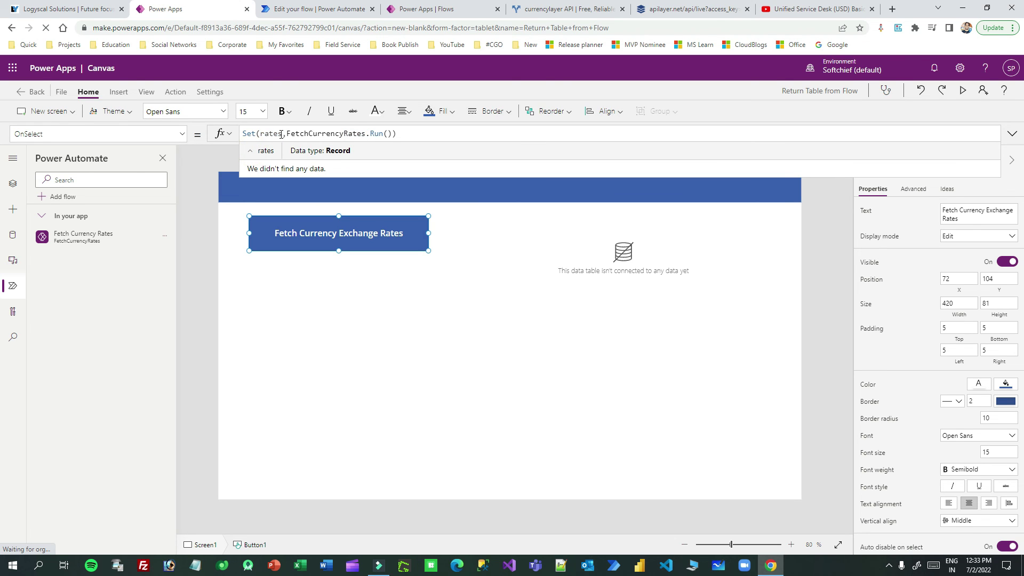
- Set the data table's Items property to rates.Currencies
click(604, 287)
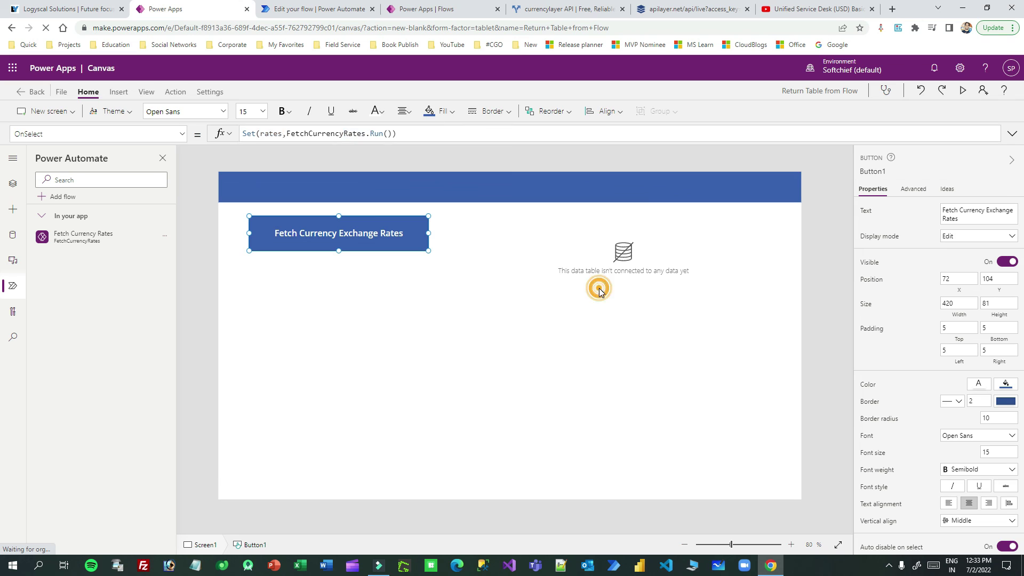
click(255, 133)
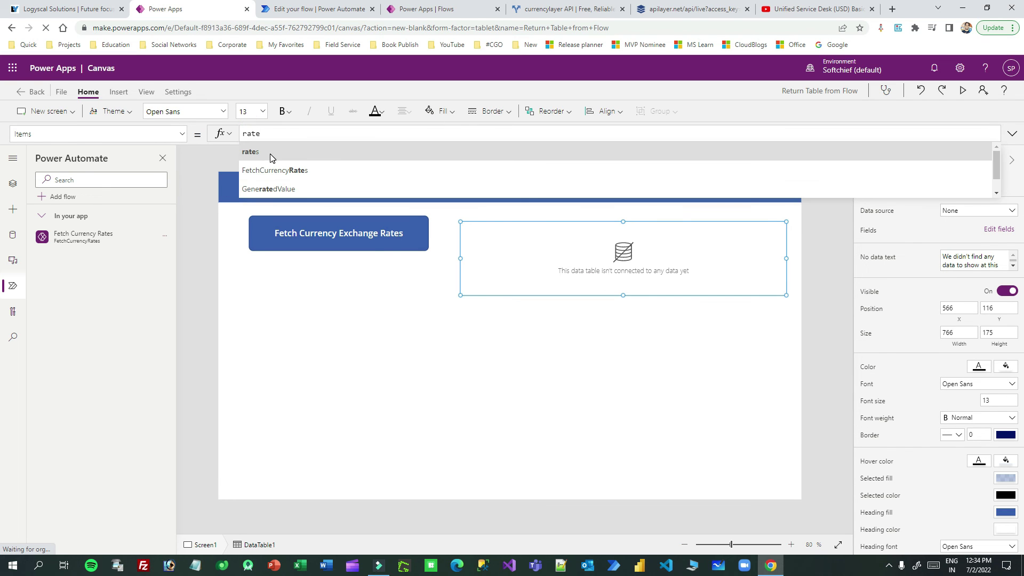
text(rate)
click(268, 153)
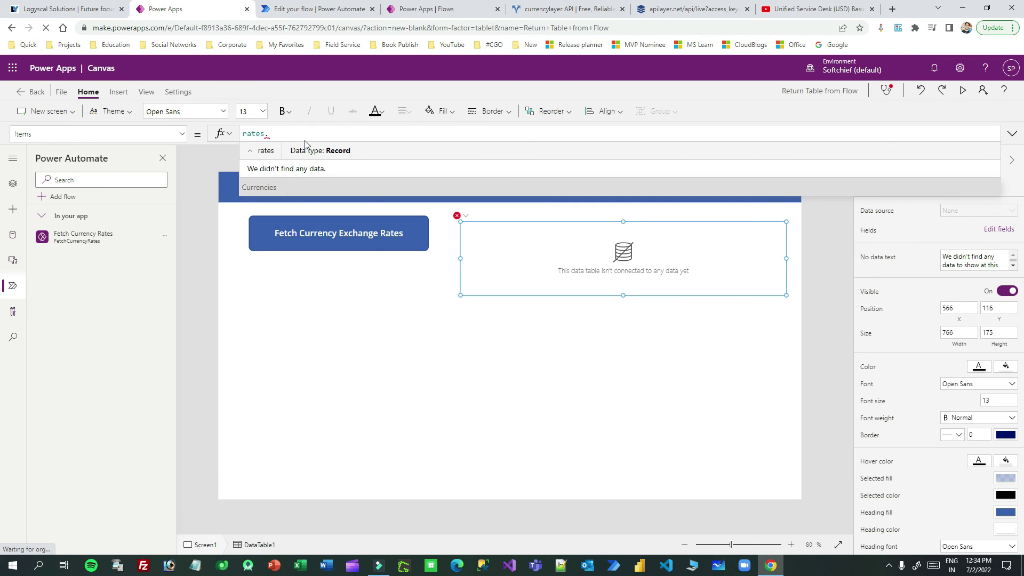
key(Tab)
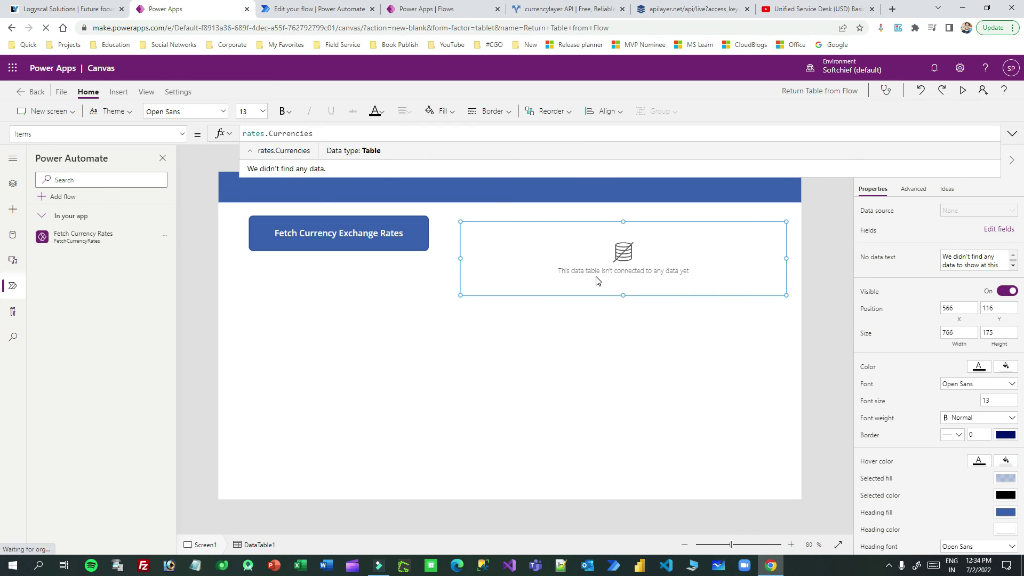
- Add the fields USDCAD, USDEUR, USDGBP and USDPLN as columns of the data table and deselect it
click(1003, 230)
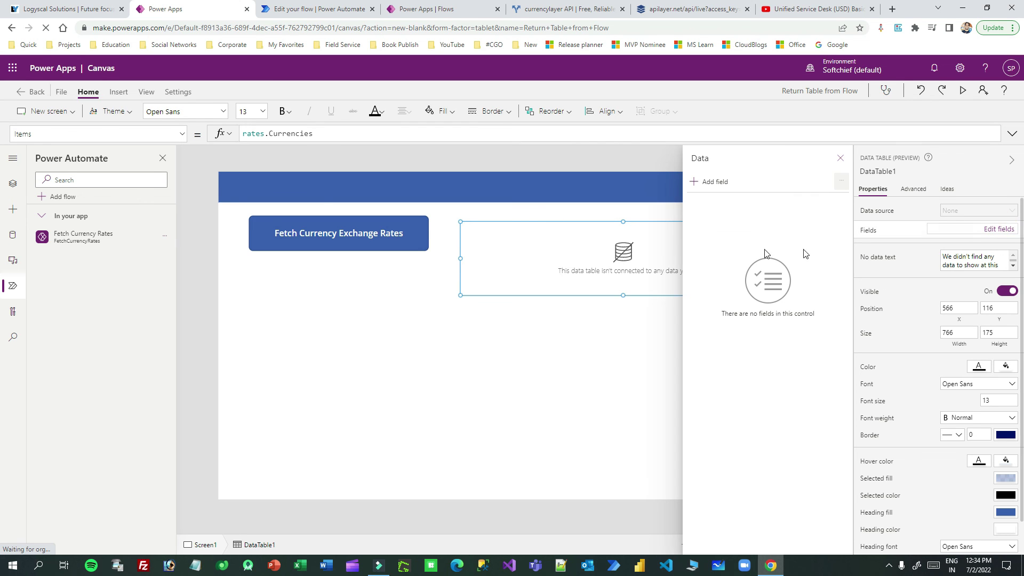
click(709, 182)
click(705, 247)
click(704, 266)
click(704, 286)
click(705, 305)
click(716, 328)
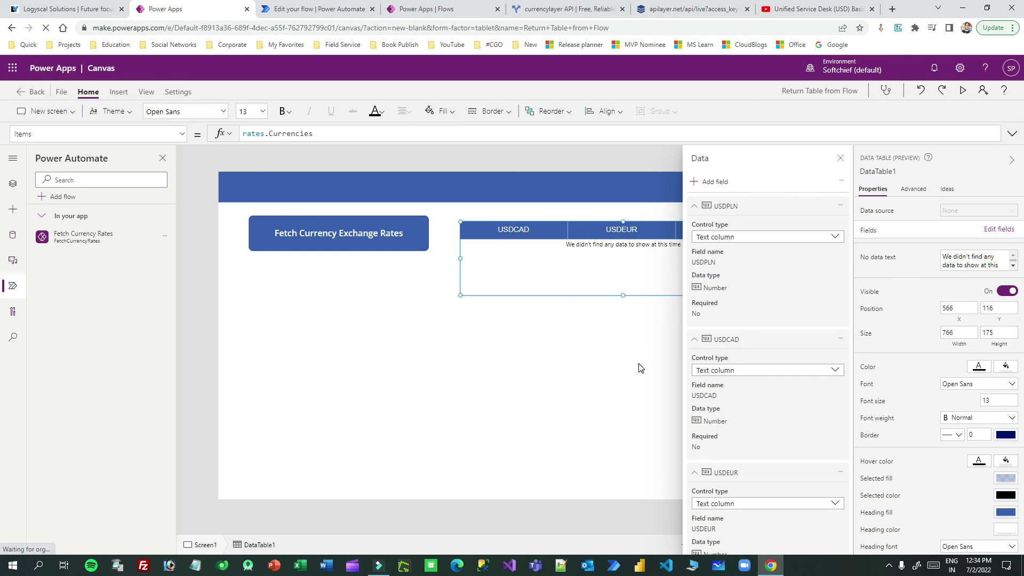
click(614, 340)
click(597, 339)
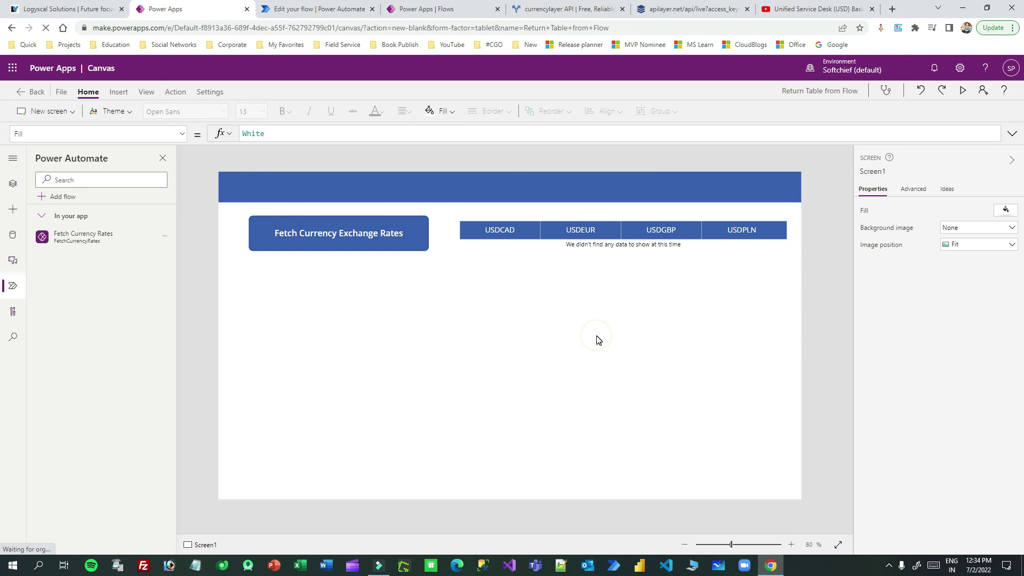
- Preview the app, run the flow with the Fetch Currency Exchange Rates button, and close the preview
click(961, 94)
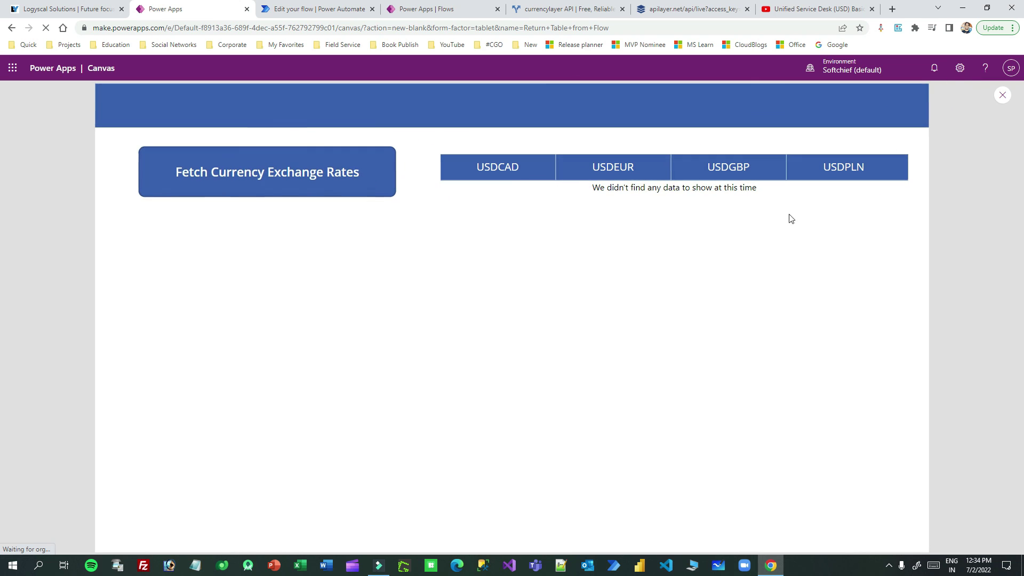
click(272, 181)
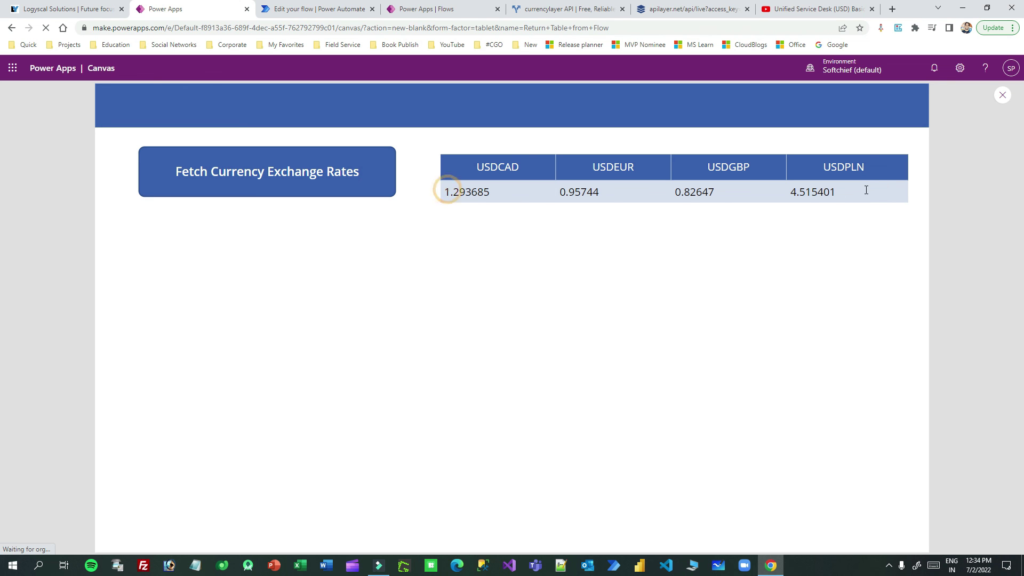
click(1002, 97)
click(607, 356)
- Compare the USDCAD rate in the data table with the live API response, and return to the canvas app
click(514, 247)
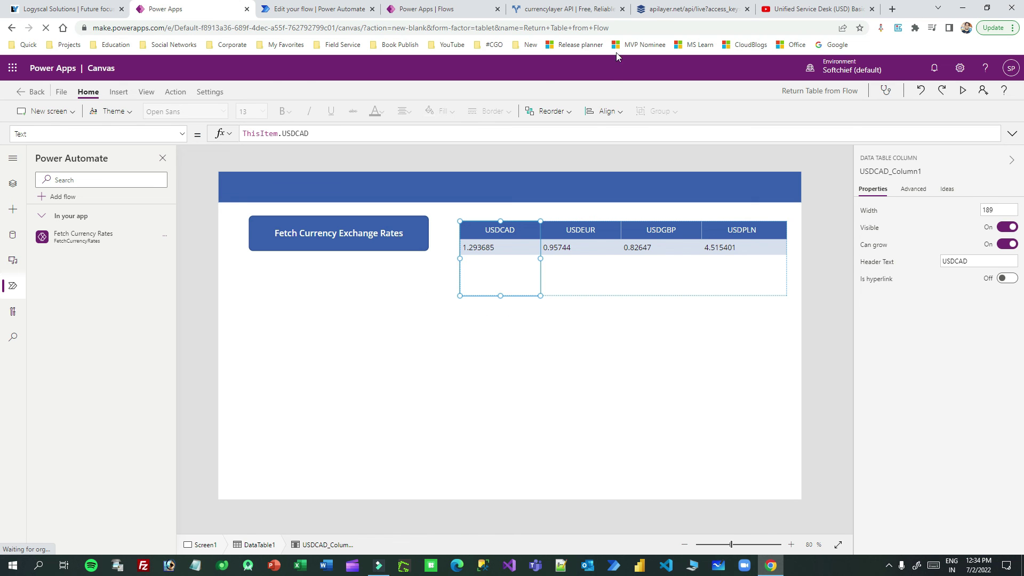
click(688, 9)
click(187, 258)
drag(89, 264, 255, 264)
click(568, 9)
click(446, 12)
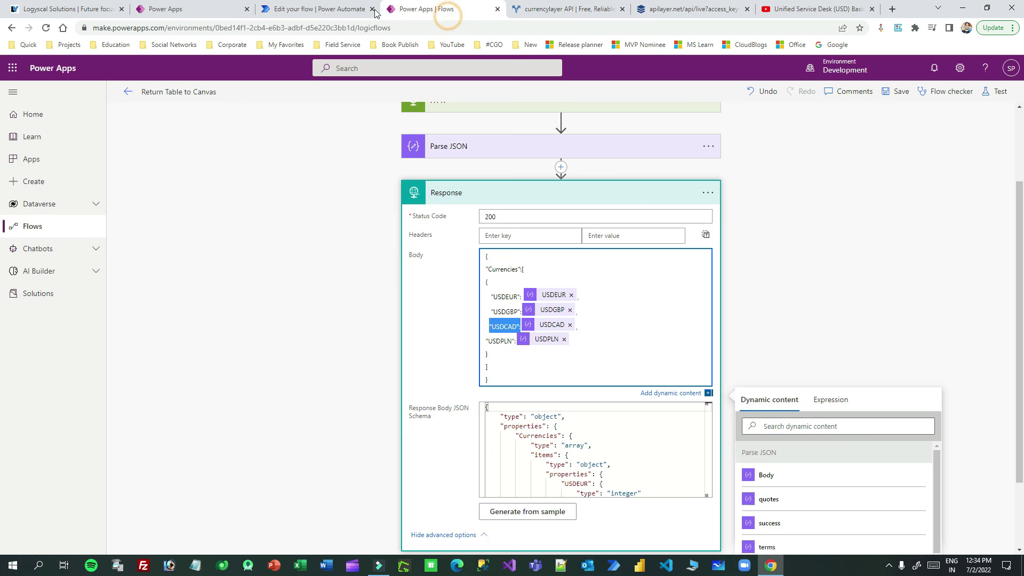
click(304, 11)
click(184, 11)
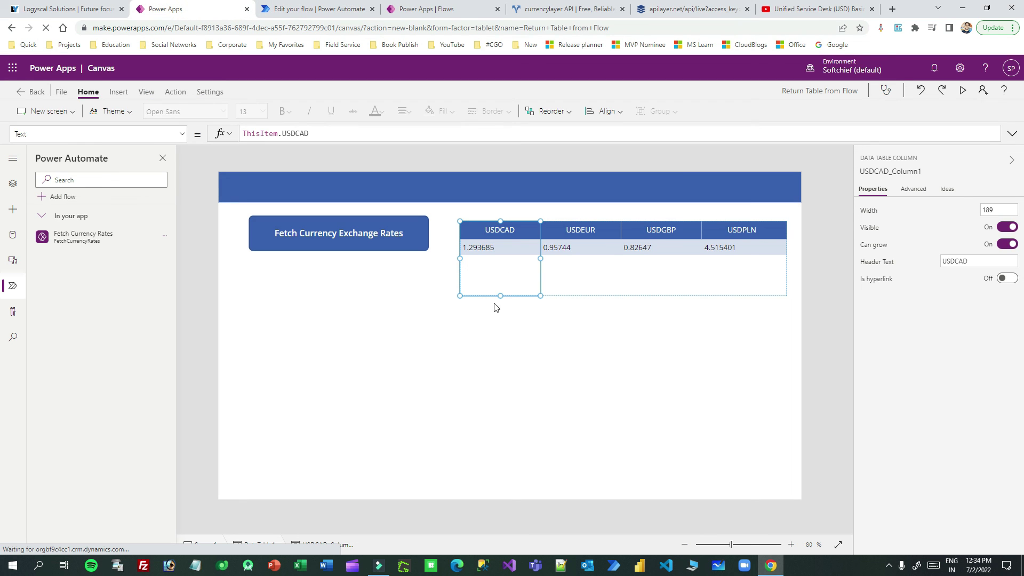
- Inspect the USDEUR, USDPLN and USDGBP columns of the data table and deselect the table
click(578, 281)
click(717, 283)
click(643, 288)
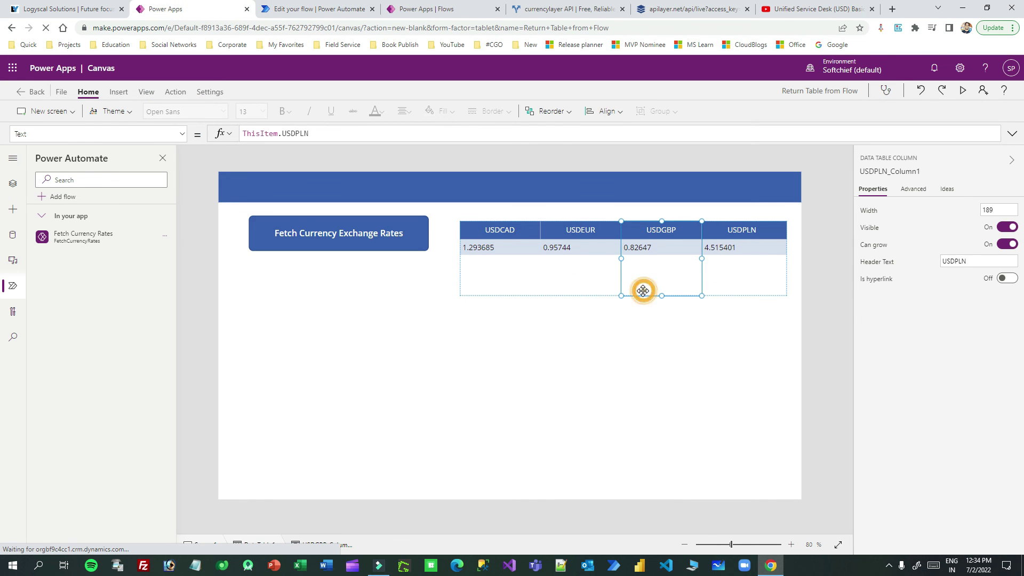
click(559, 329)
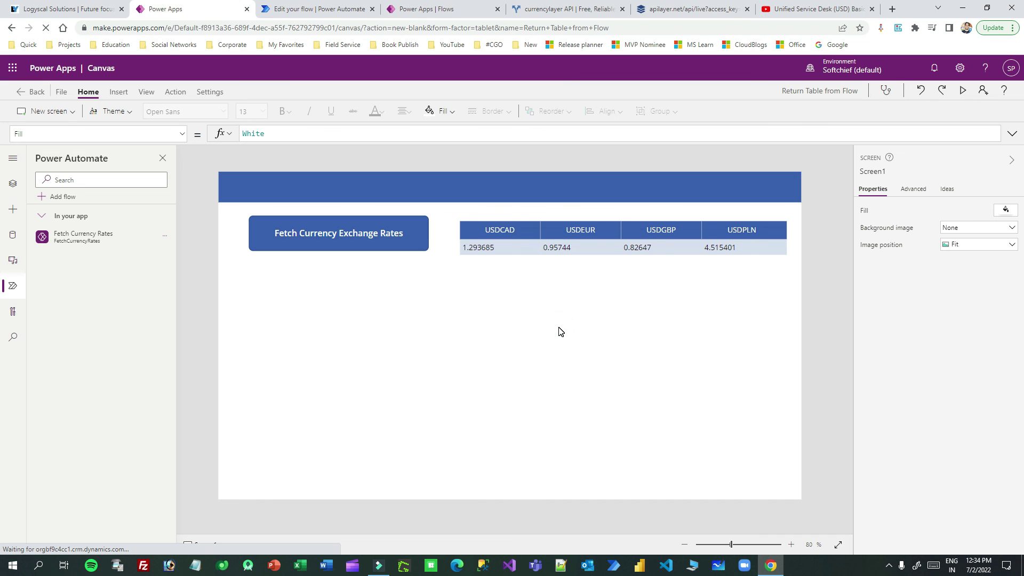
- Close the spare Edit your flow page and review the Response action's body and JSON schema in the Return Table to Canvas flow
click(427, 9)
click(371, 9)
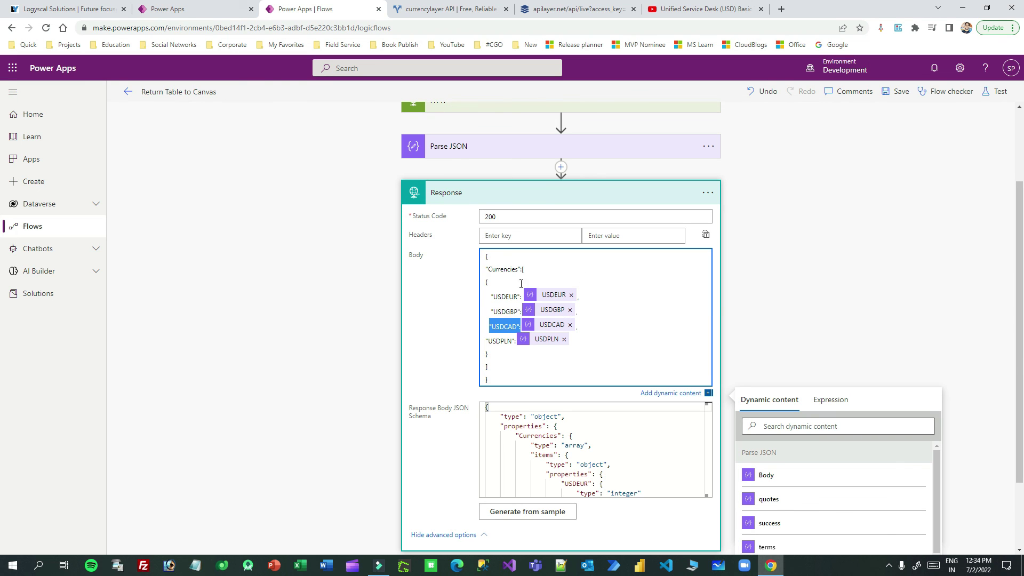
scroll(564, 349, down, 2)
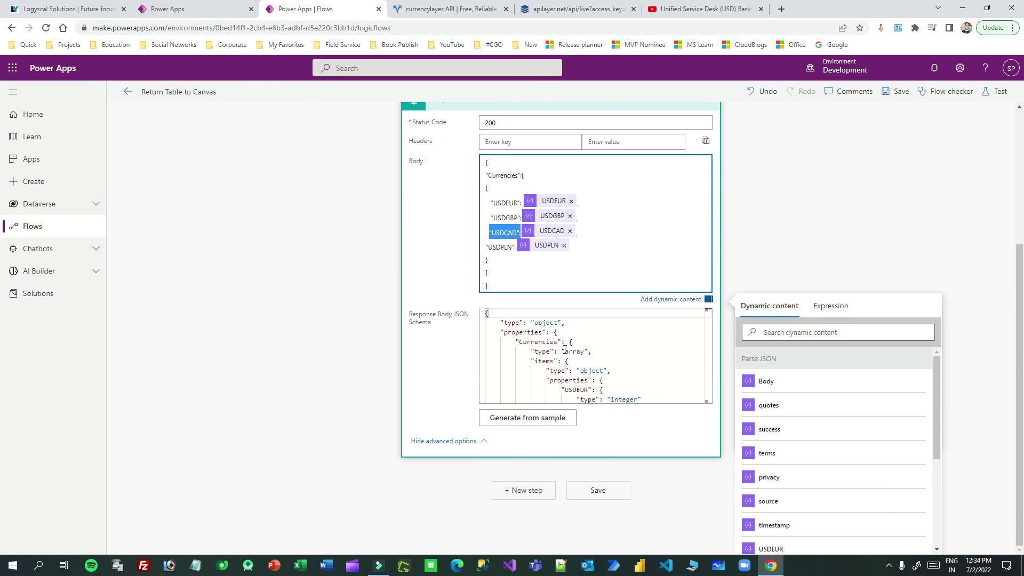
click(219, 10)
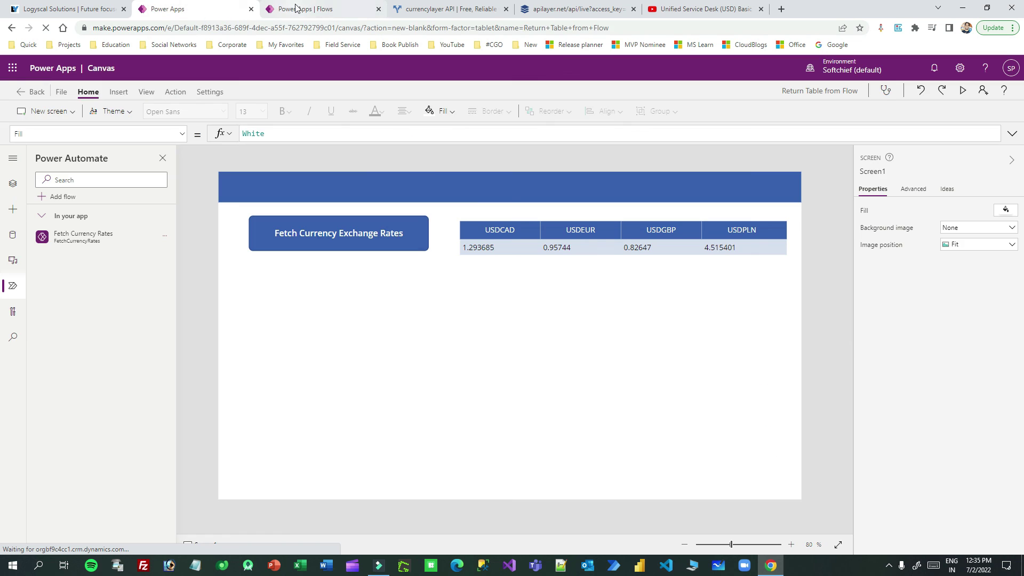
click(296, 7)
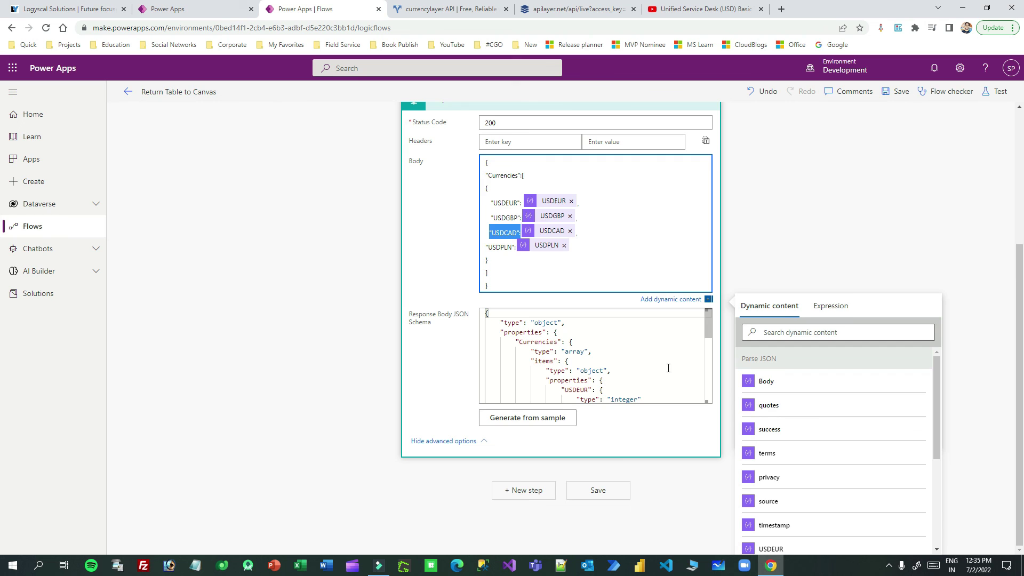
click(776, 225)
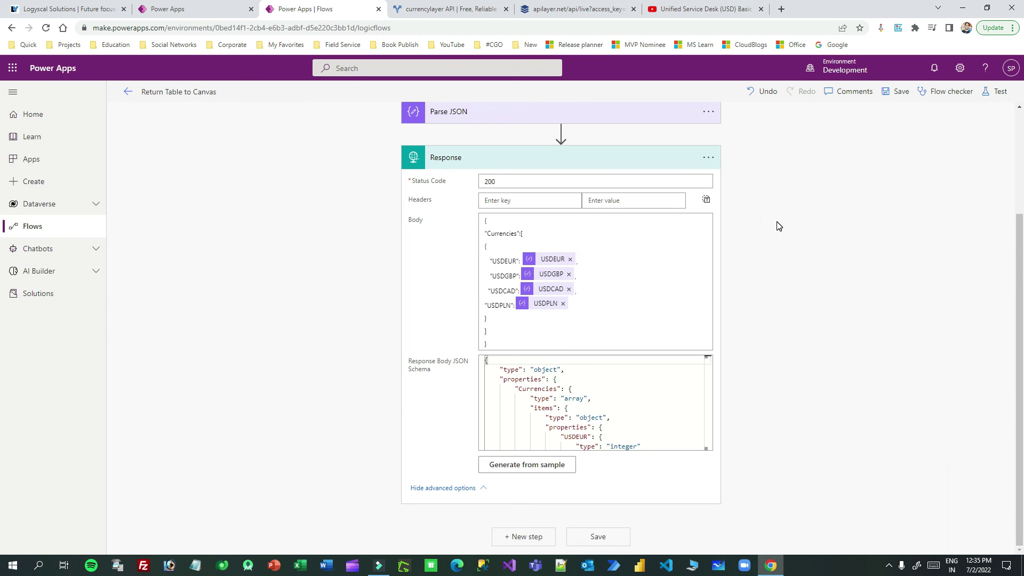